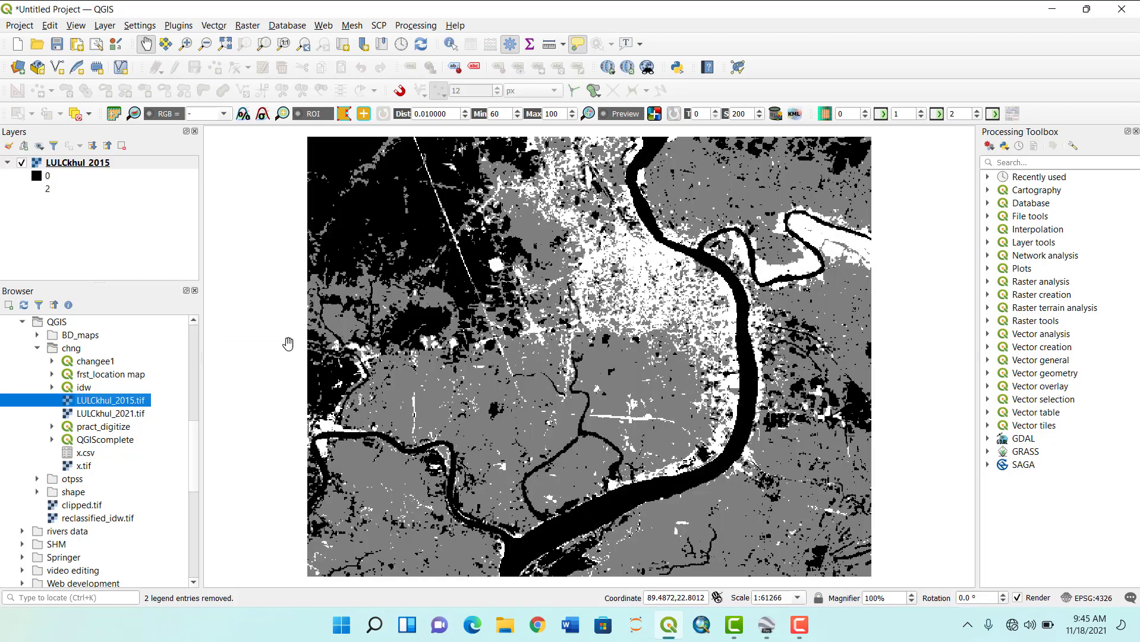
Add LULCkhul_2021.tif to the project and classify its band as Paletted/Unique values with random colors.
drag(116, 414, 525, 333)
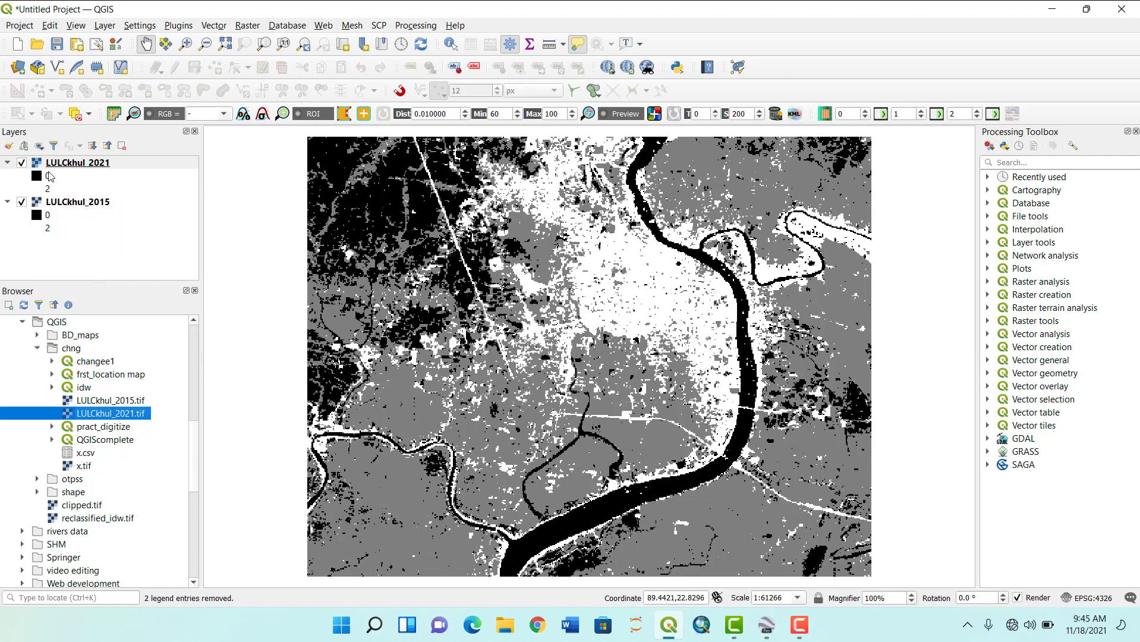
right_click(62, 162)
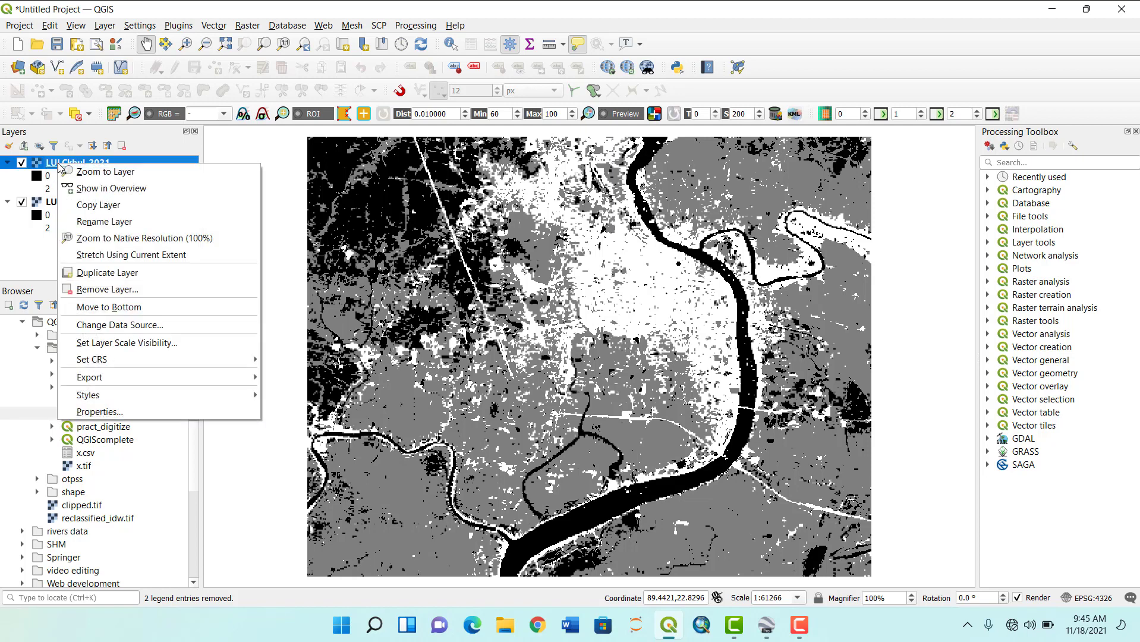
click(132, 410)
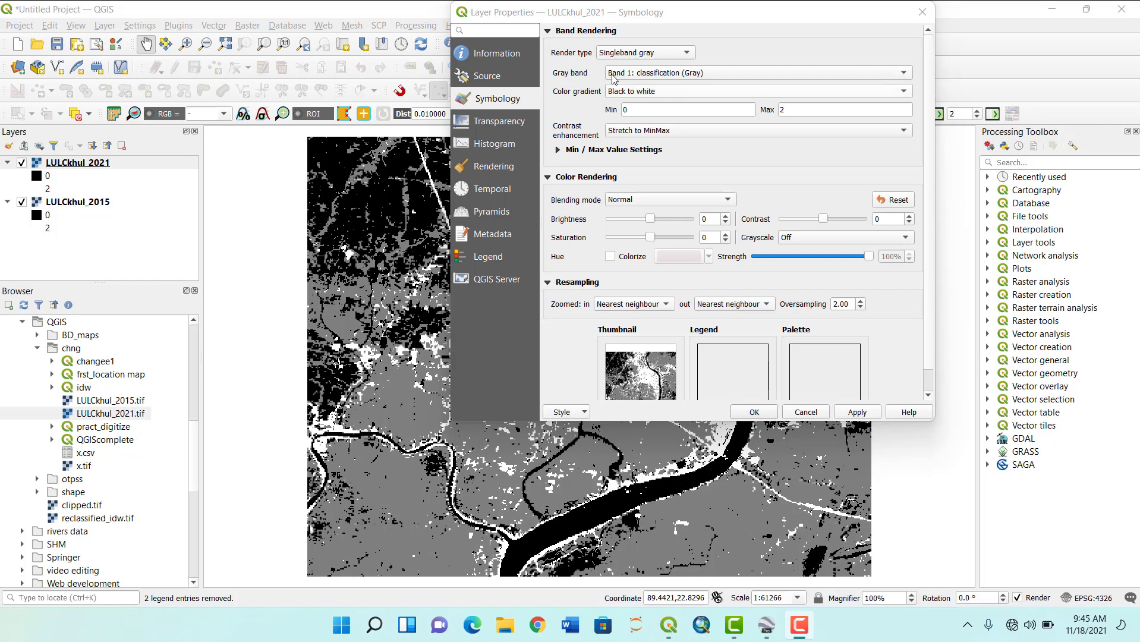
drag(758, 12, 759, 101)
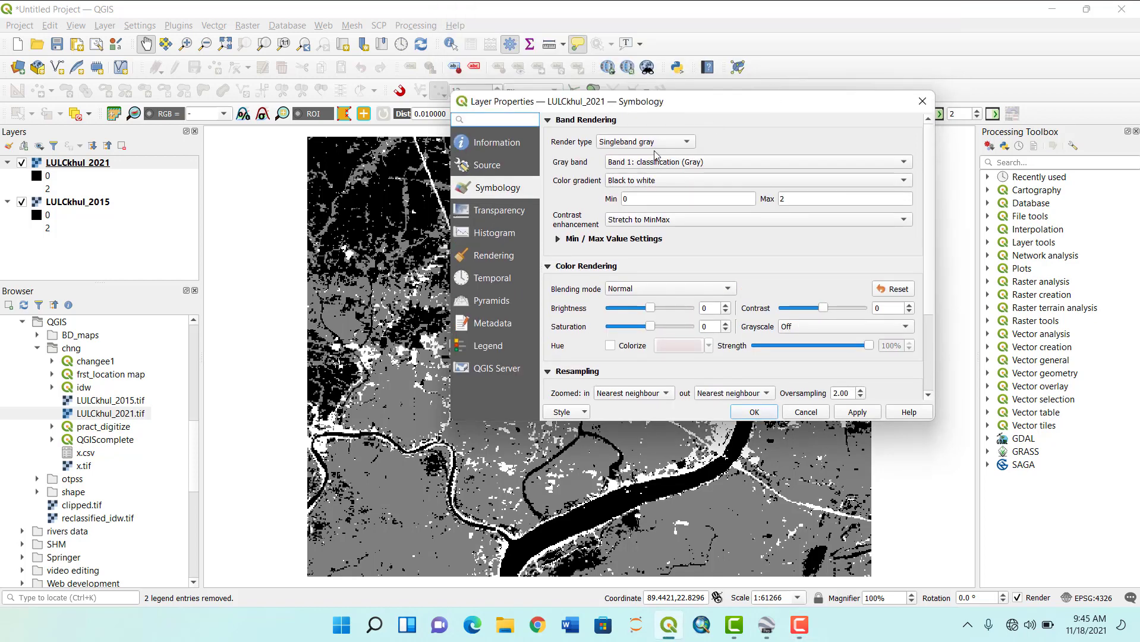
click(641, 143)
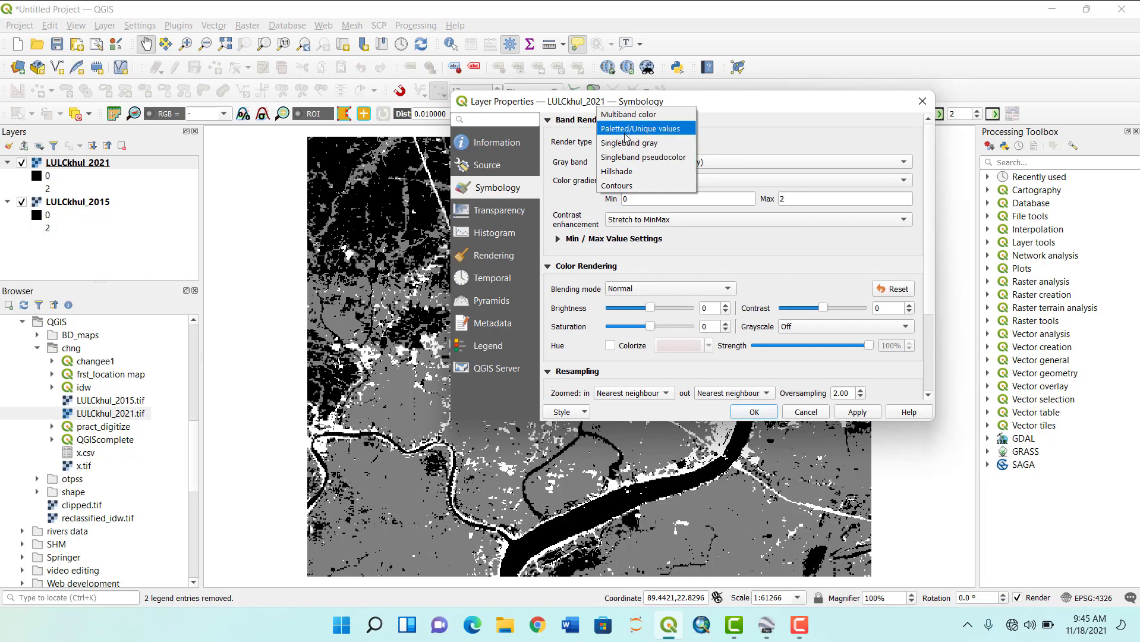
click(643, 132)
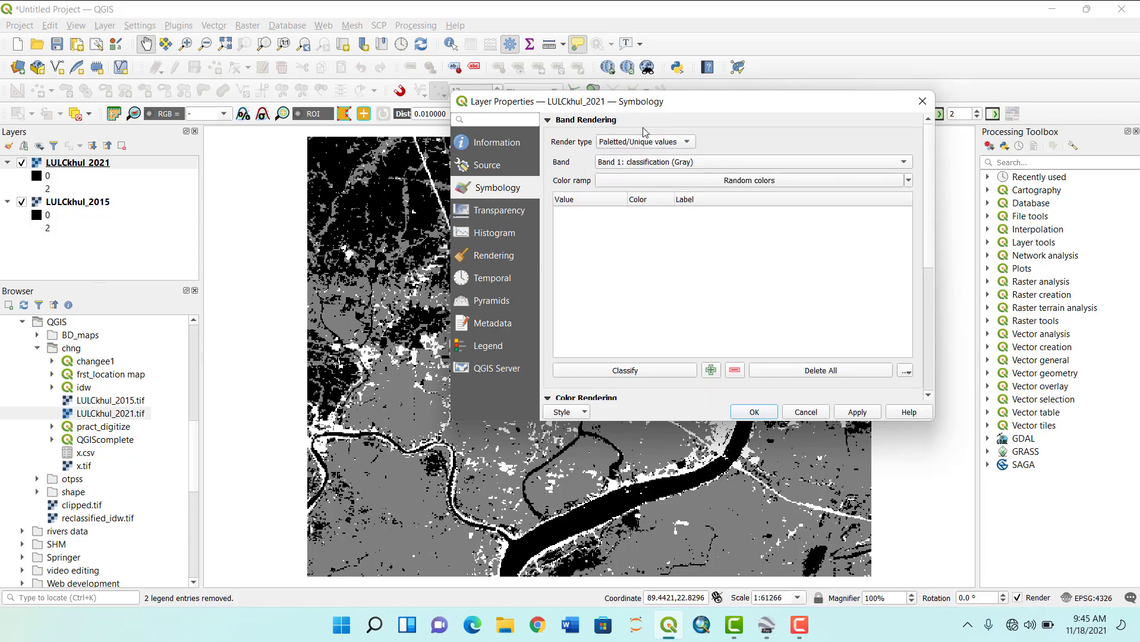
click(590, 374)
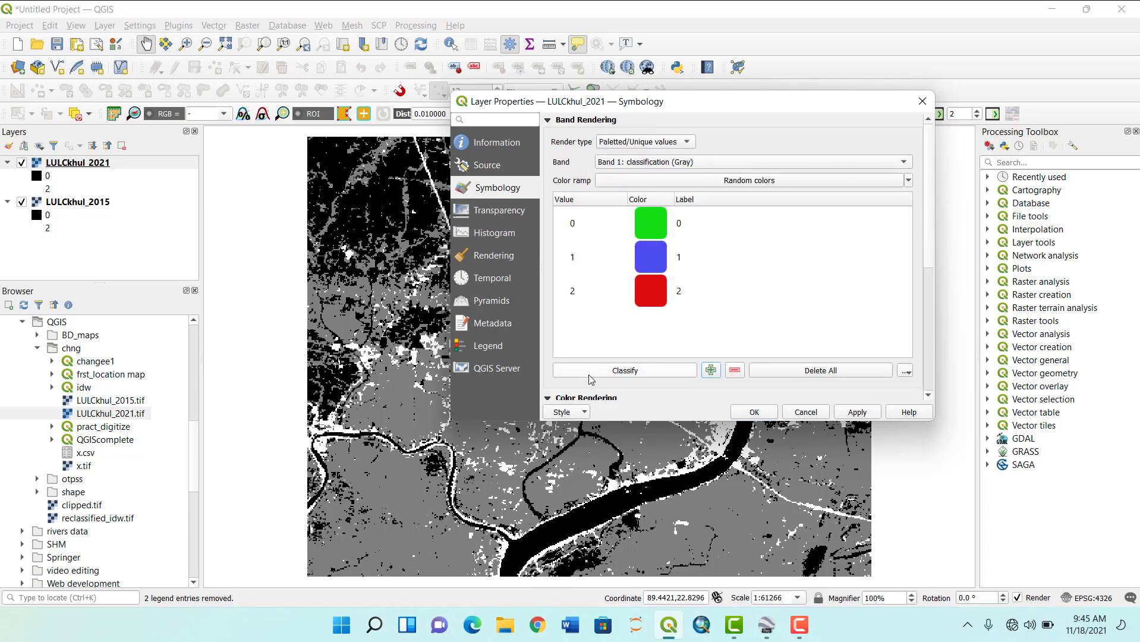
click(840, 413)
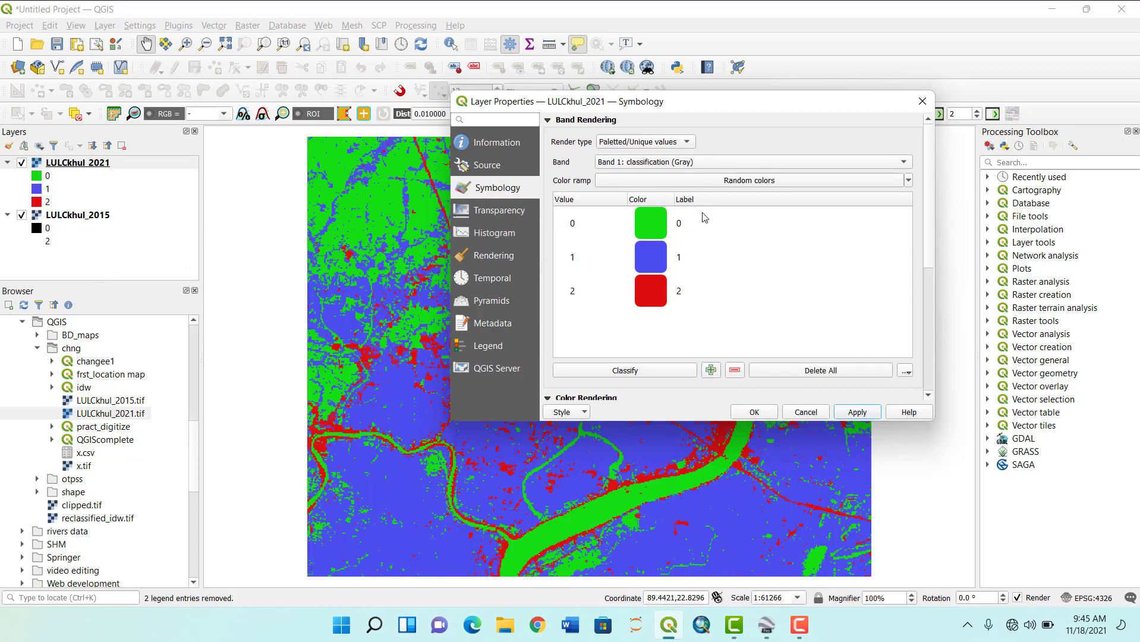
Change the color of class value 0 in LULCkhul_2021 to blue (#2413de) and apply it.
right_click(656, 226)
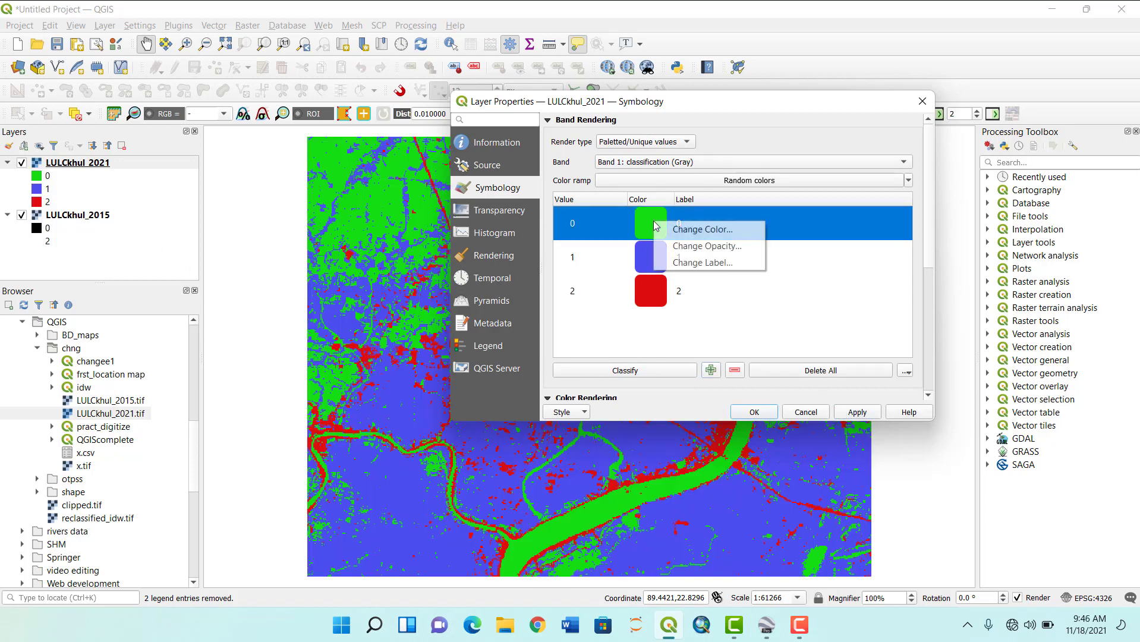
click(691, 236)
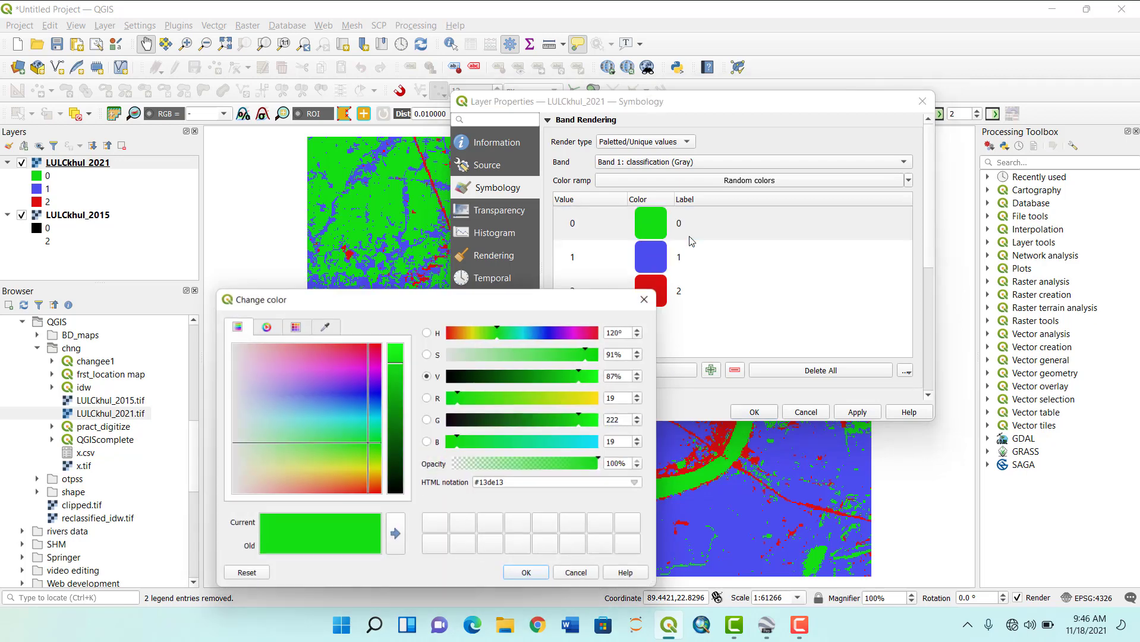
drag(509, 334, 557, 332)
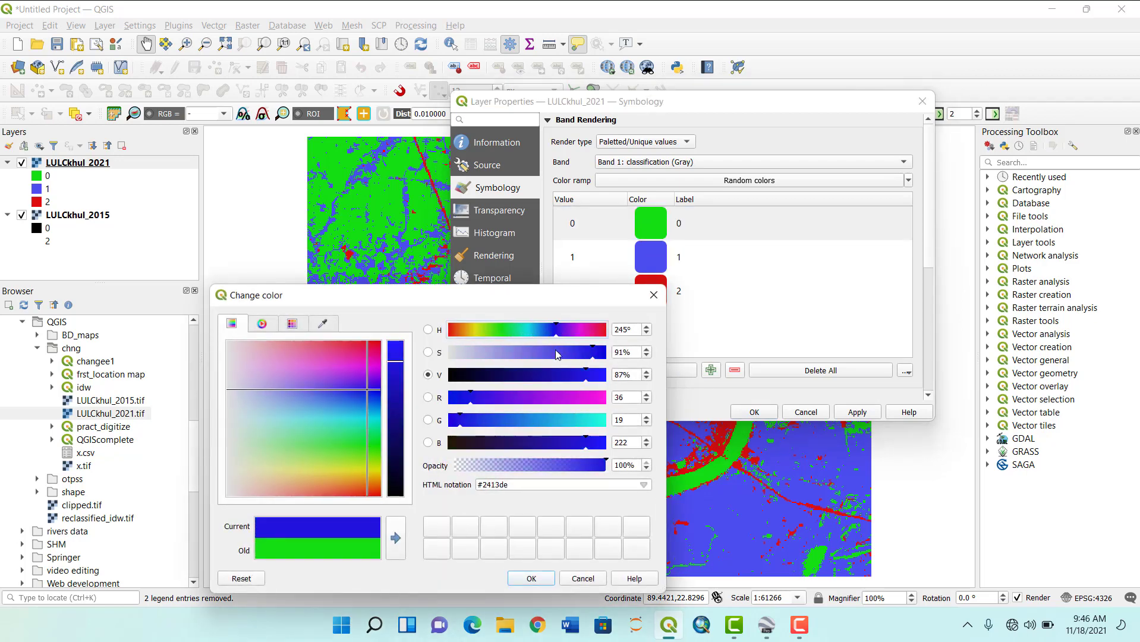
click(526, 580)
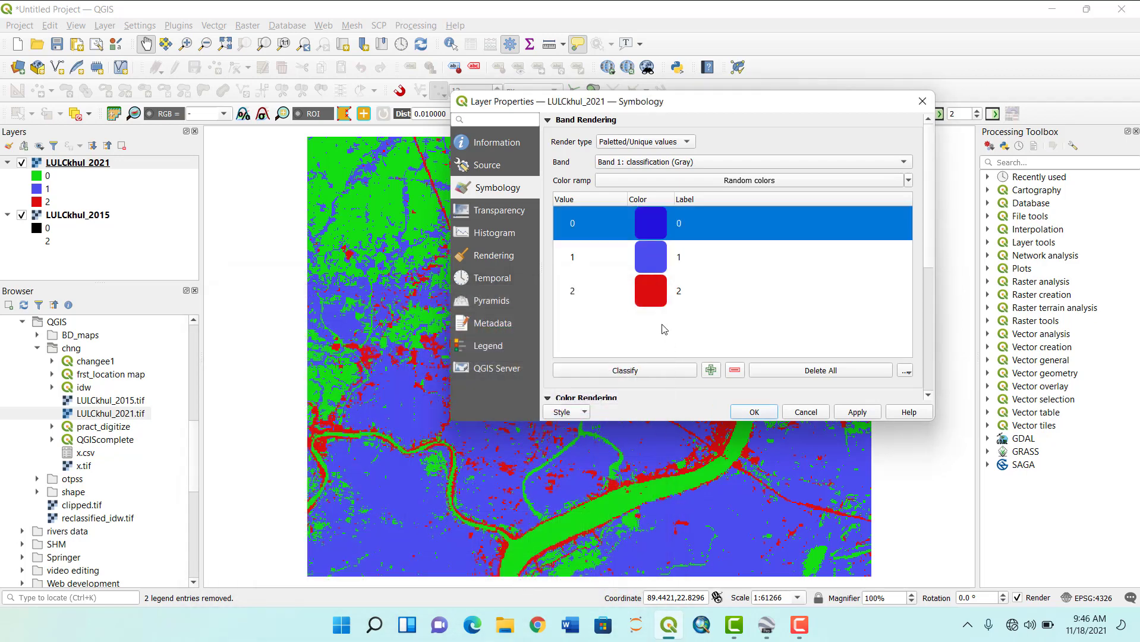
click(843, 413)
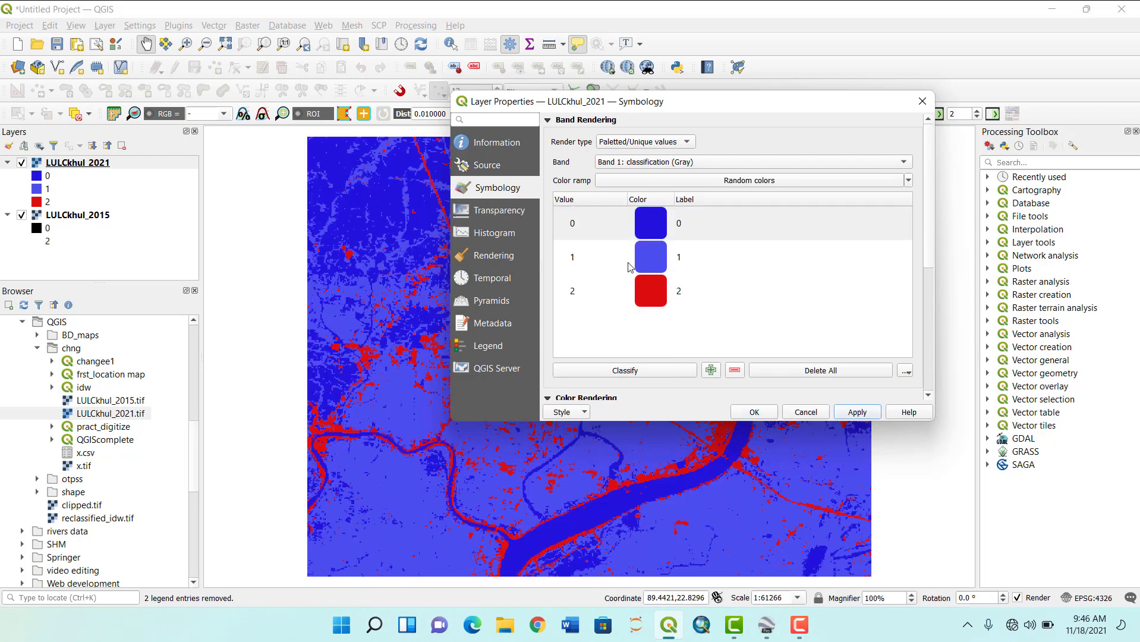
Change the color of class value 1 in LULCkhul_2021 to medium green (#36aa46) and apply it.
right_click(649, 261)
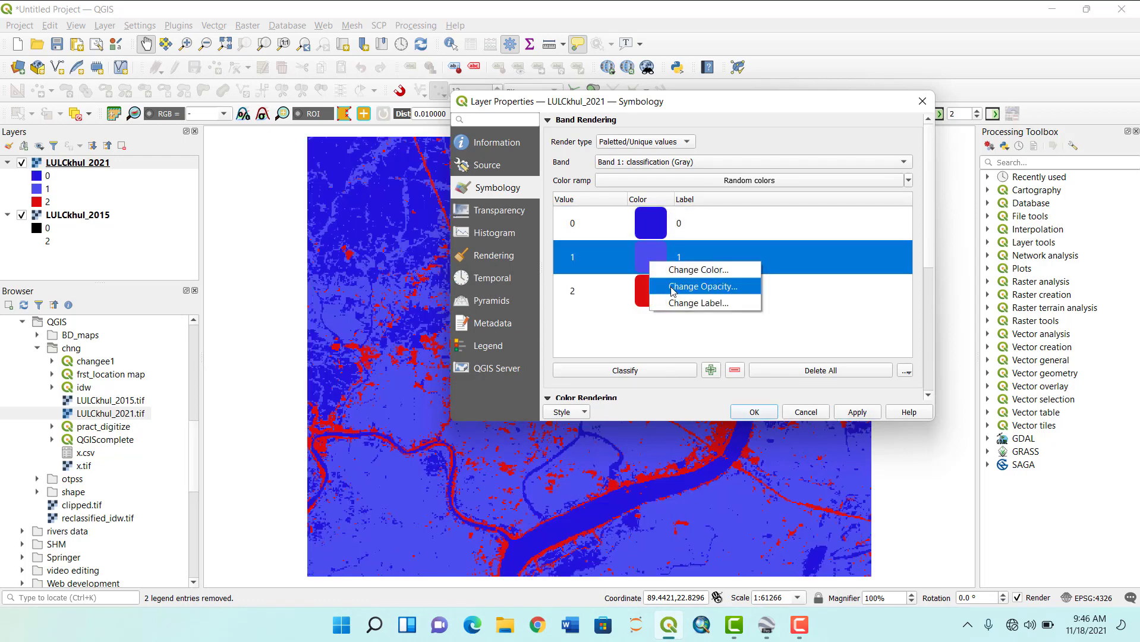
click(681, 269)
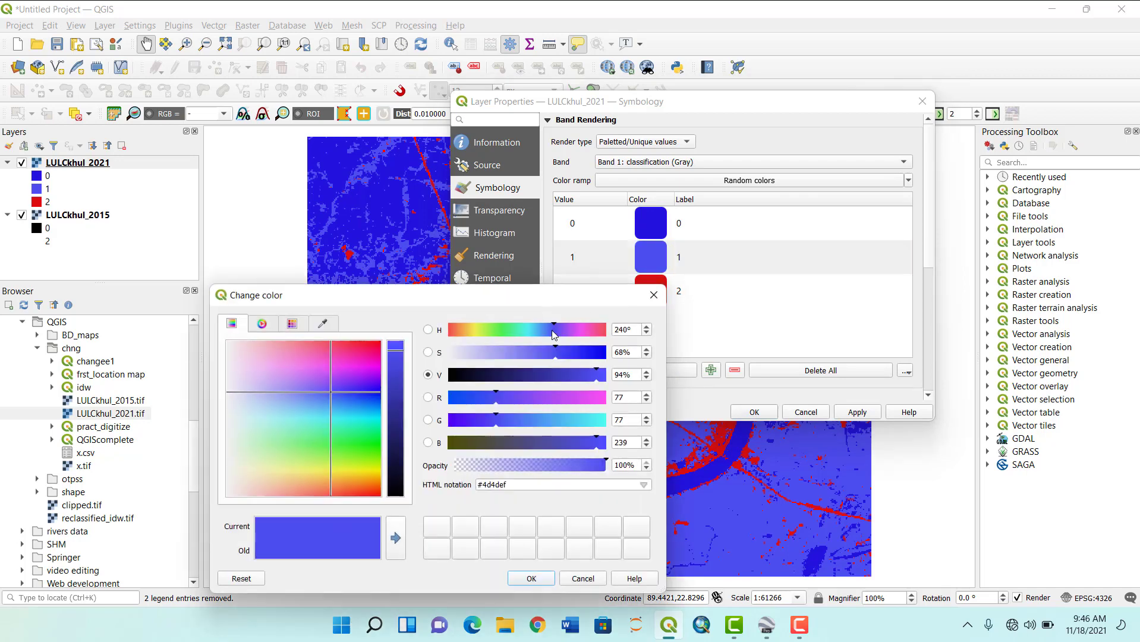
drag(556, 331, 506, 331)
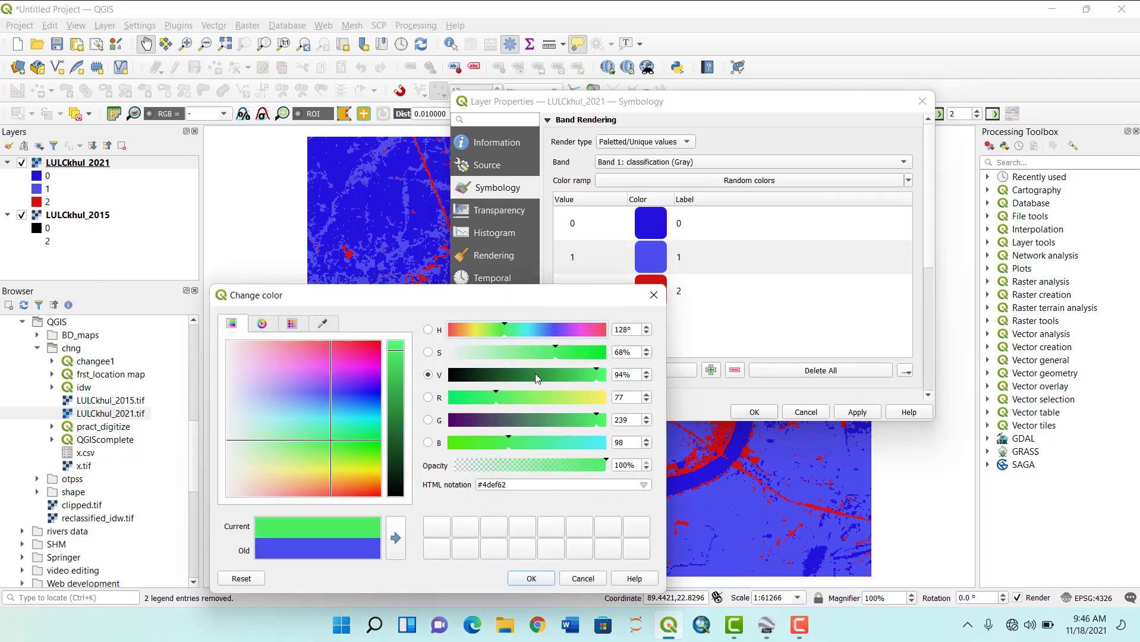
click(554, 375)
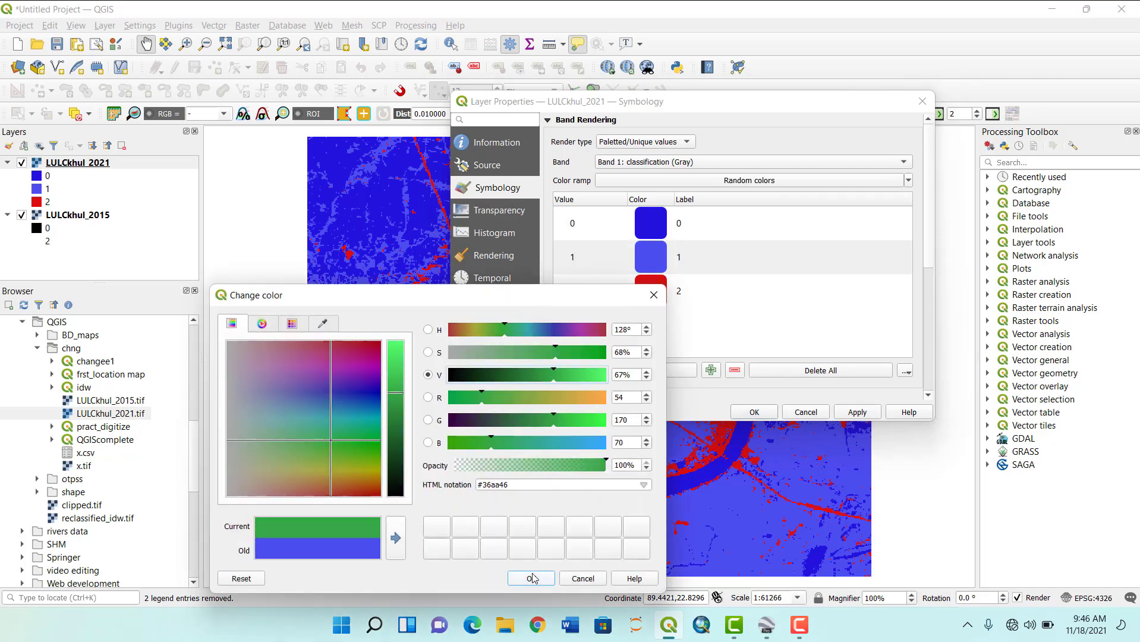
click(531, 579)
click(862, 412)
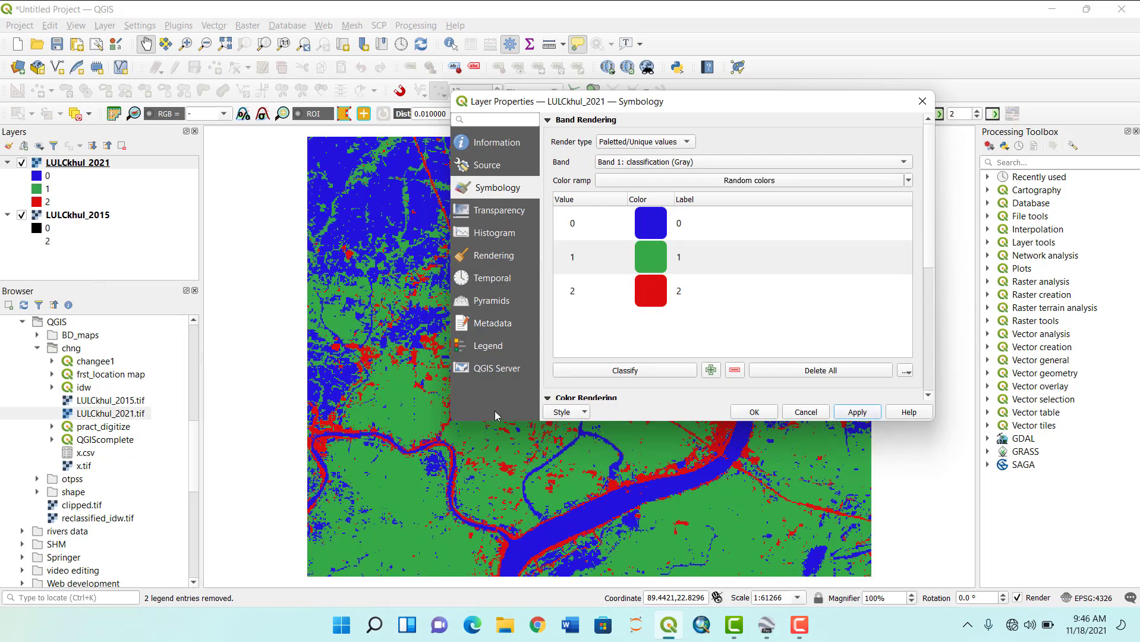
Change the color of class value 2 in LULCkhul_2021 to dark red (#a00b0b) and accept the symbology.
right_click(663, 289)
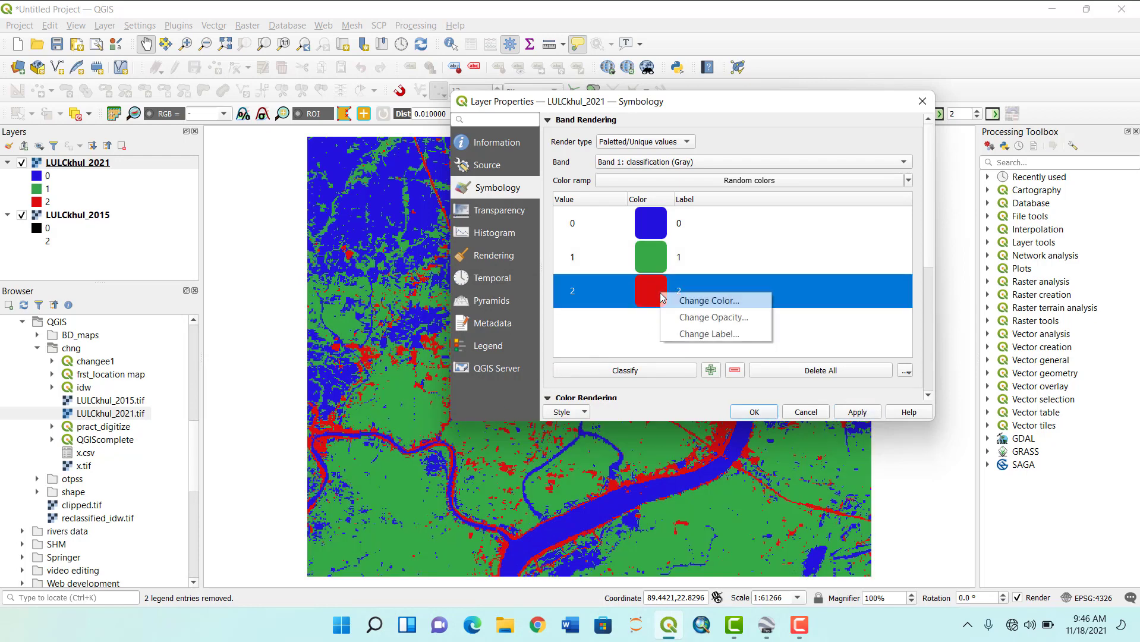
click(708, 301)
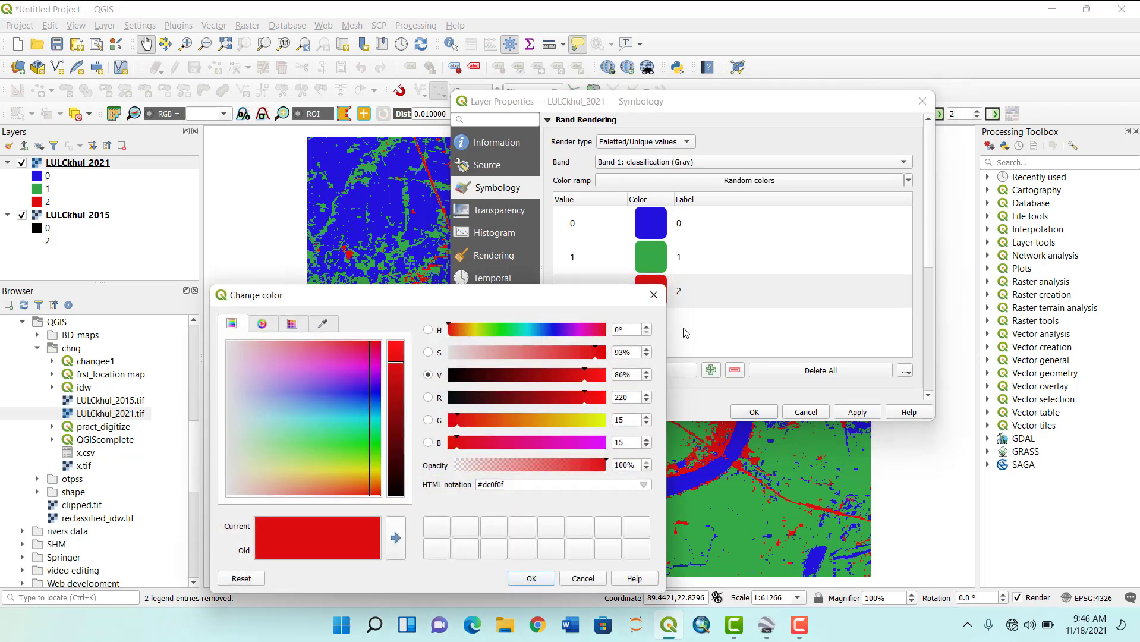
drag(584, 379, 551, 379)
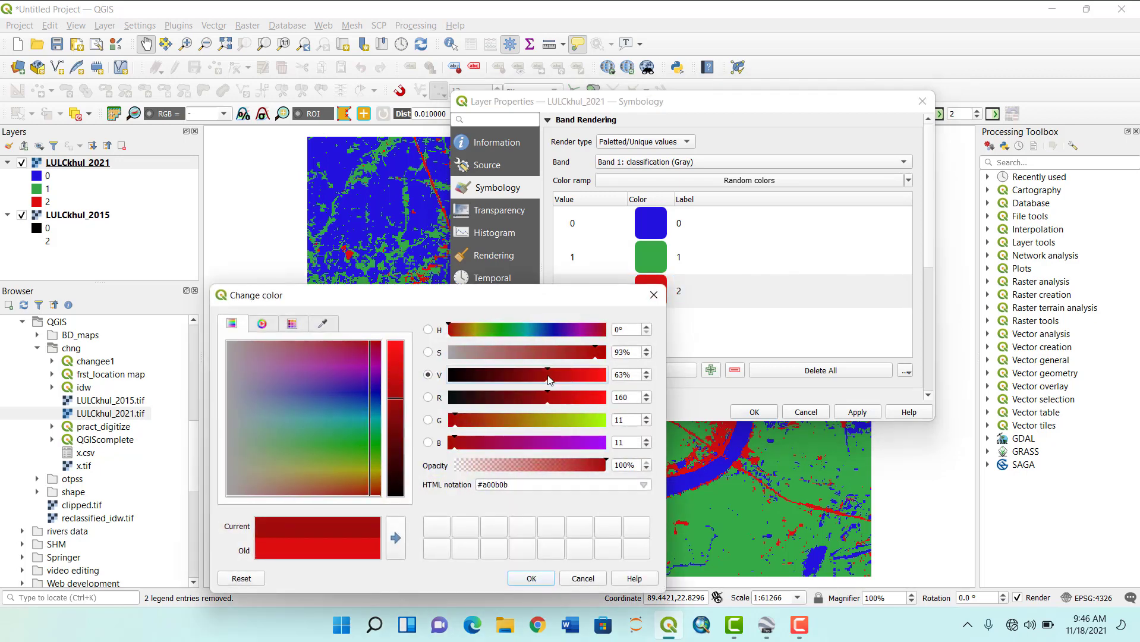
click(518, 583)
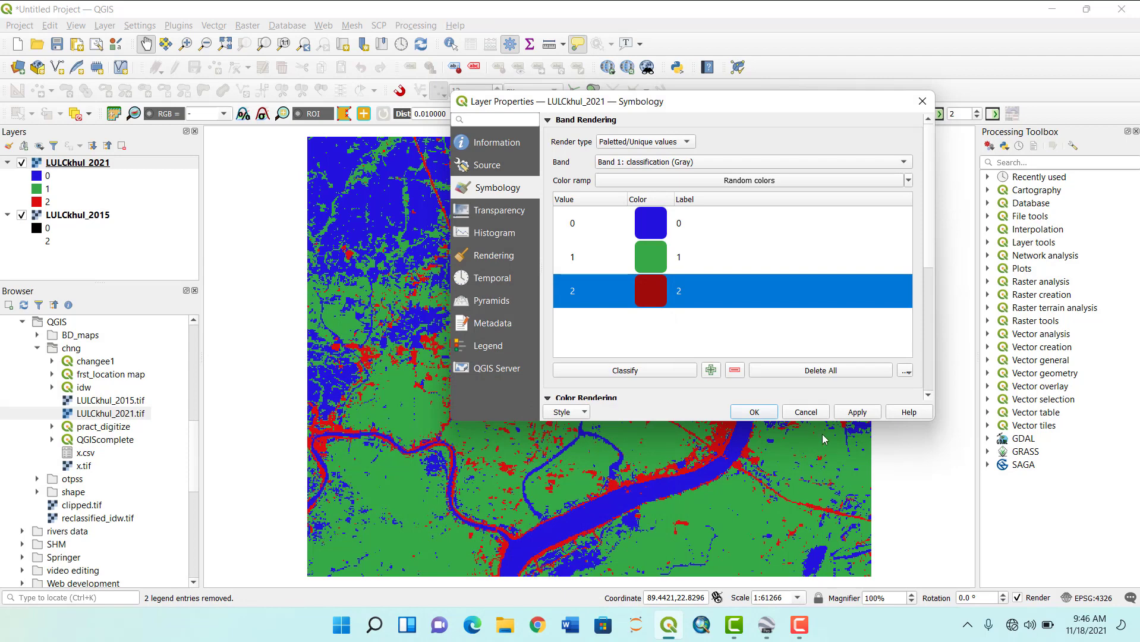
click(753, 414)
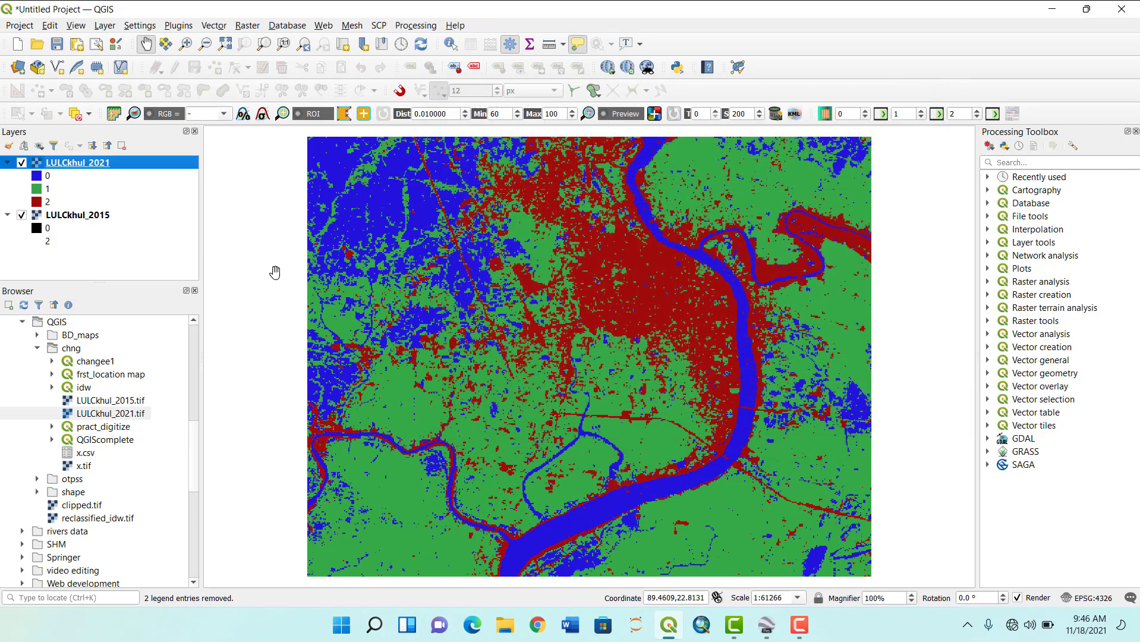
Reopen the LULCkhul_2021 symbology and label class value 0 as "0 water" and class value 1 as "1 V".
right_click(79, 162)
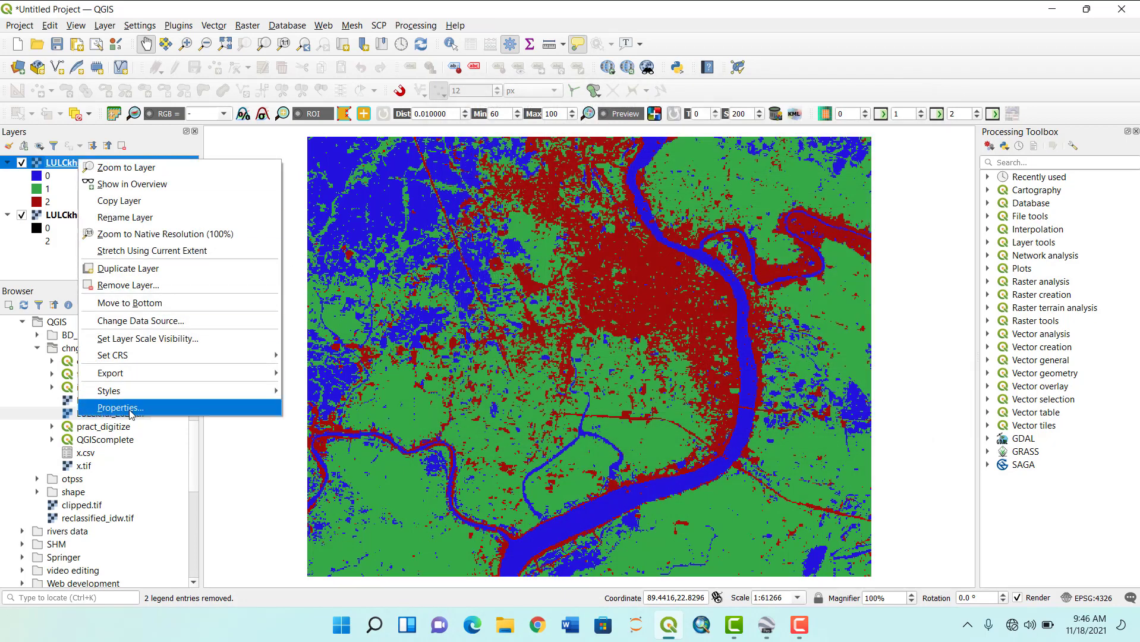
click(130, 411)
click(678, 226)
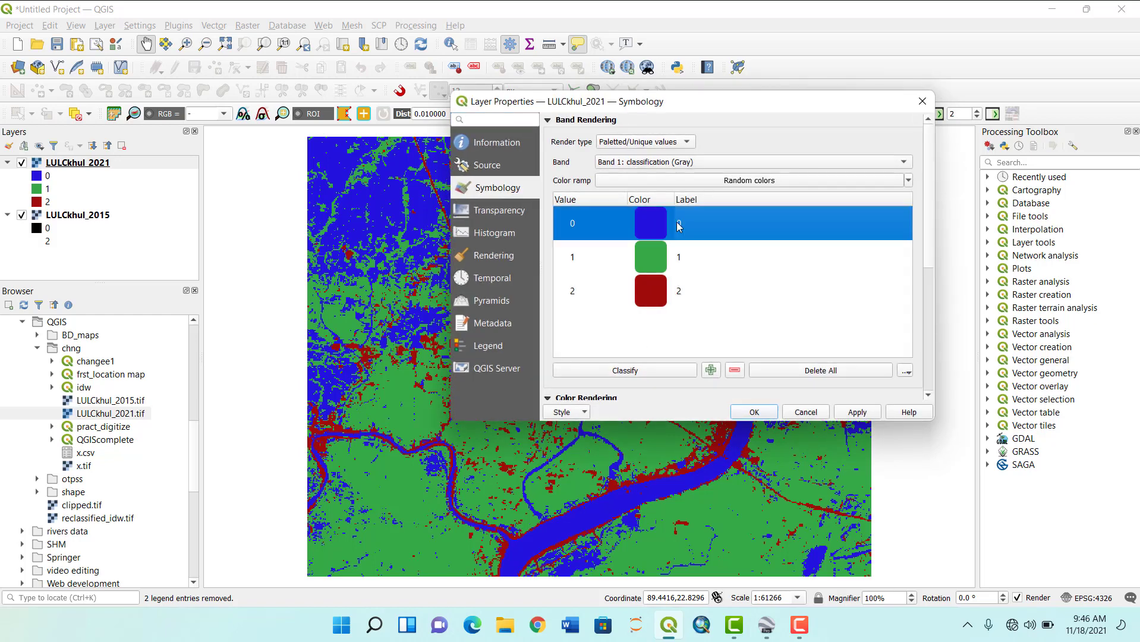
double_click(682, 225)
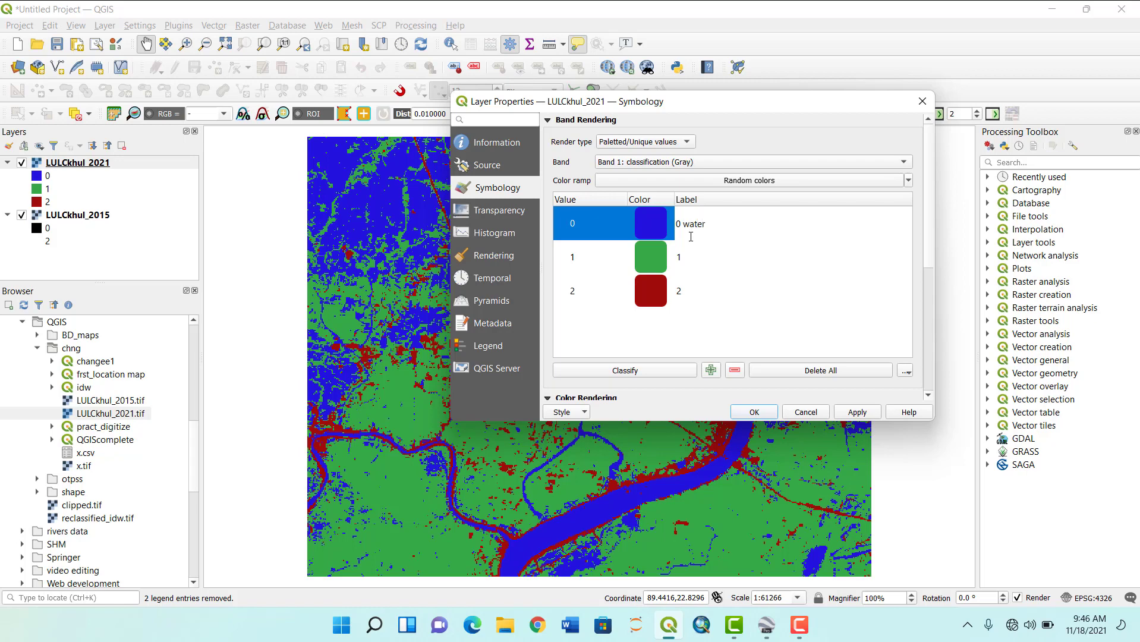
click(682, 256)
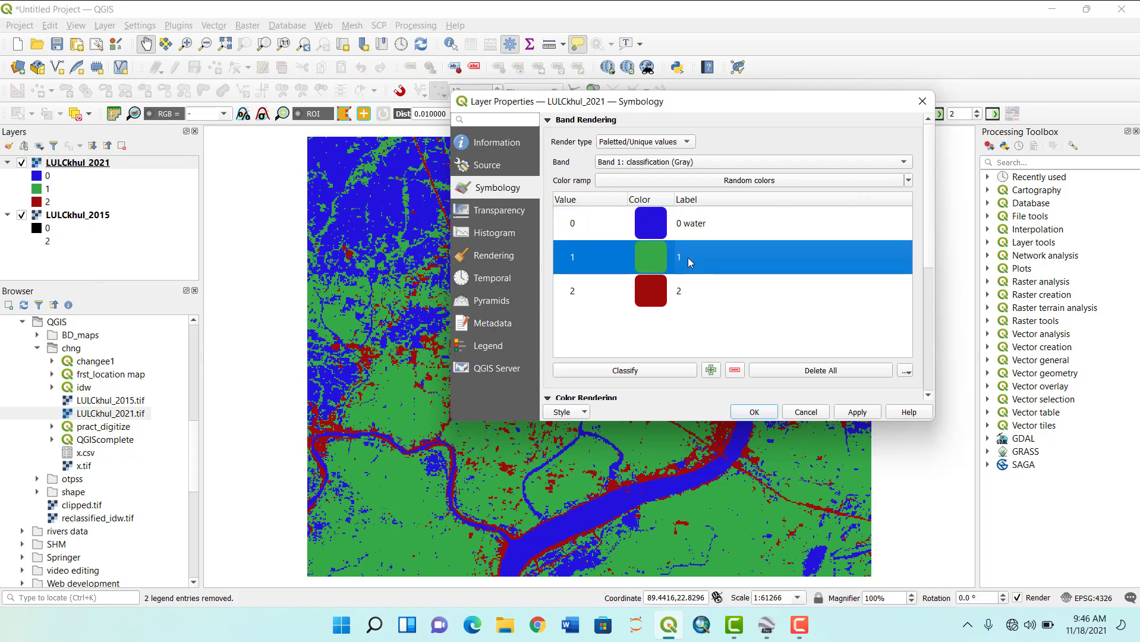
double_click(687, 257)
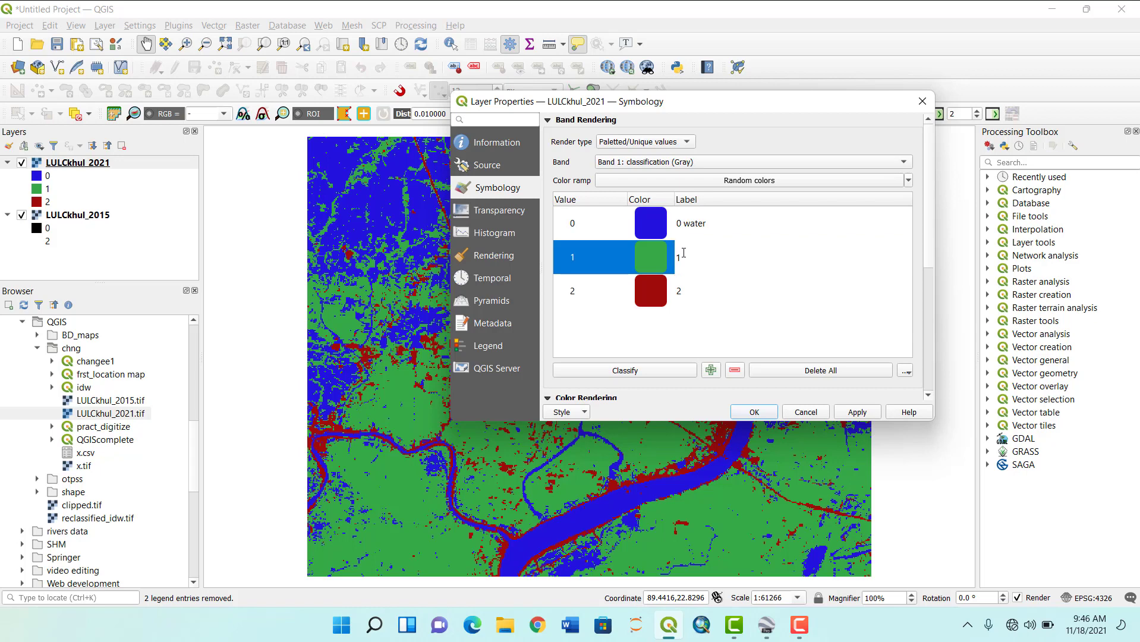
text(v)
Label class value 2 of LULCkhul_2021 as "2 B", then apply and accept the layer properties.
double_click(683, 292)
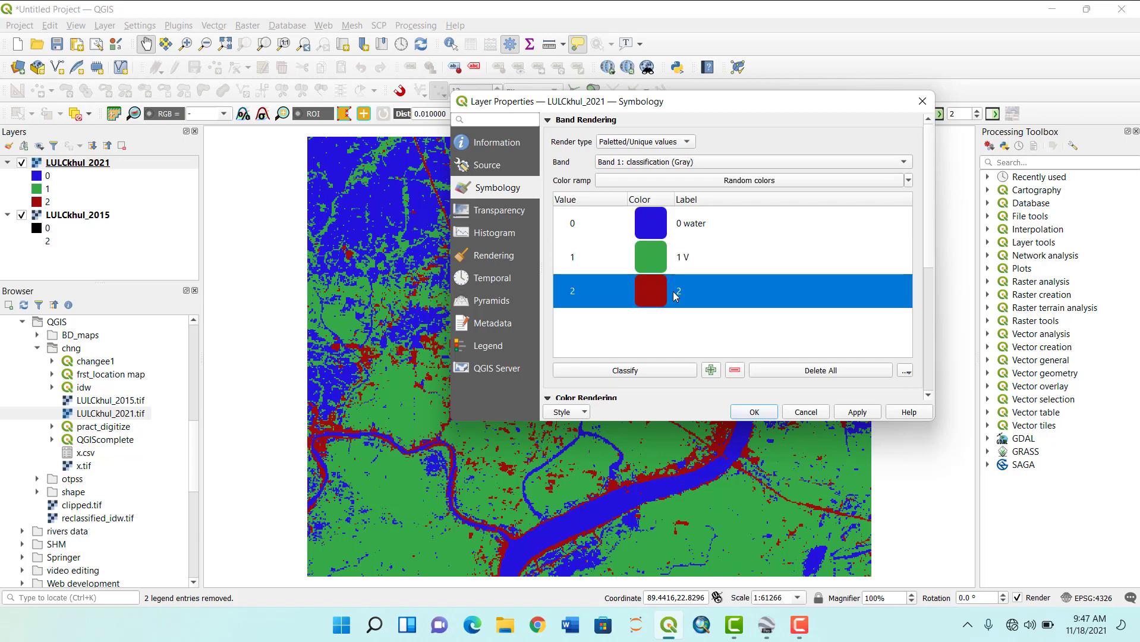
key(Escape)
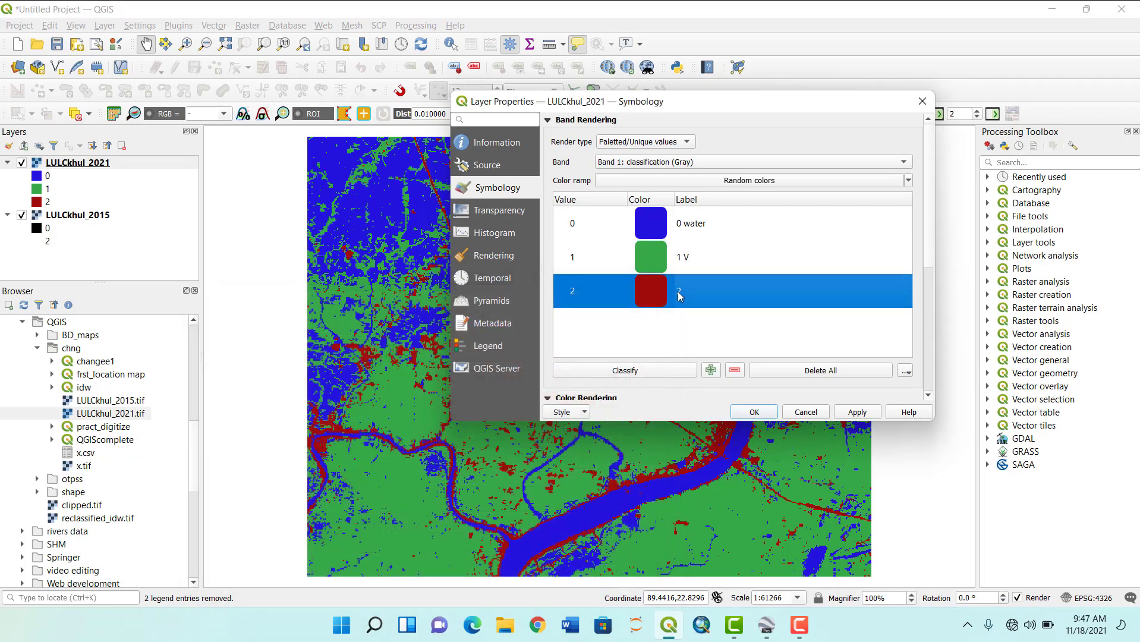
double_click(679, 291)
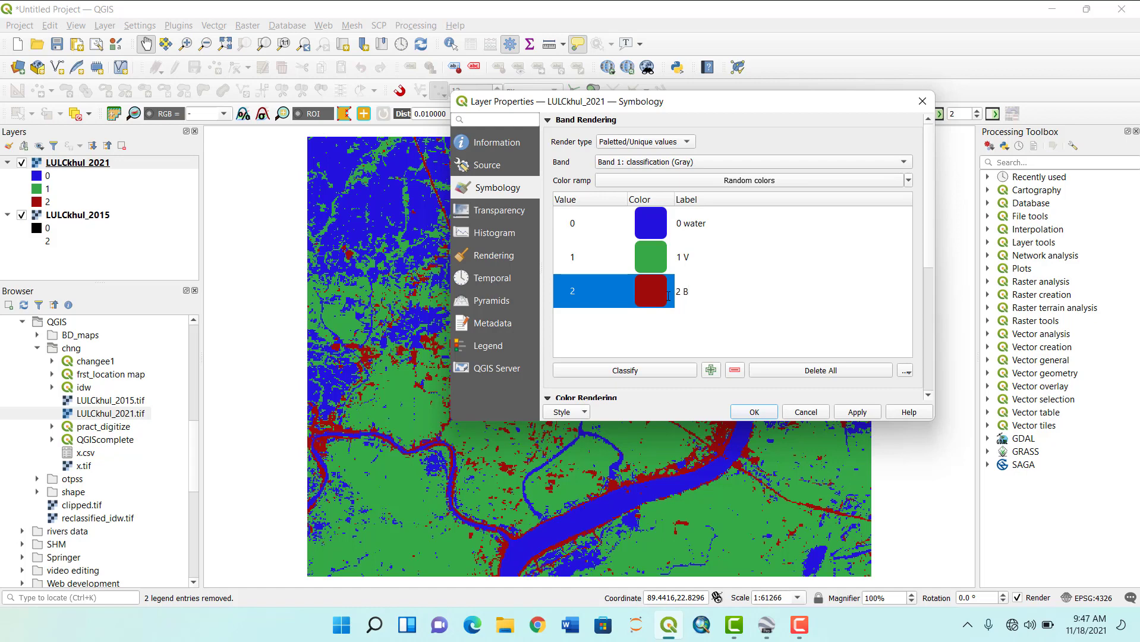
text(2 B)
click(848, 415)
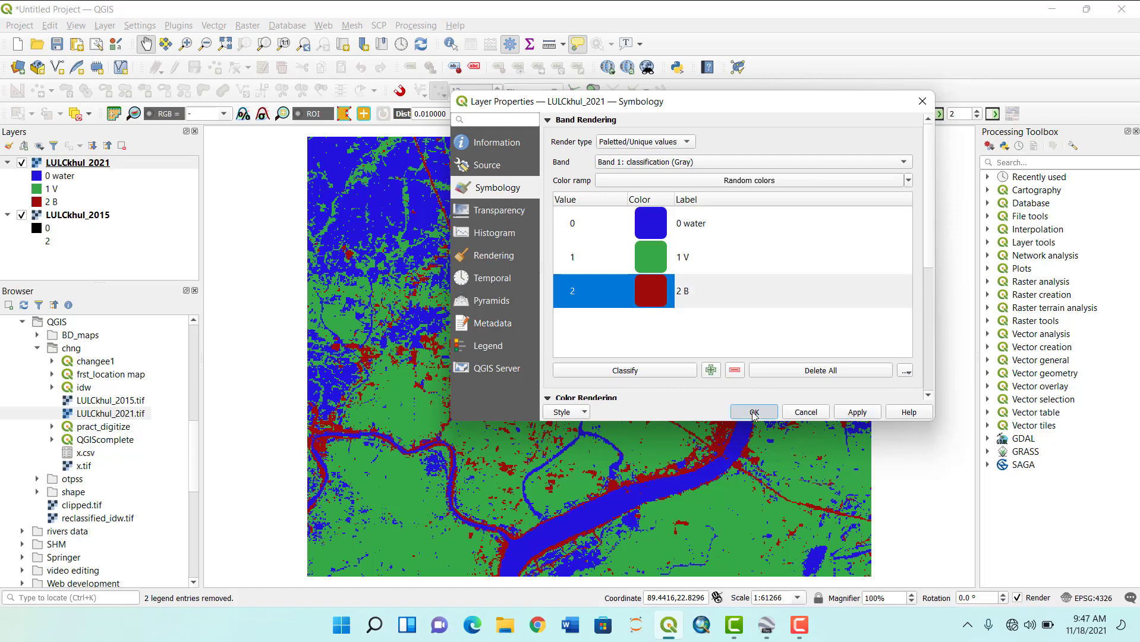
click(754, 412)
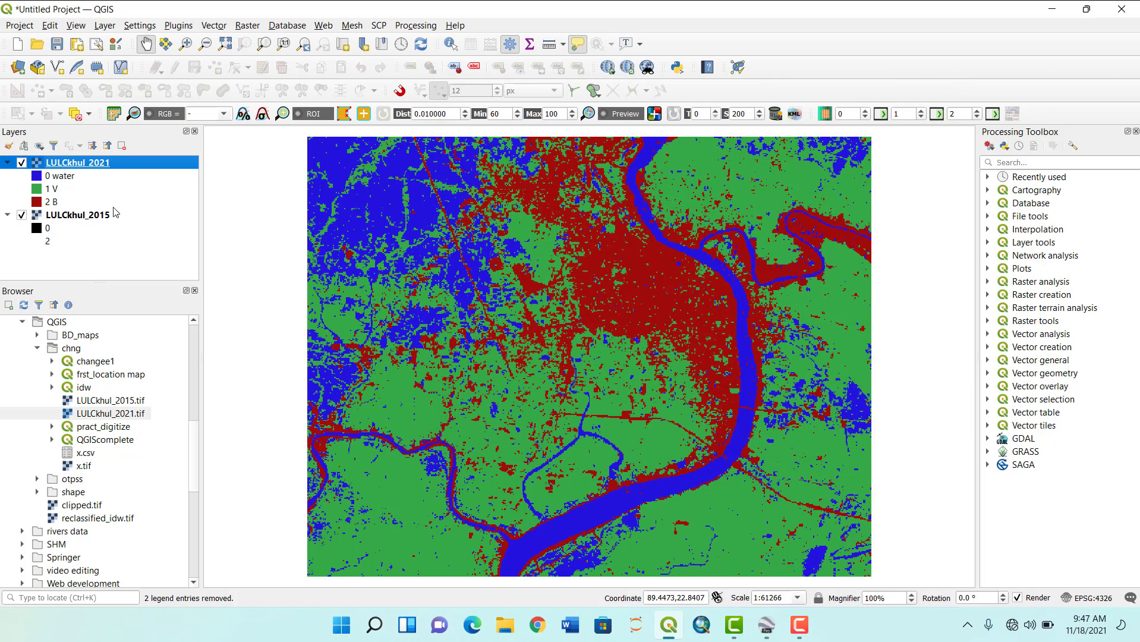
Open the LULCkhul_2015 symbology, set the render type to Paletted/Unique values and classify the raster.
click(76, 215)
right_click(77, 215)
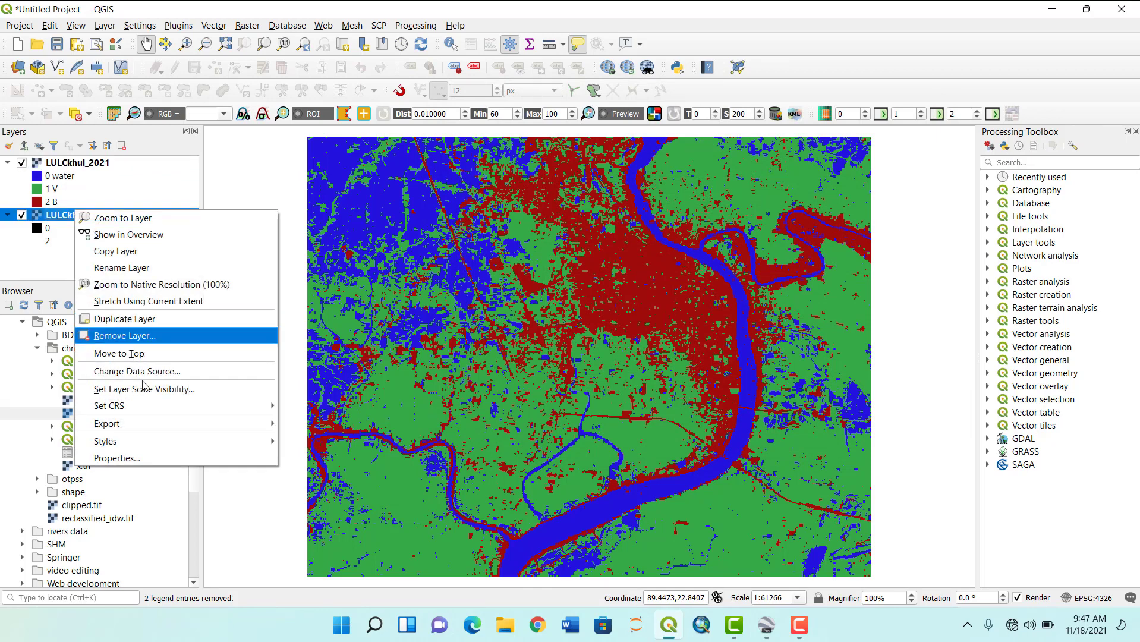
click(104, 462)
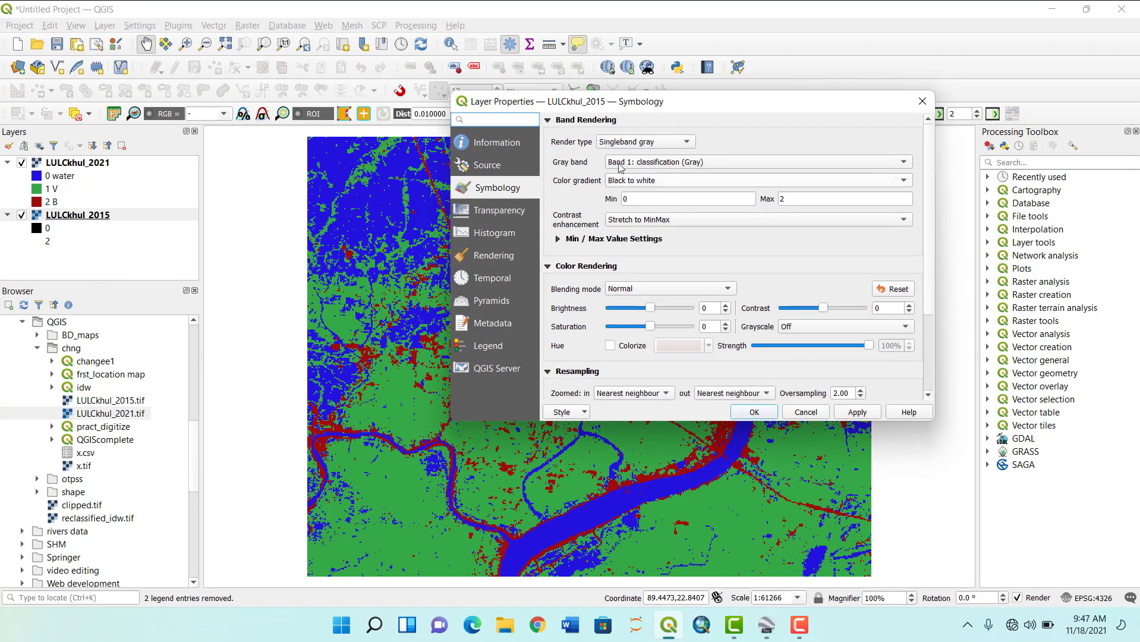
click(630, 143)
click(630, 127)
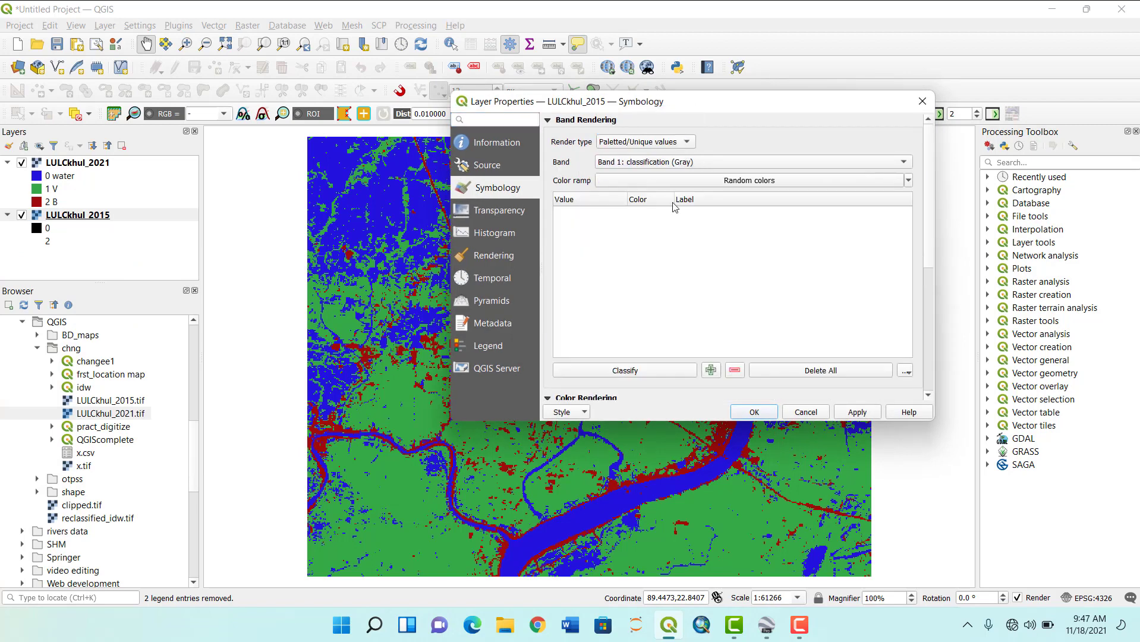
click(625, 371)
Label the LULCkhul_2015 classes "0 water", "1 V" and "2 B", then apply and accept the layer properties.
double_click(694, 229)
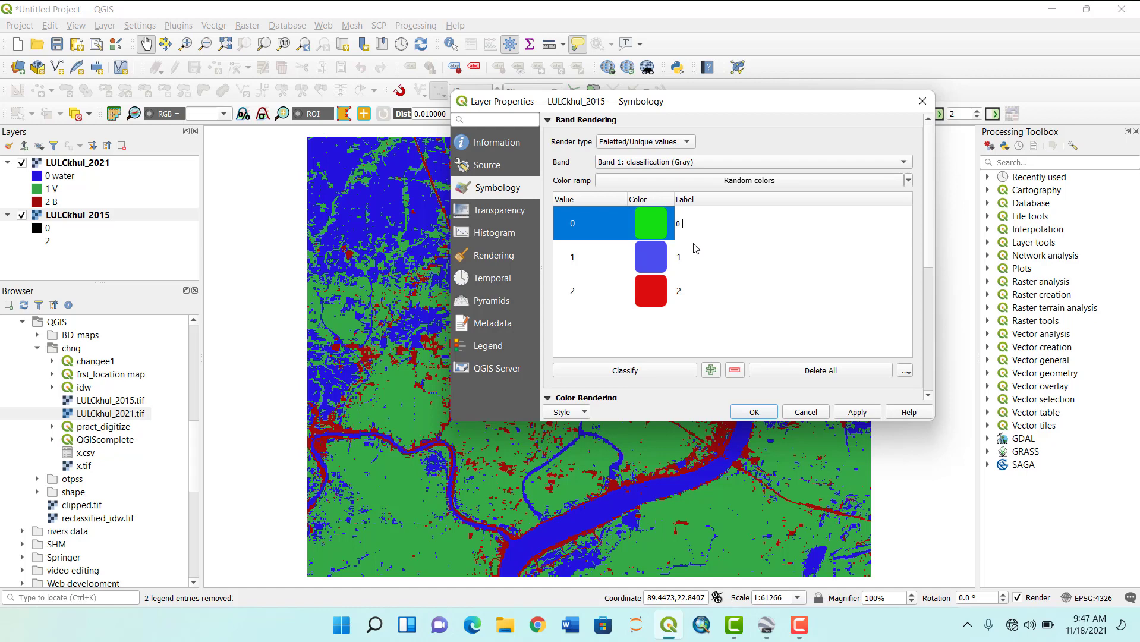
click(695, 252)
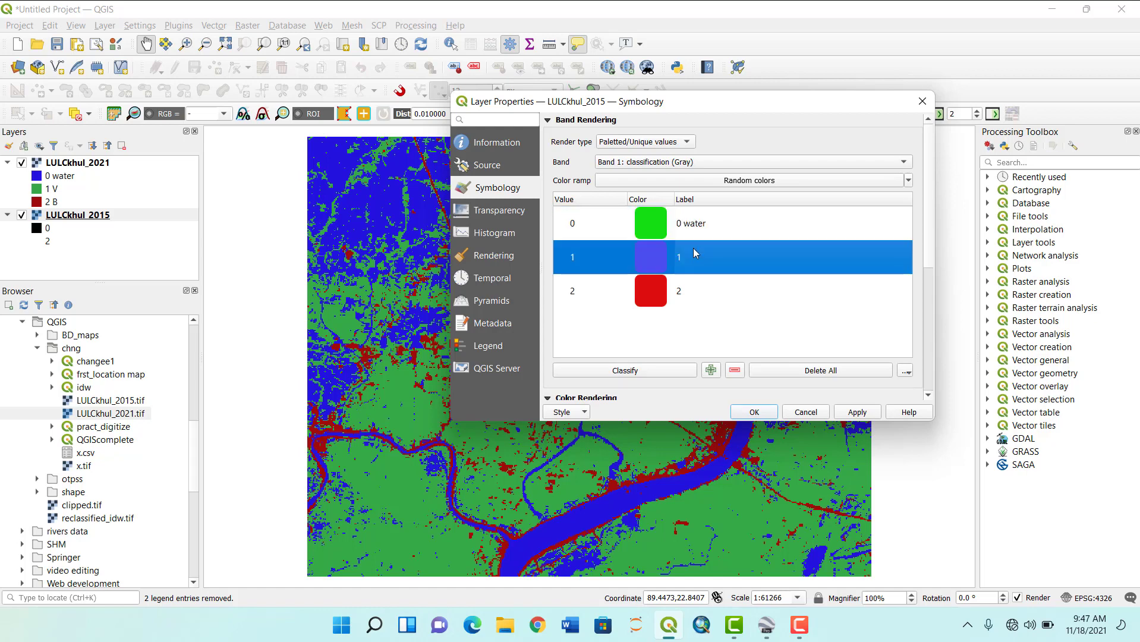
double_click(689, 252)
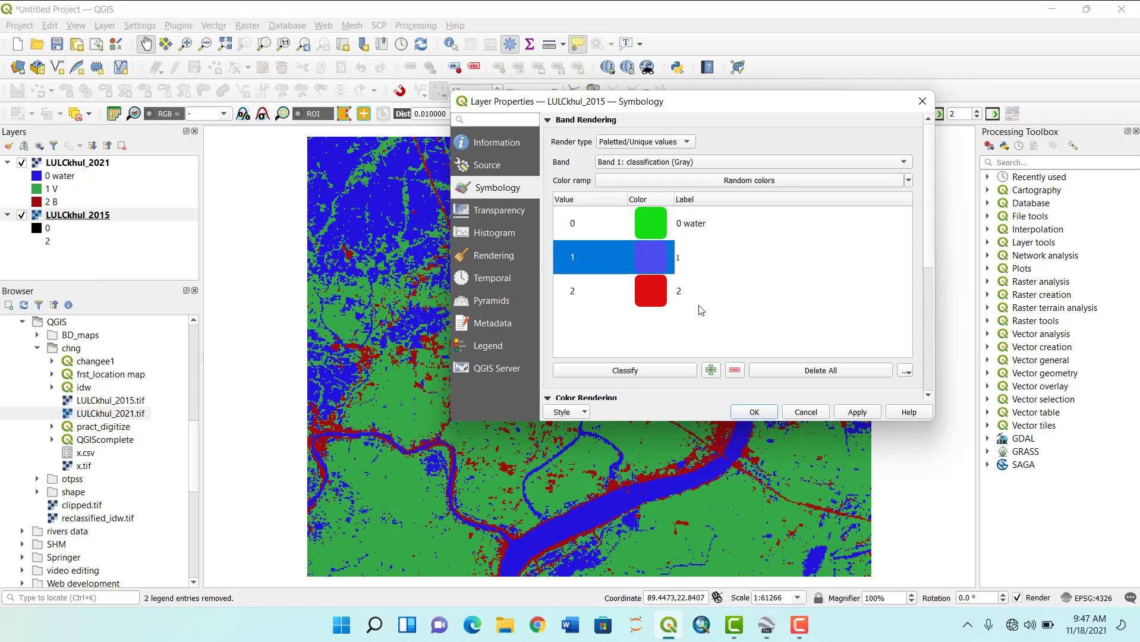
text(1 V)
click(690, 291)
double_click(690, 292)
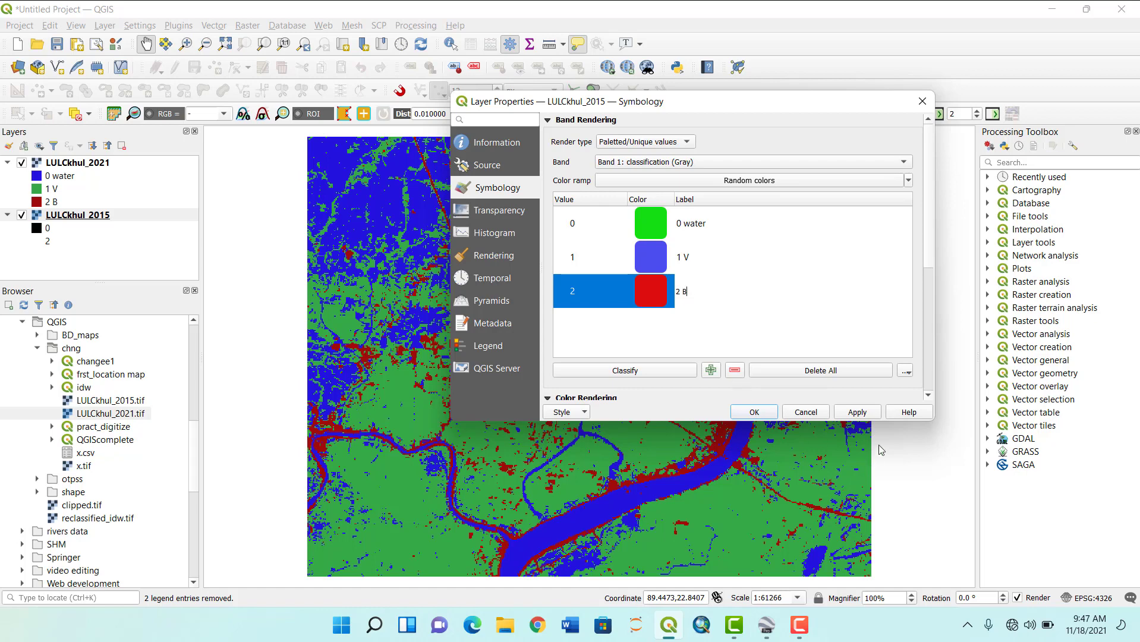
click(867, 416)
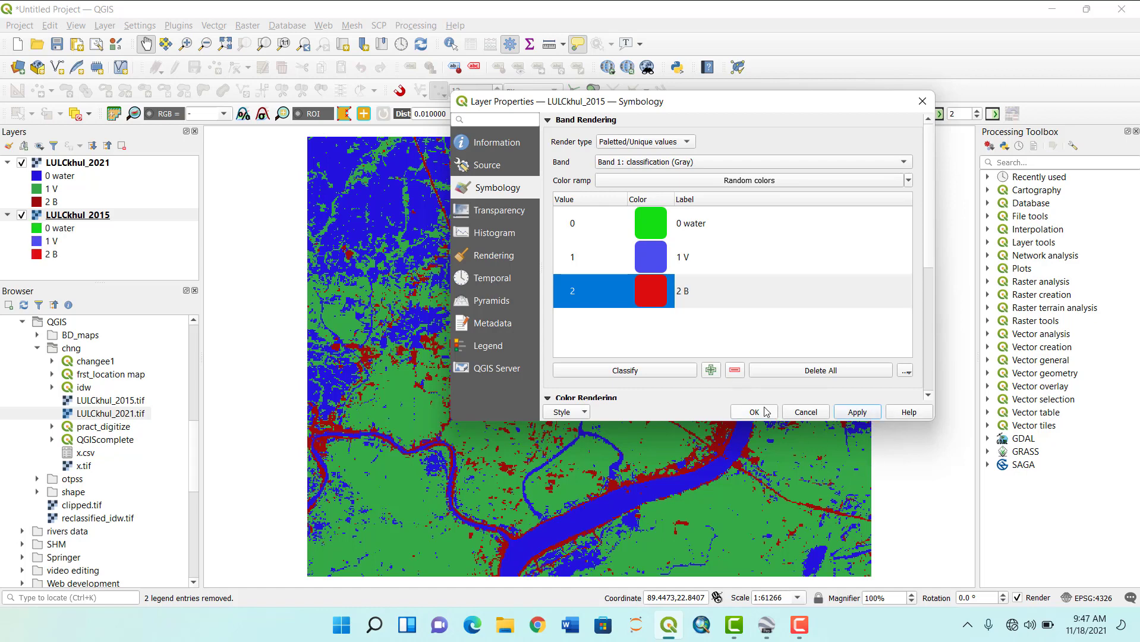
click(754, 412)
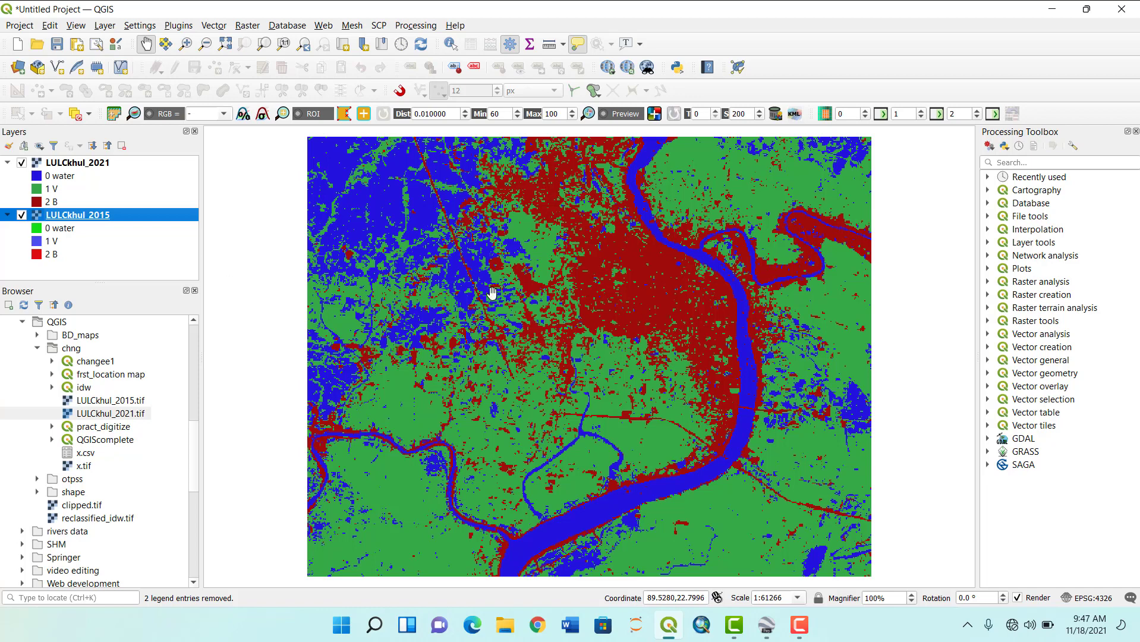
Hide LULCkhul_2021 to view the LULCkhul_2015 raster beneath it.
click(161, 274)
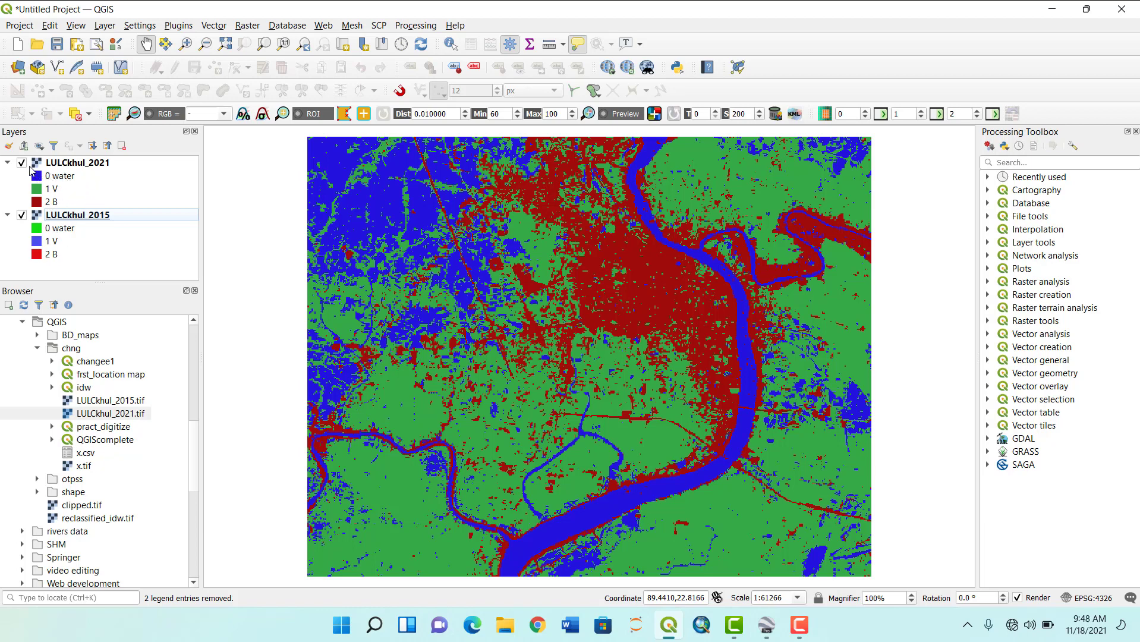
click(21, 162)
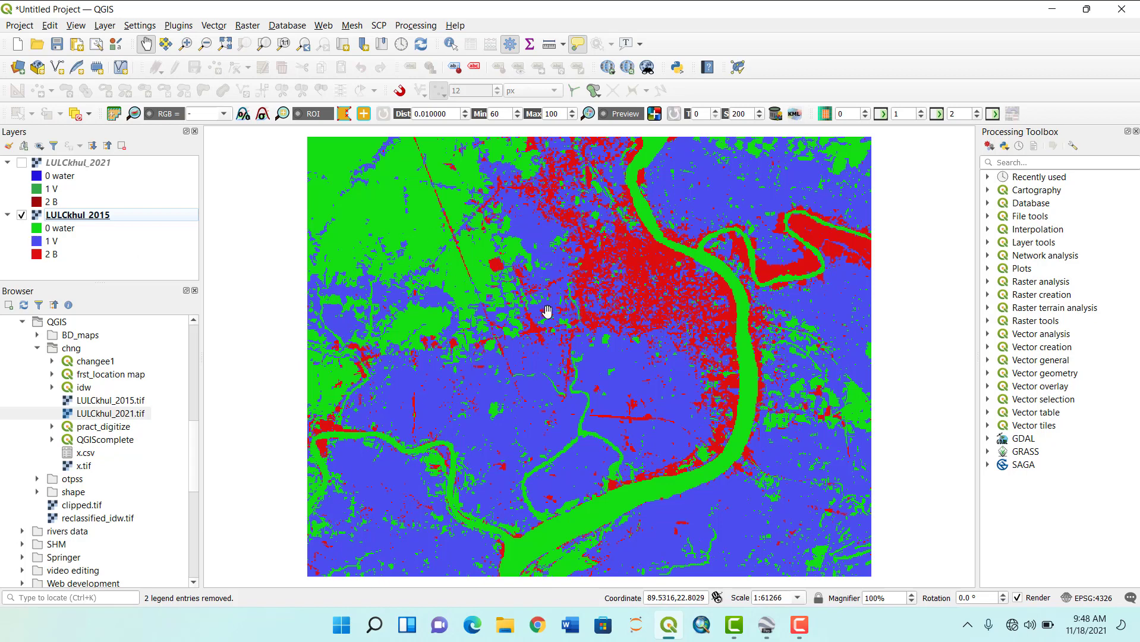
double_click(40, 244)
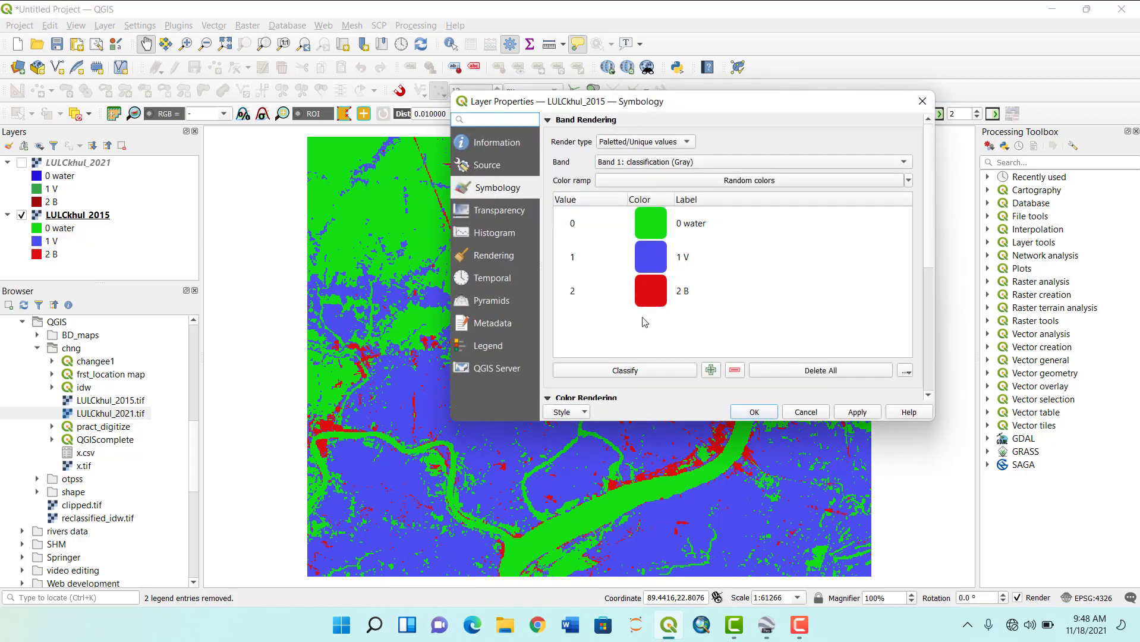
right_click(658, 262)
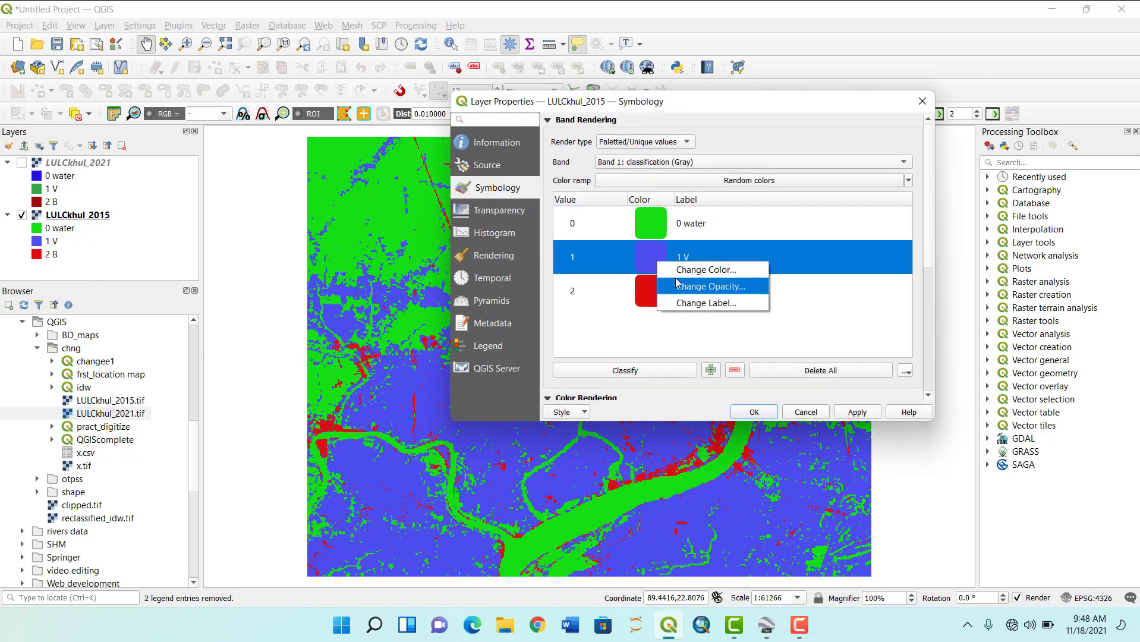
click(683, 287)
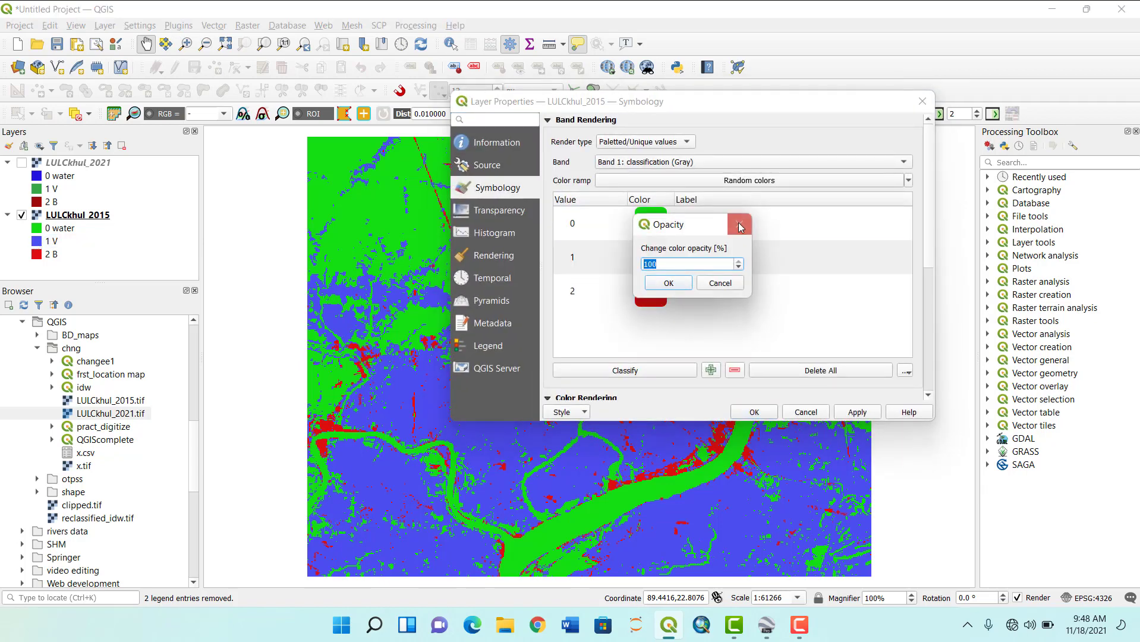
click(679, 283)
right_click(662, 268)
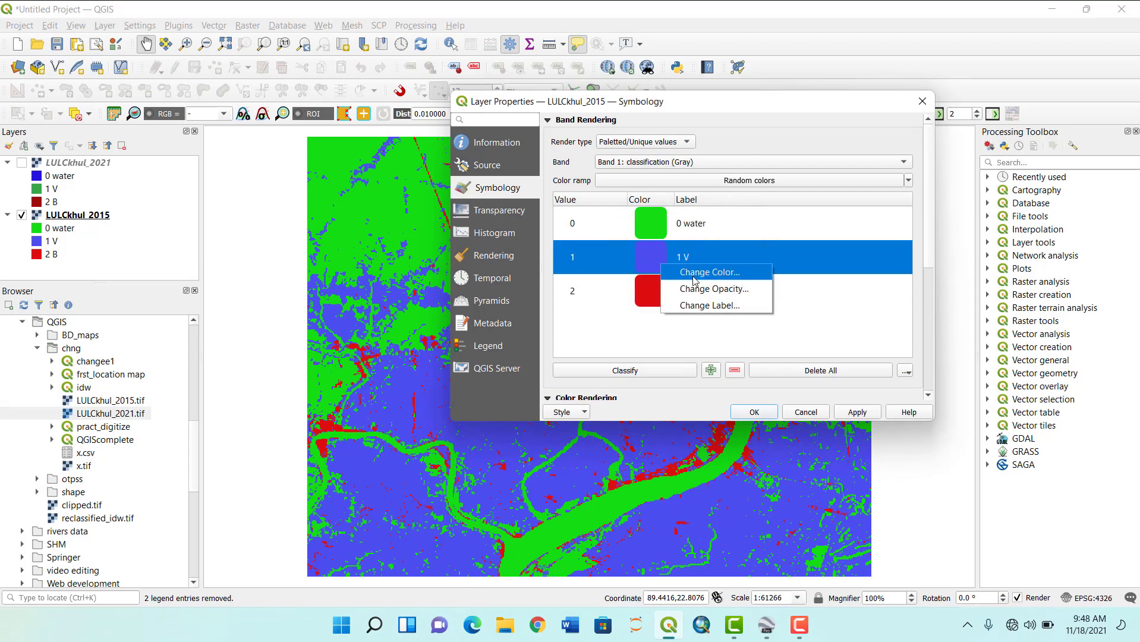
click(675, 271)
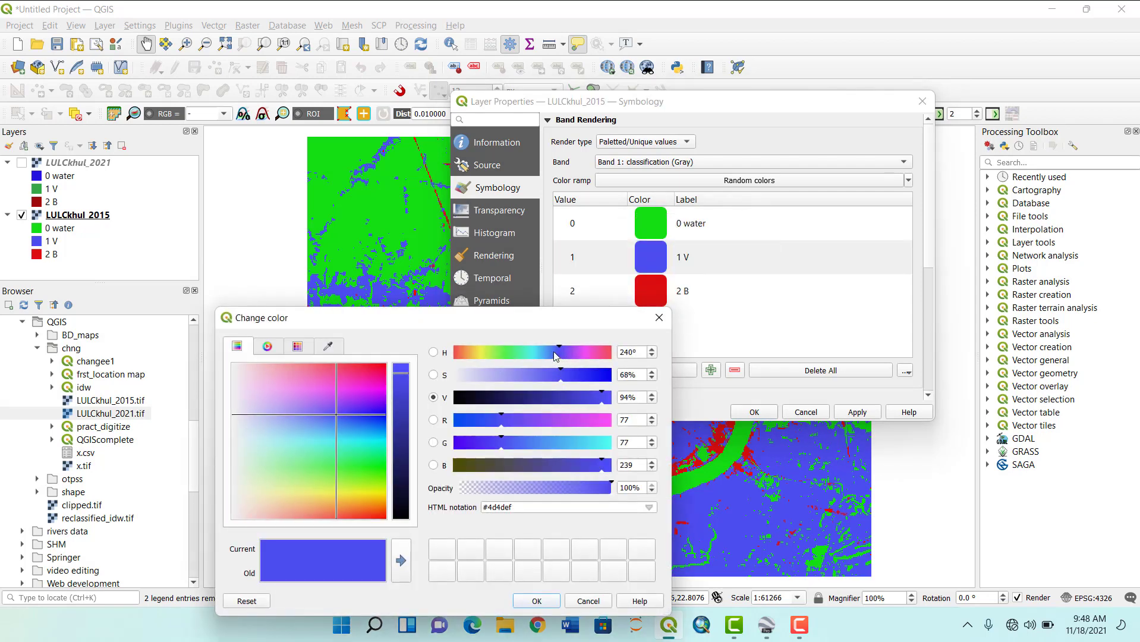
drag(553, 351, 510, 354)
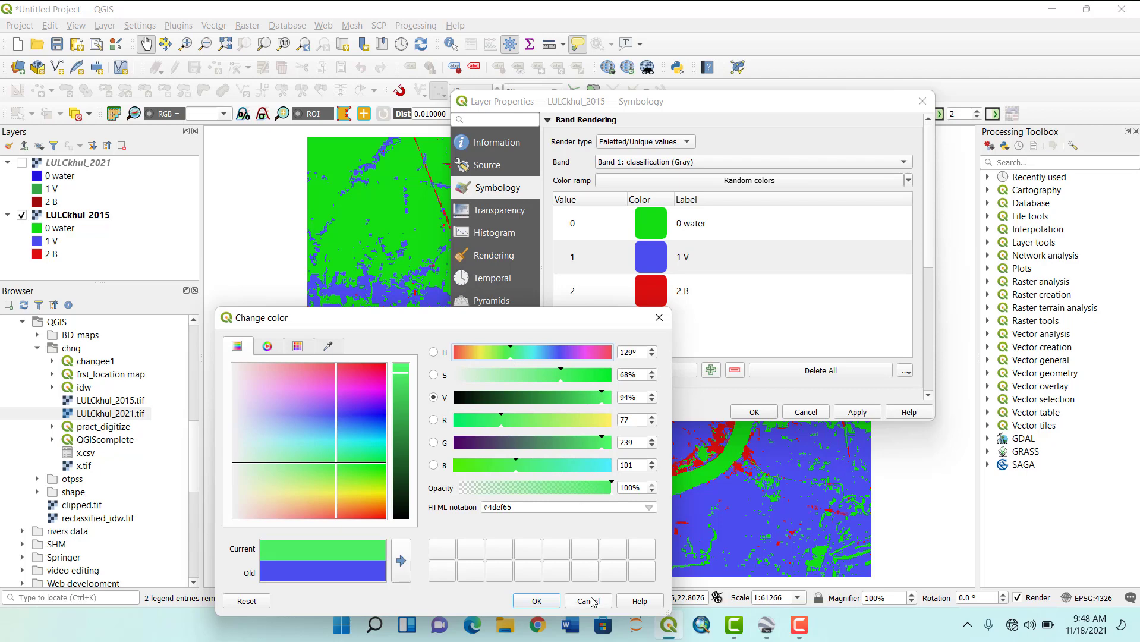
click(659, 318)
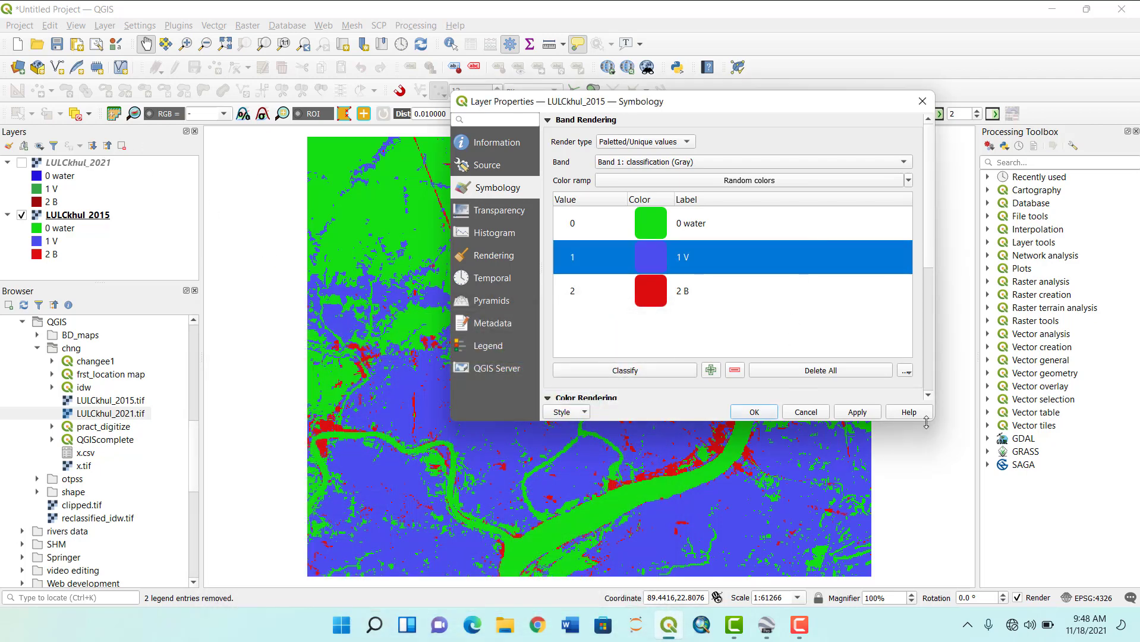
click(812, 414)
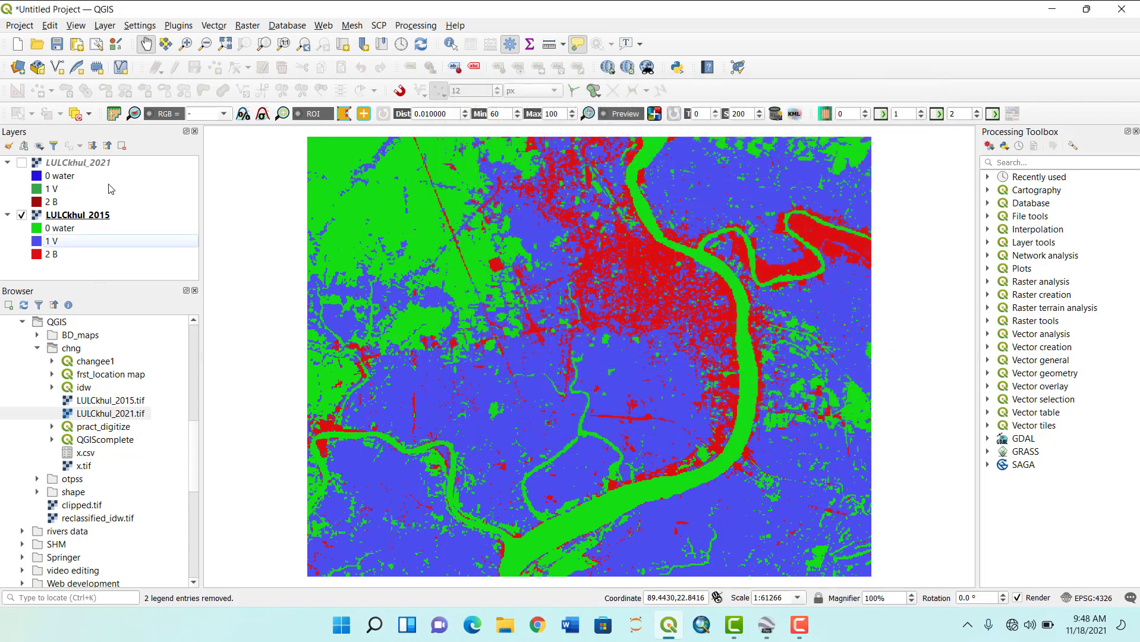
Copy the style of LULCkhul_2021 and paste it onto LULCkhul_2015.
right_click(90, 166)
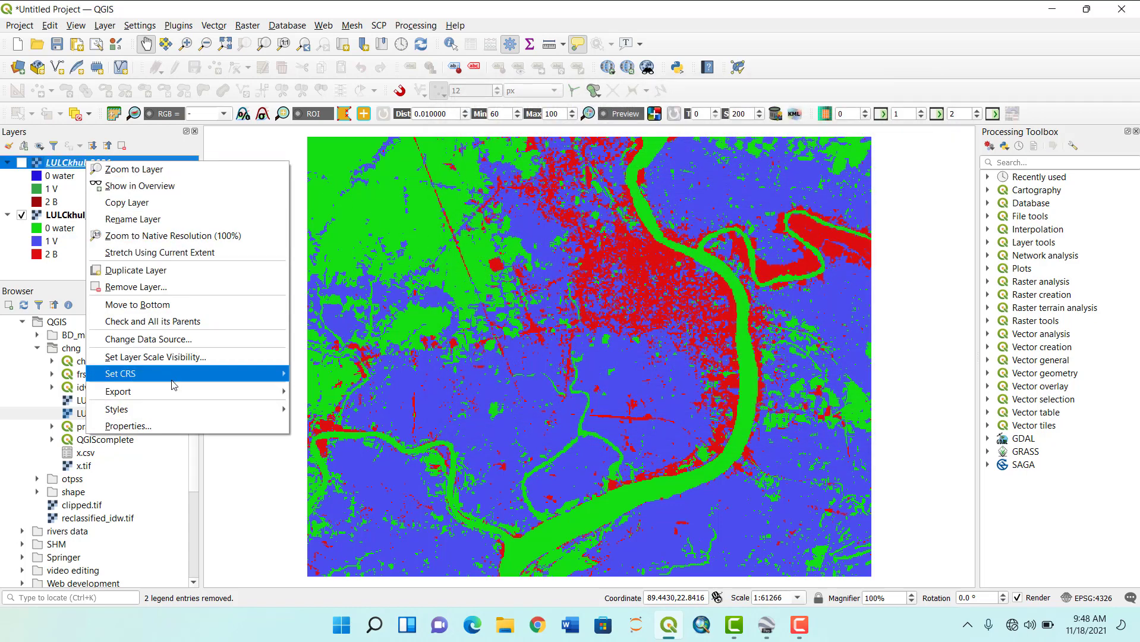
mouse_move(191, 408)
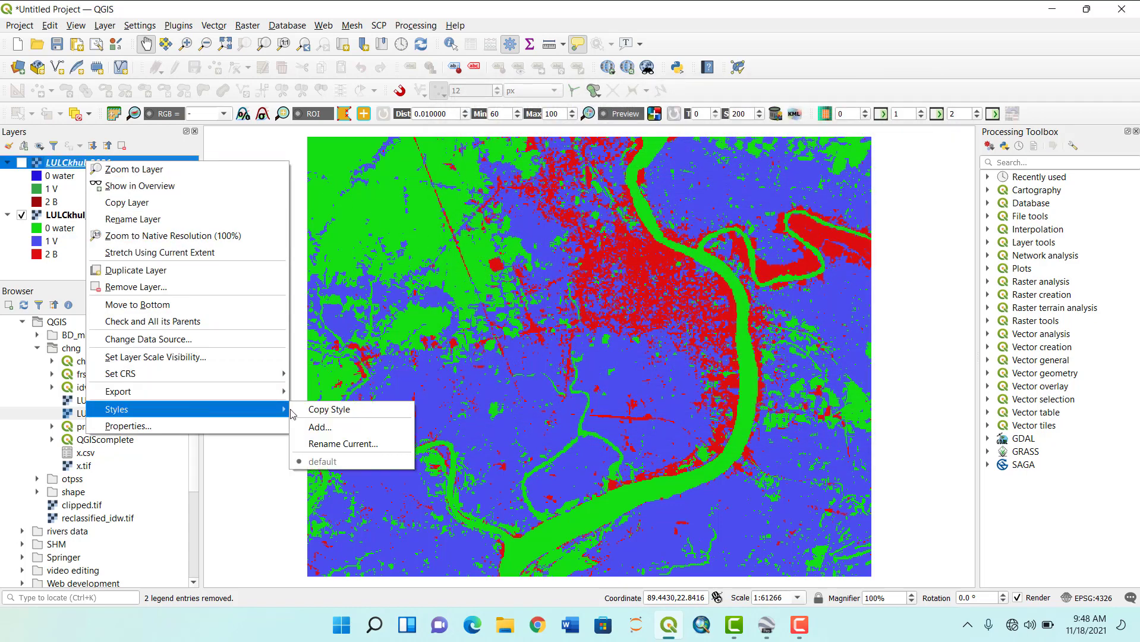
click(336, 420)
click(72, 215)
right_click(72, 213)
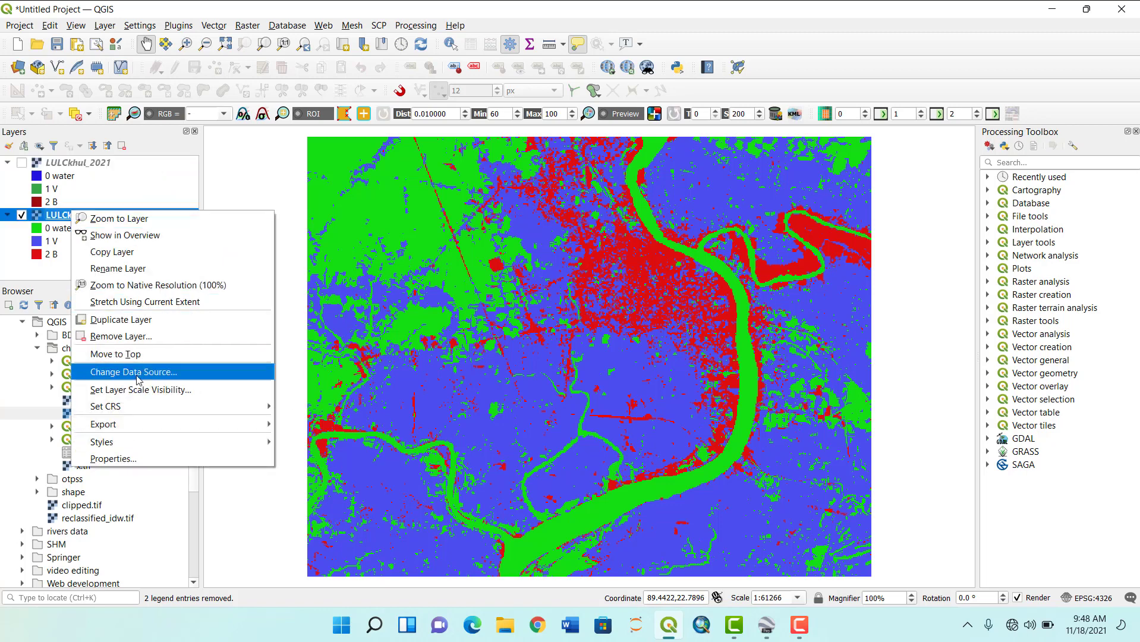
mouse_move(159, 442)
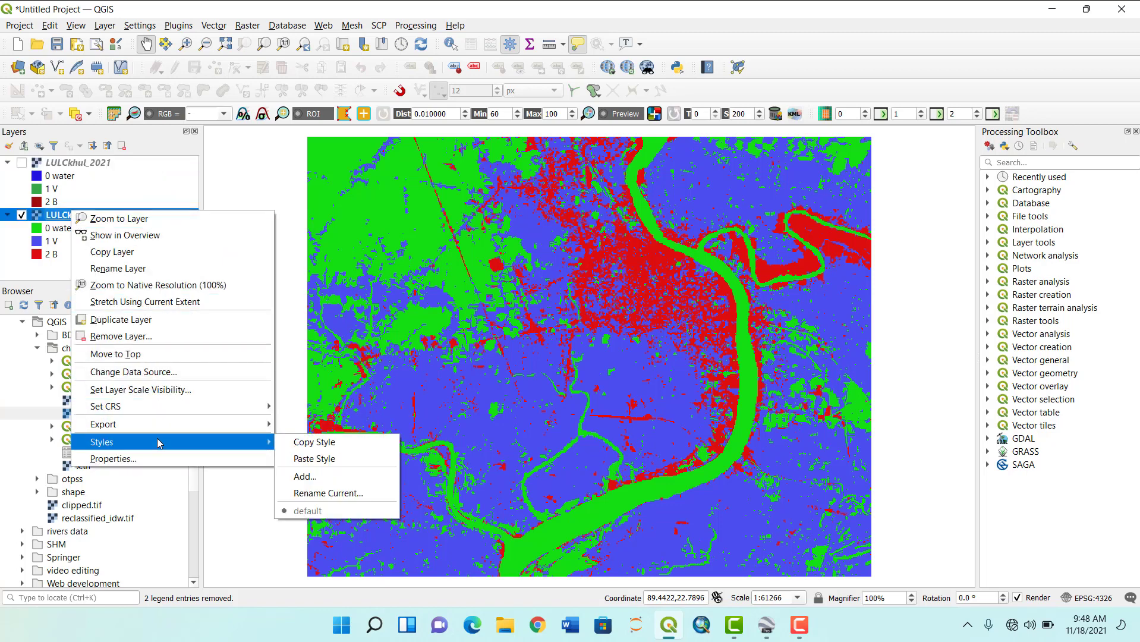
click(311, 458)
Zoom to the extent of LULCkhul_2015 and switch LULCkhul_2021 on and off to compare the two years, leaving it shown.
scroll(349, 302, down, 1)
scroll(349, 302, down, 1)
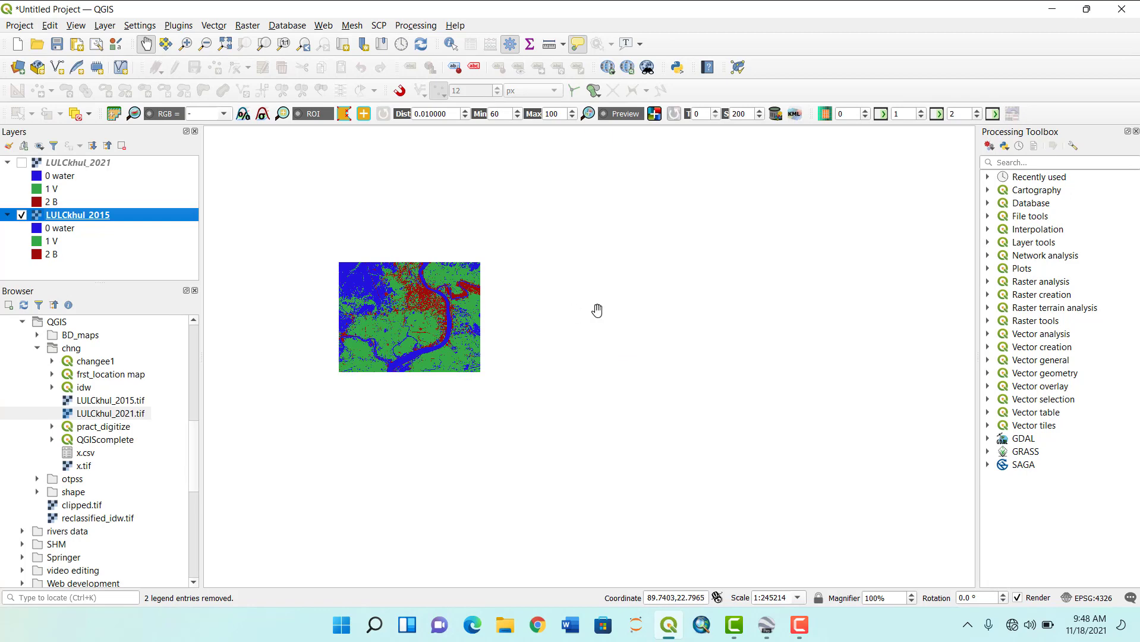
scroll(491, 259, up, 1)
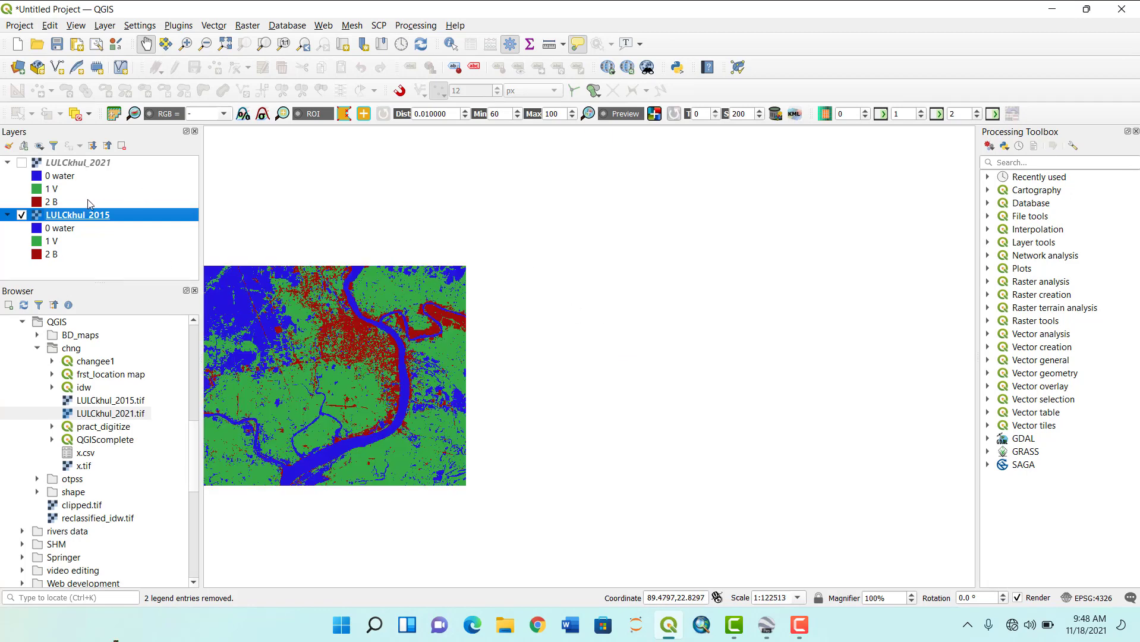
right_click(82, 215)
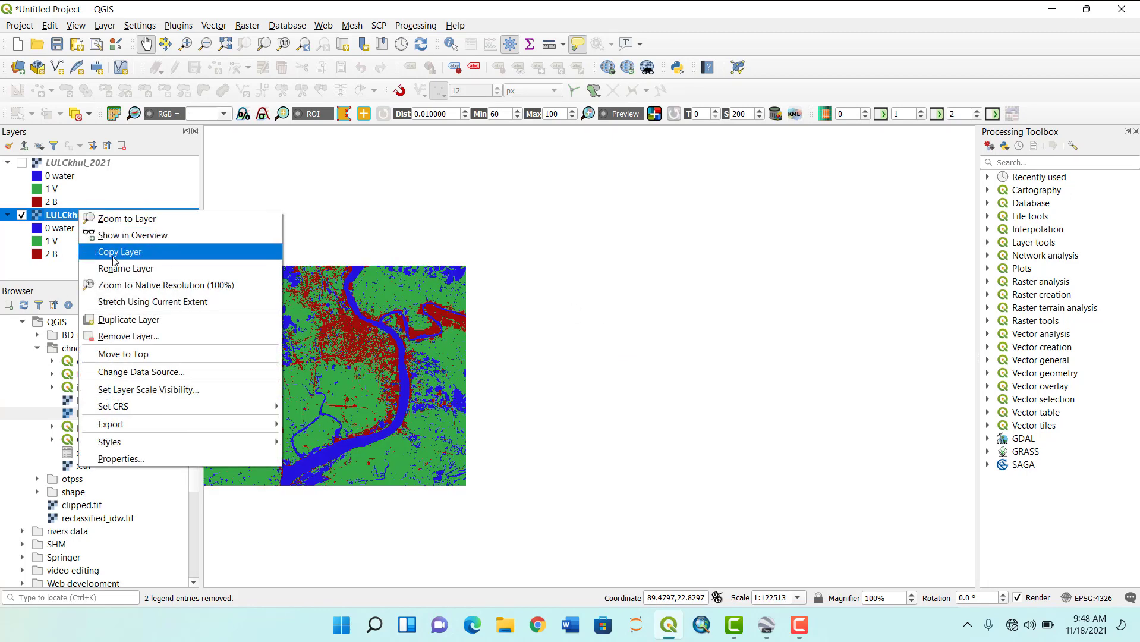
click(119, 218)
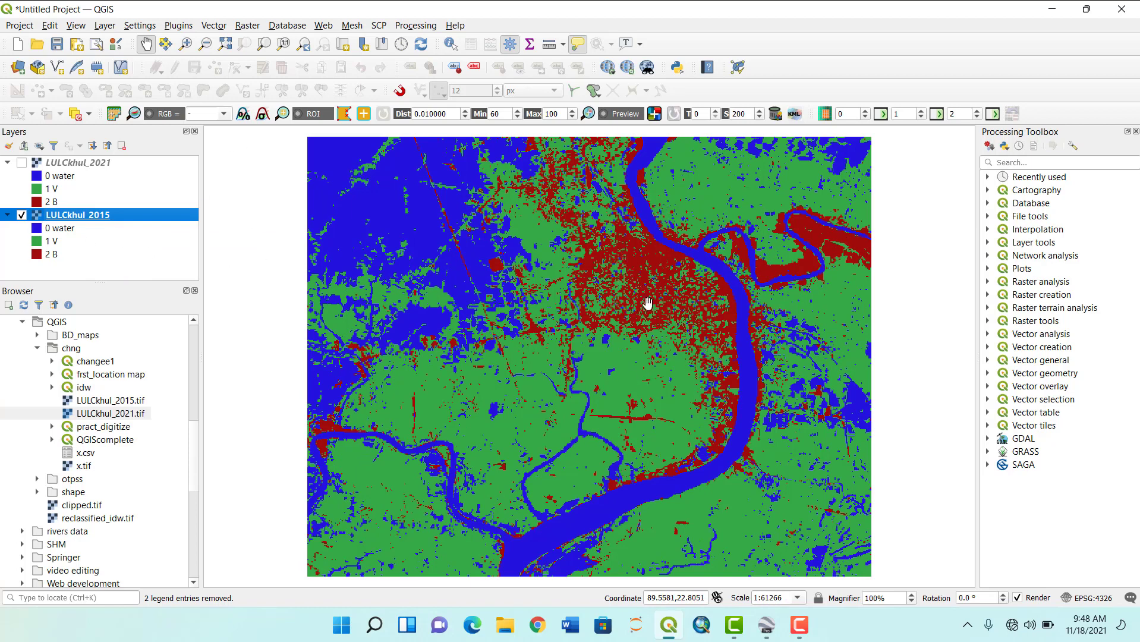
click(21, 165)
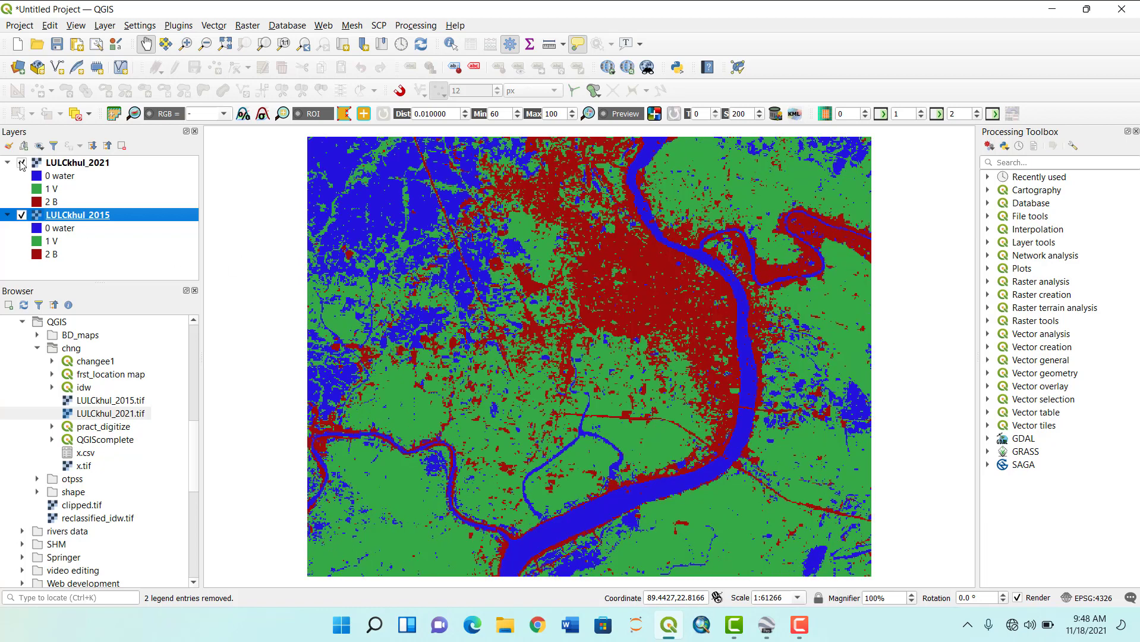
click(21, 164)
click(21, 165)
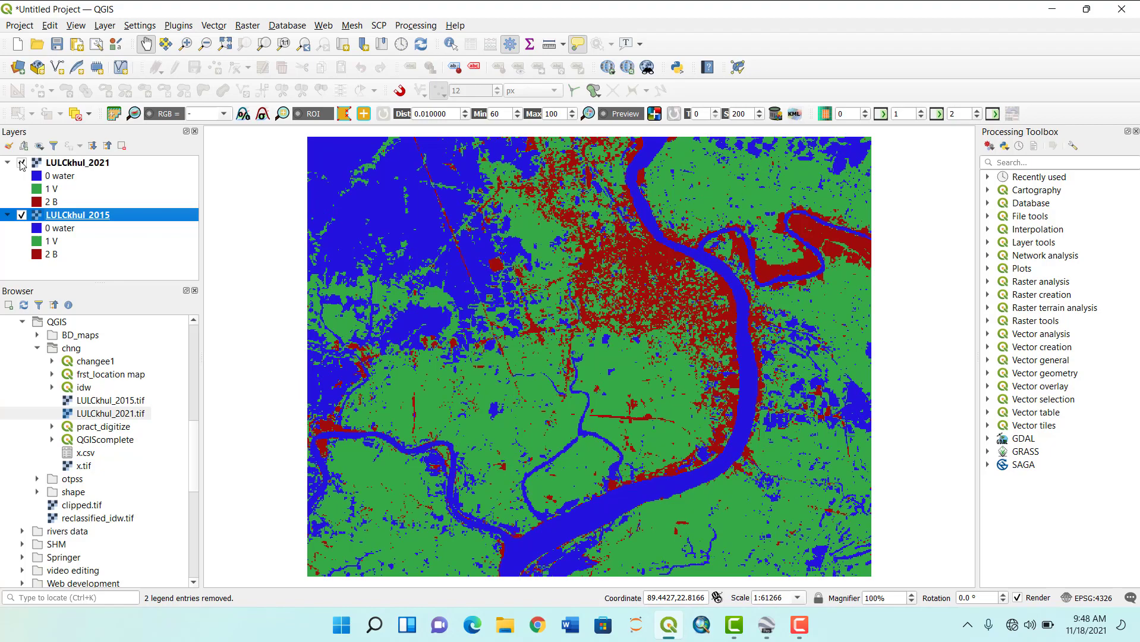
click(20, 165)
click(21, 165)
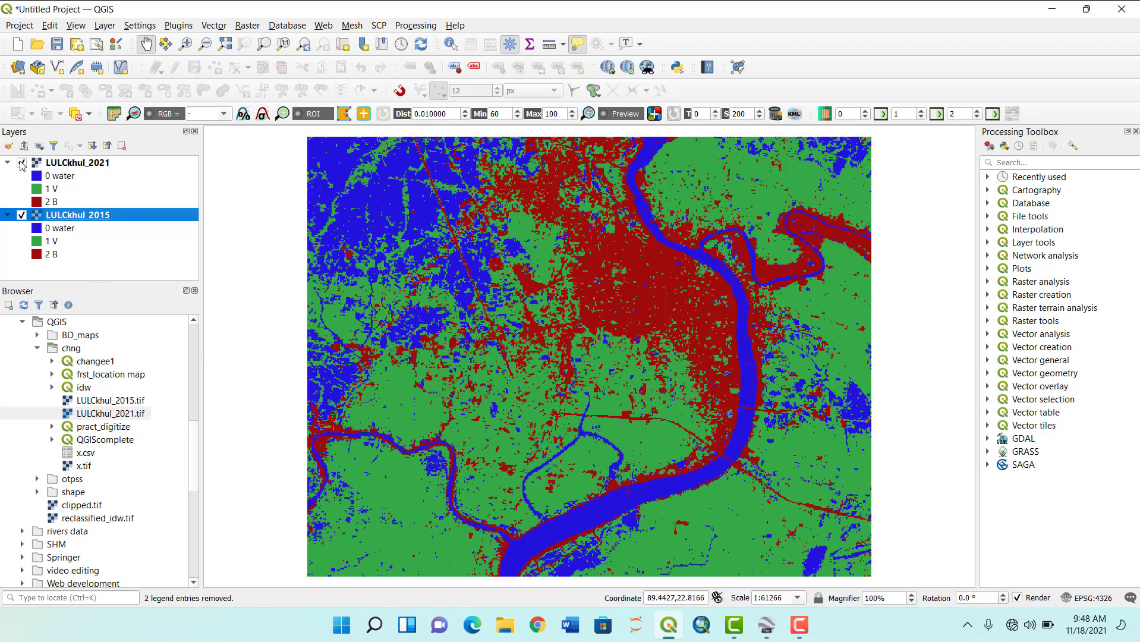
Examine the LULCkhul_2021 classes up close, including the area around the river bend.
scroll(457, 269, up, 3)
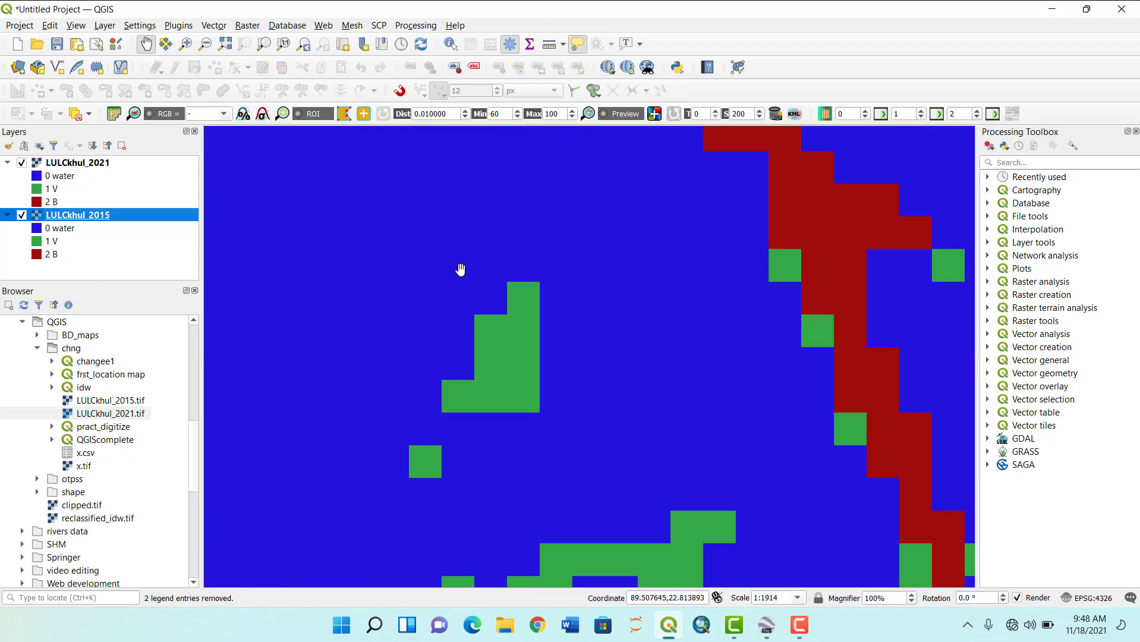
scroll(483, 248, up, 3)
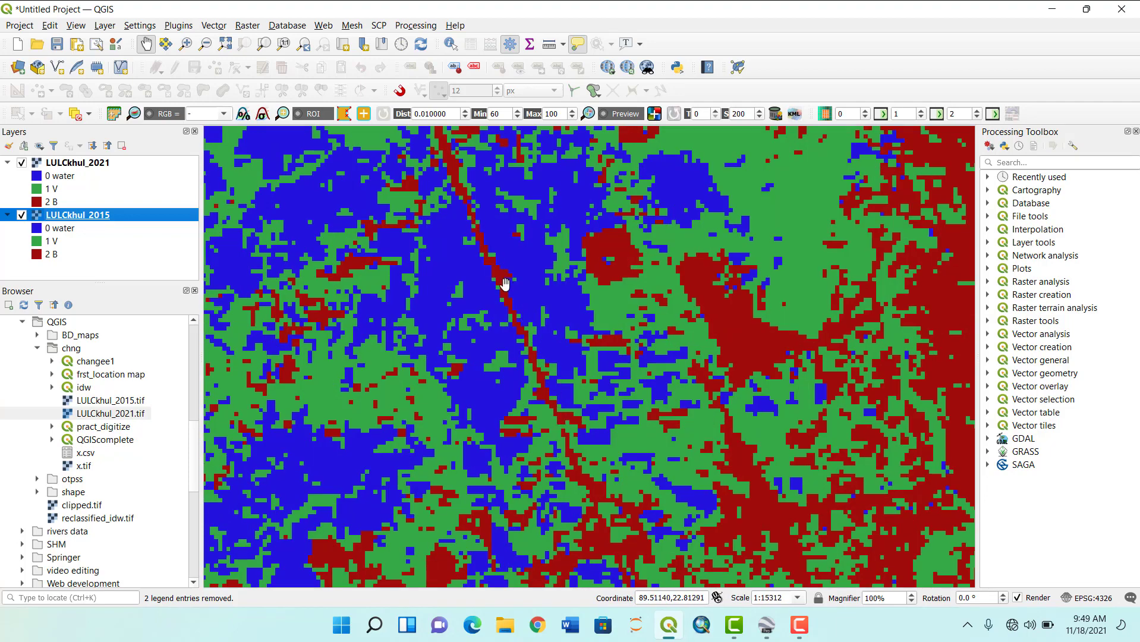
scroll(505, 294, down, 6)
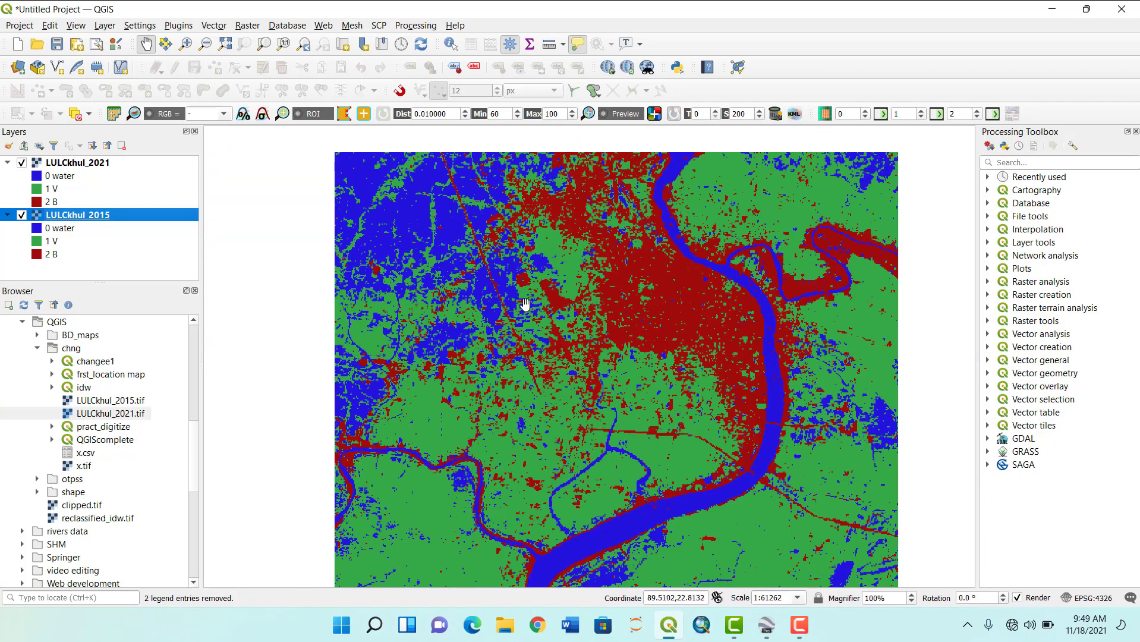
scroll(687, 432, up, 6)
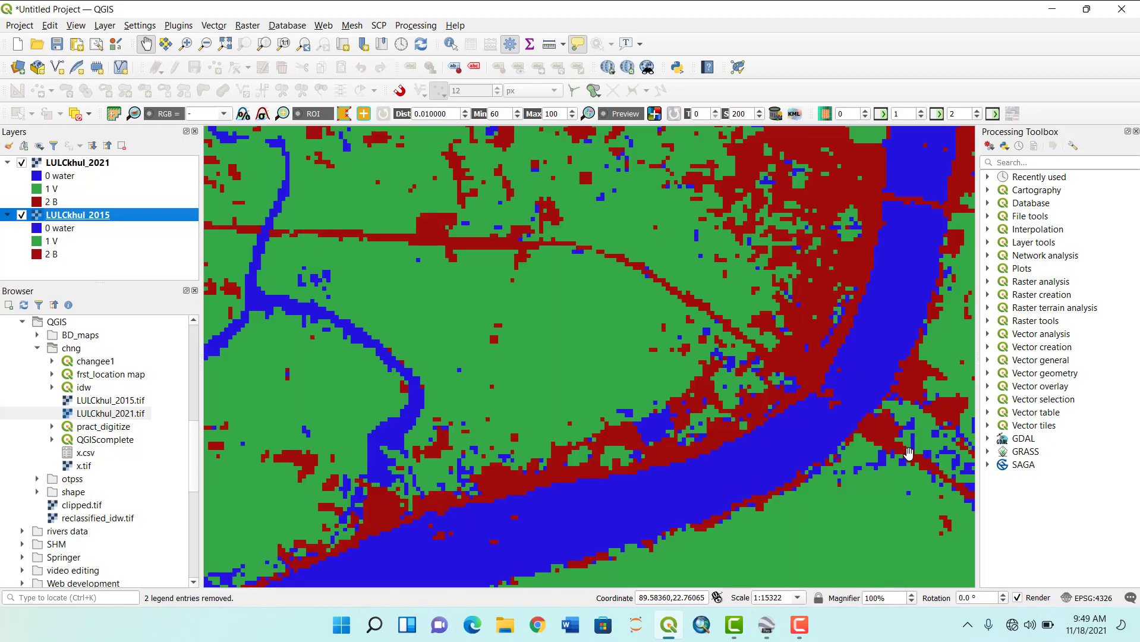
drag(843, 262, 635, 374)
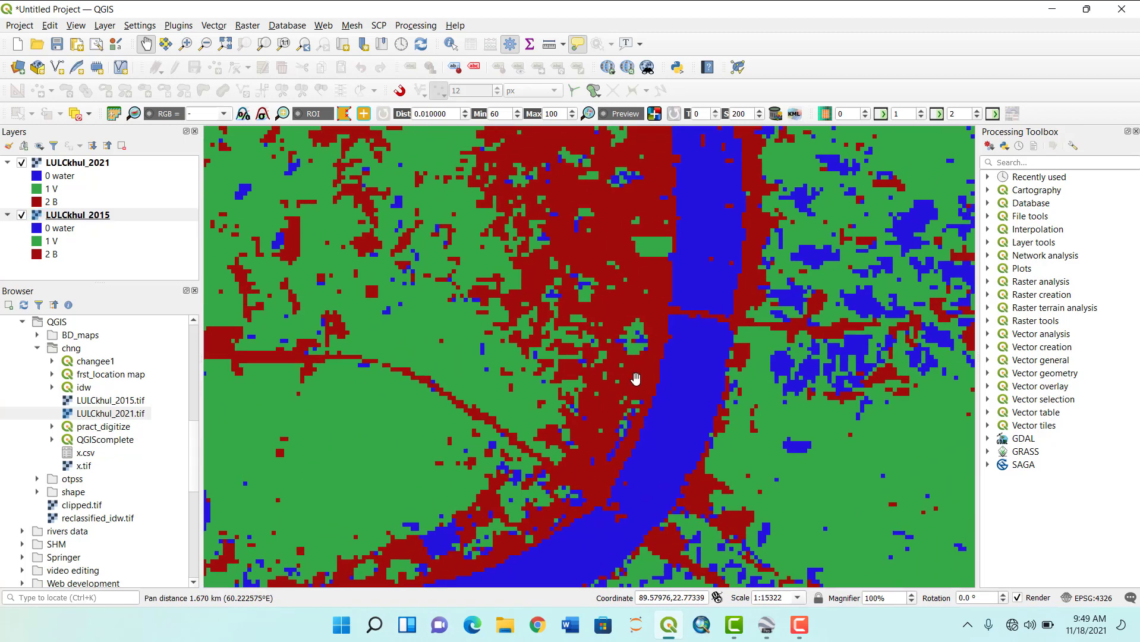
Examine the narrow B-class crossing over the river in LULCkhul_2021 up close and within its surroundings.
scroll(718, 319, up, 3)
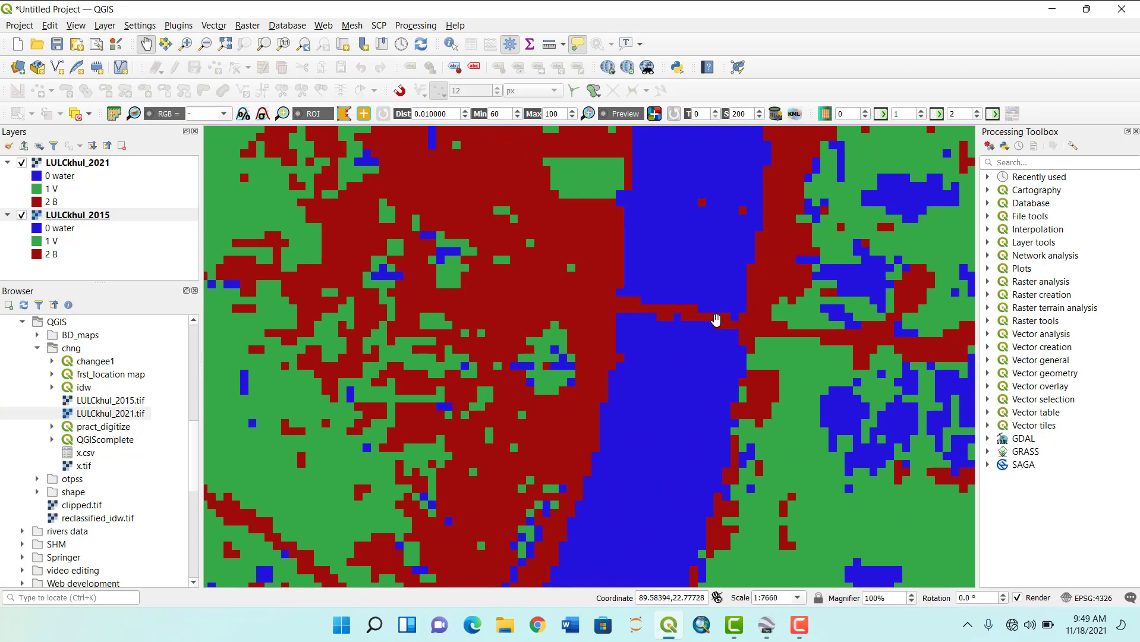
scroll(689, 337, down, 3)
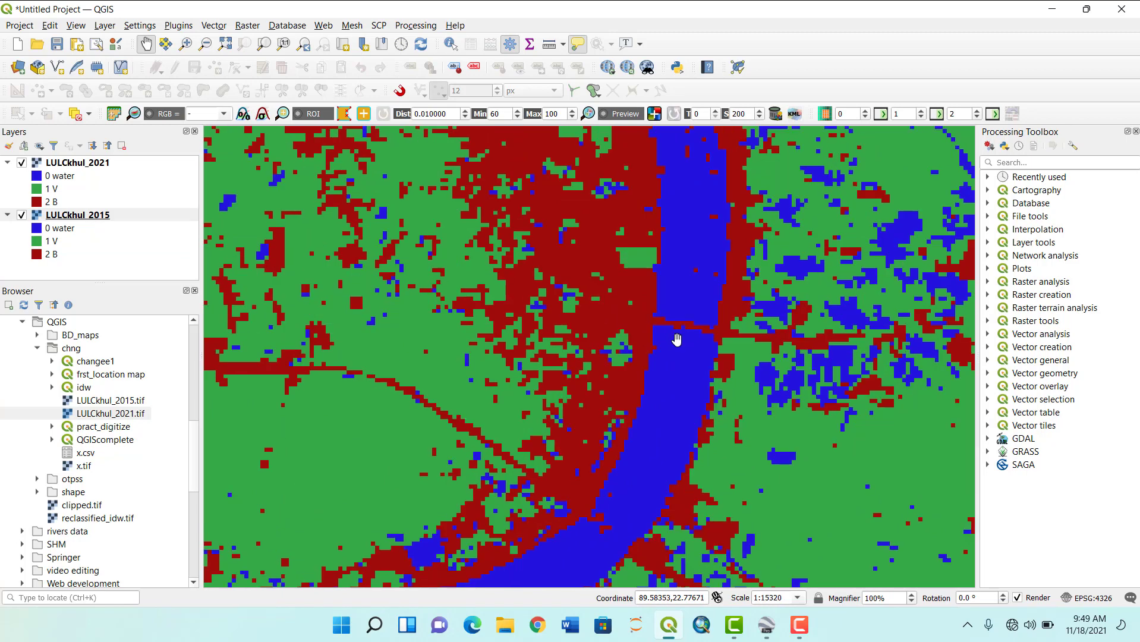
scroll(651, 335, down, 1)
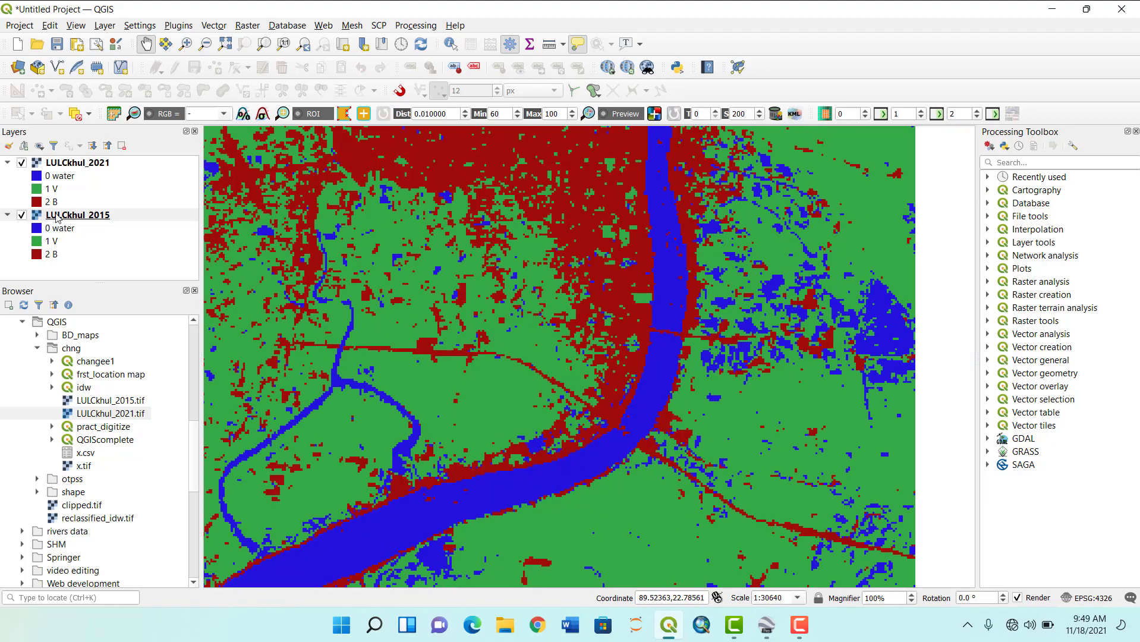
Hide LULCkhul_2021 and examine the LULCkhul_2015 classes around the large water area in the northwest.
click(22, 162)
drag(390, 213, 448, 428)
scroll(499, 438, up, 2)
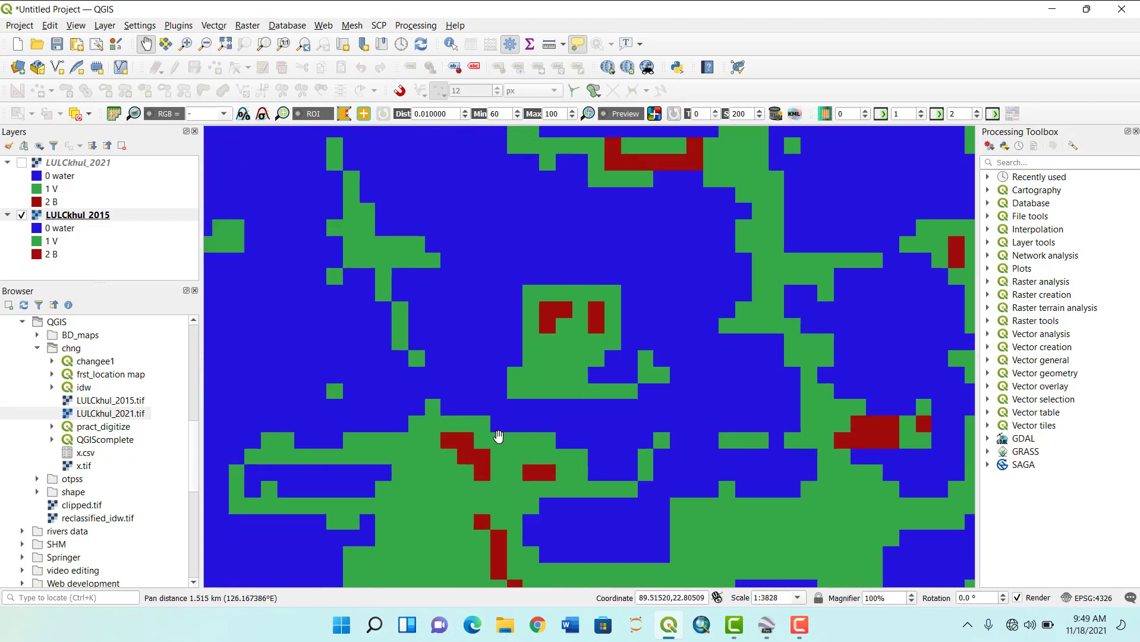
scroll(433, 359, down, 1)
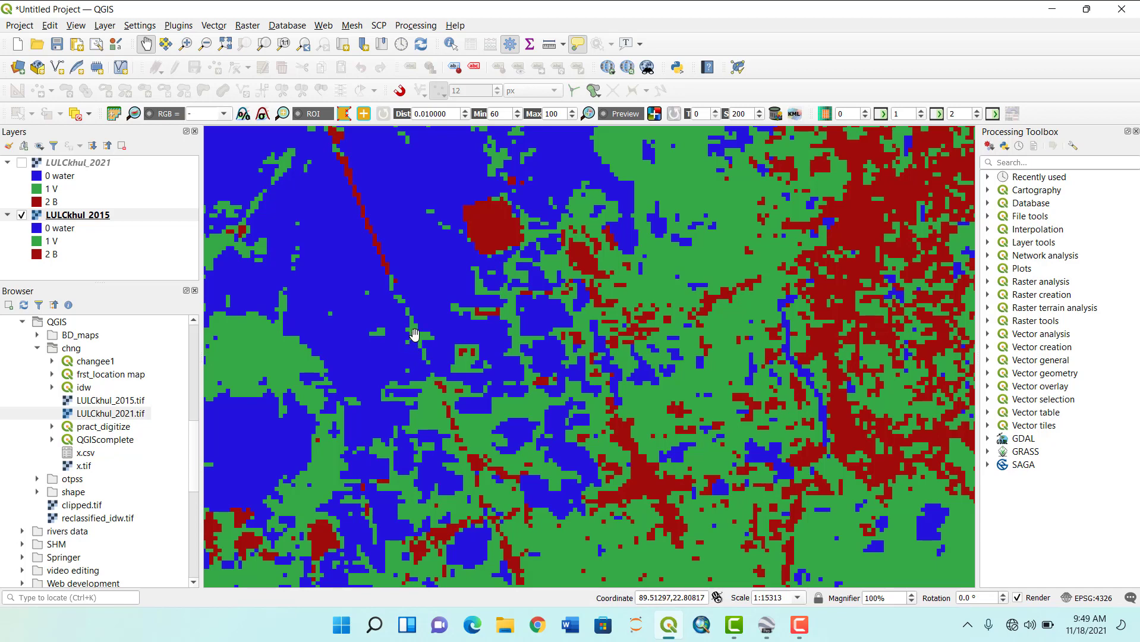
scroll(414, 334, up, 1)
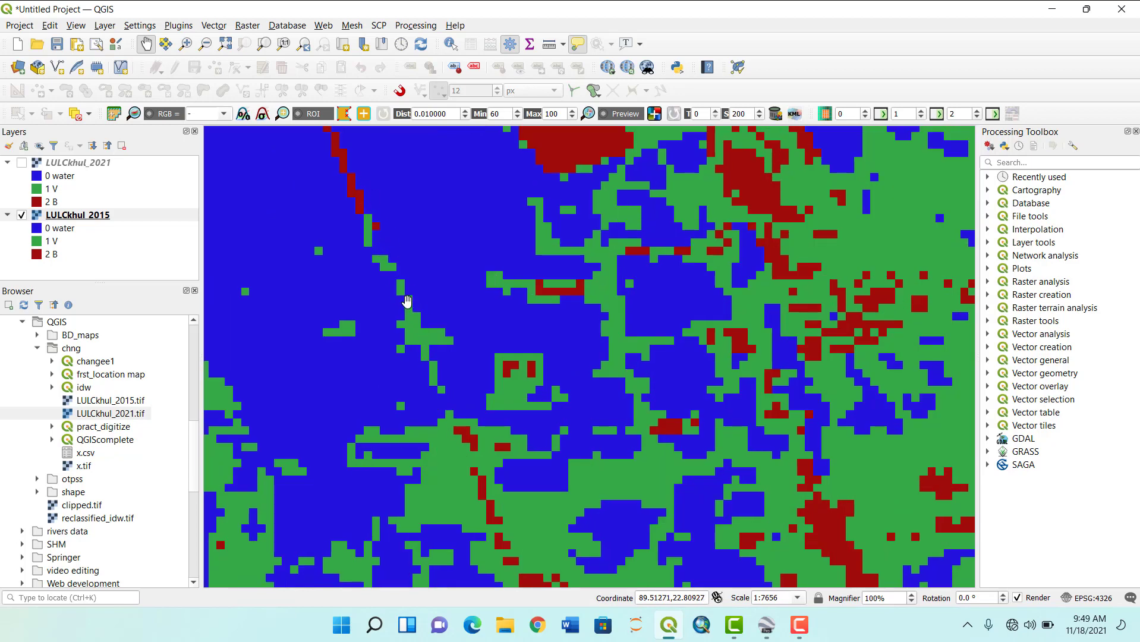
scroll(410, 297, down, 2)
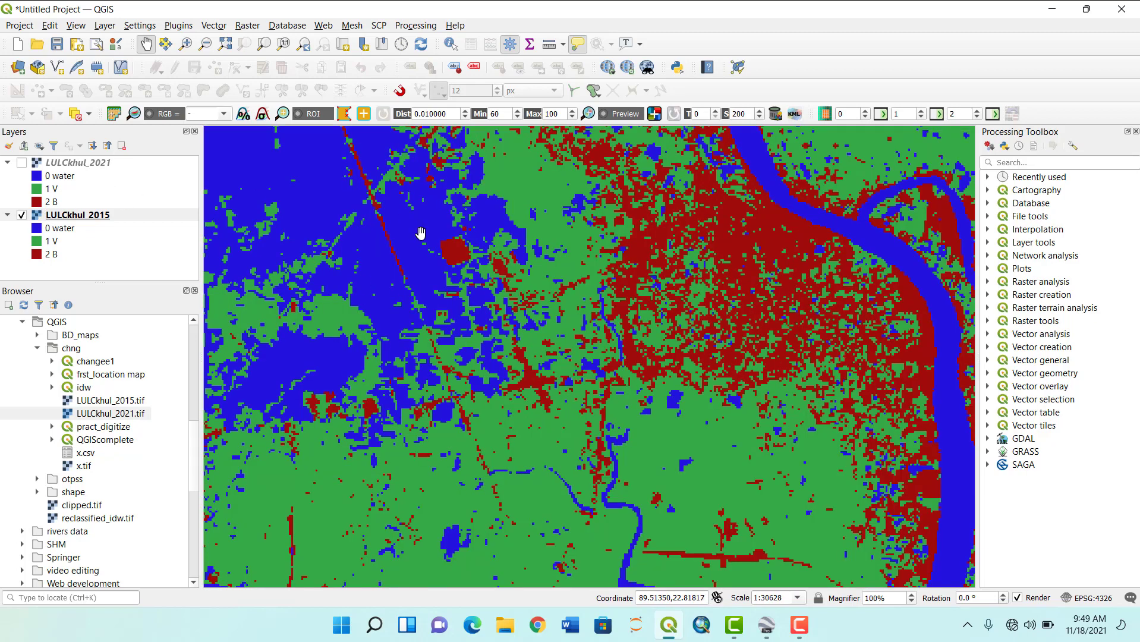
scroll(420, 232, down, 2)
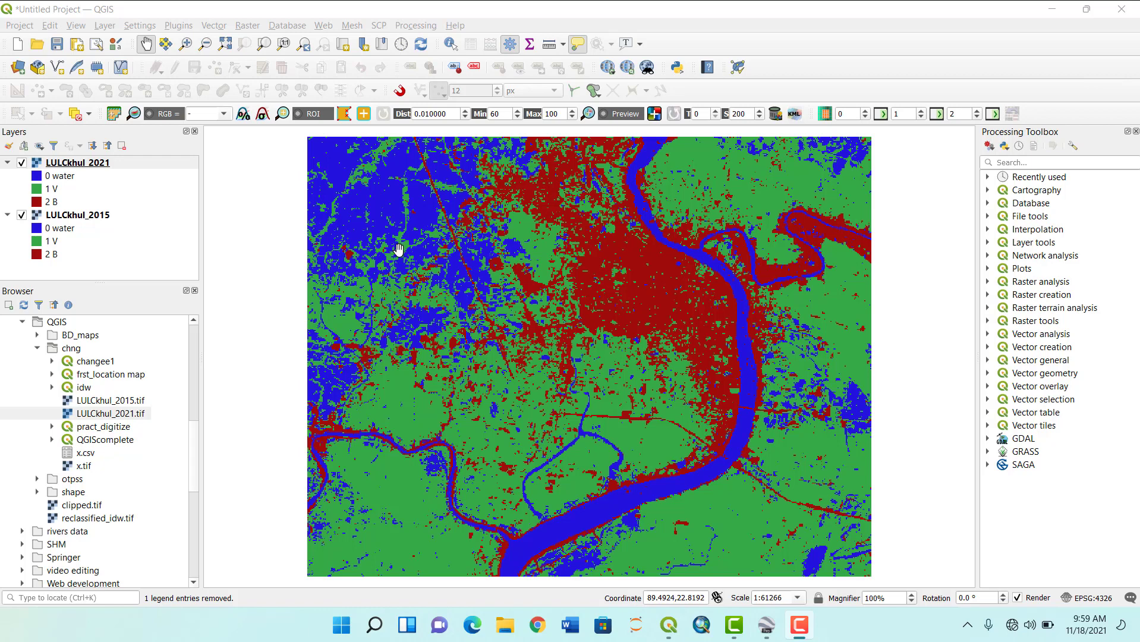
Check the coordinate reference system of LULCkhul_2021 in its layer information and close the properties.
right_click(83, 164)
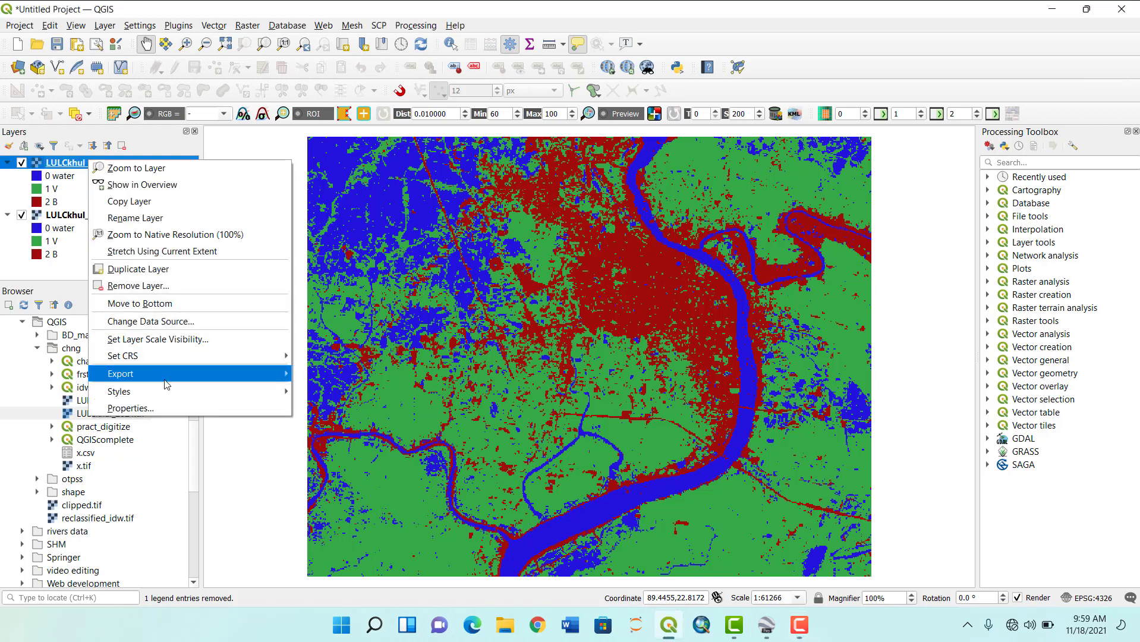
click(333, 371)
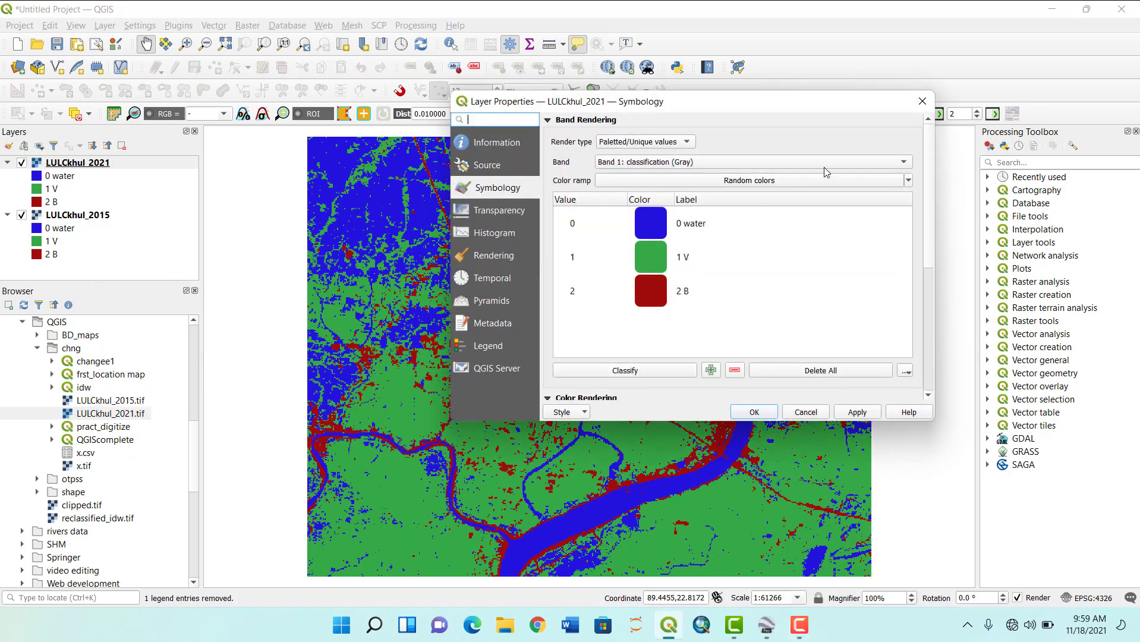
drag(816, 109, 835, 45)
click(503, 81)
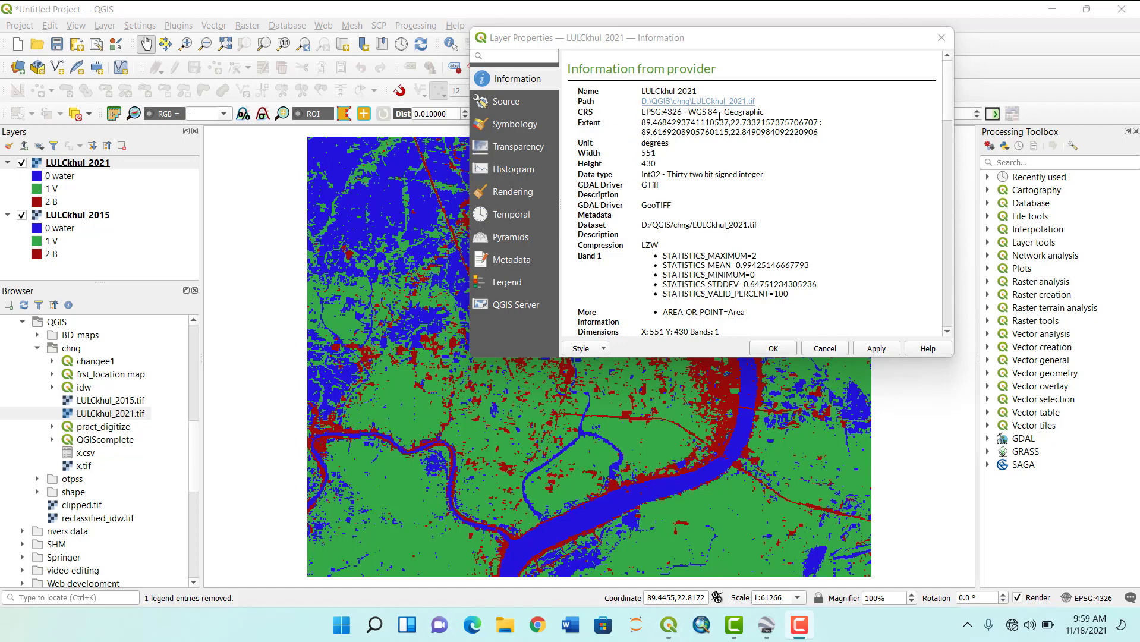
click(941, 37)
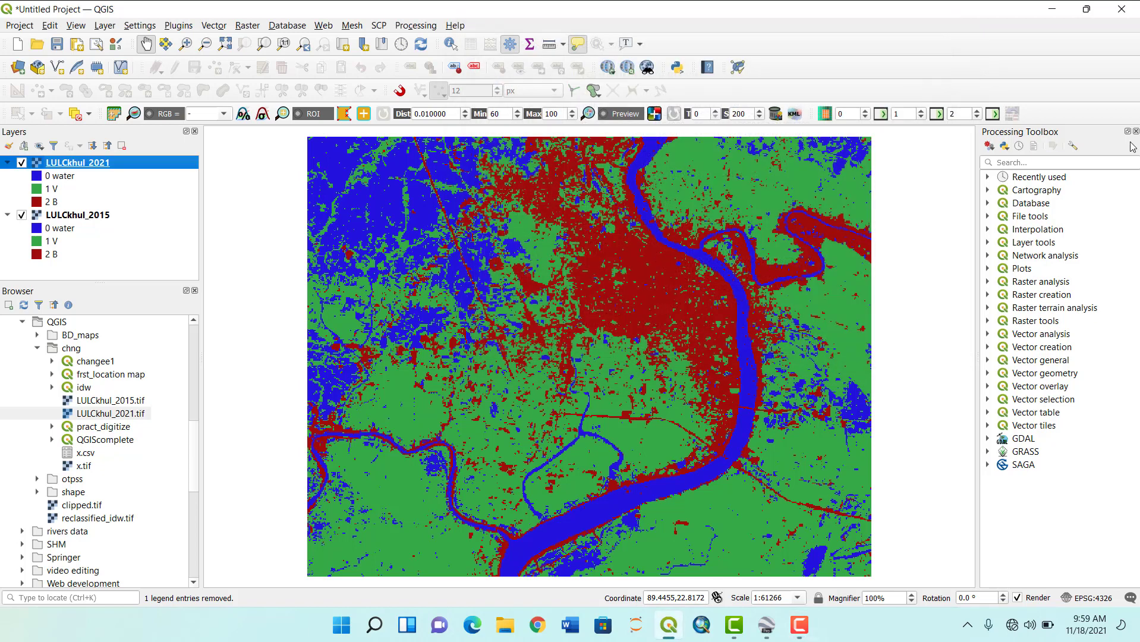
Search the processing tools for "reprojec".
click(1040, 163)
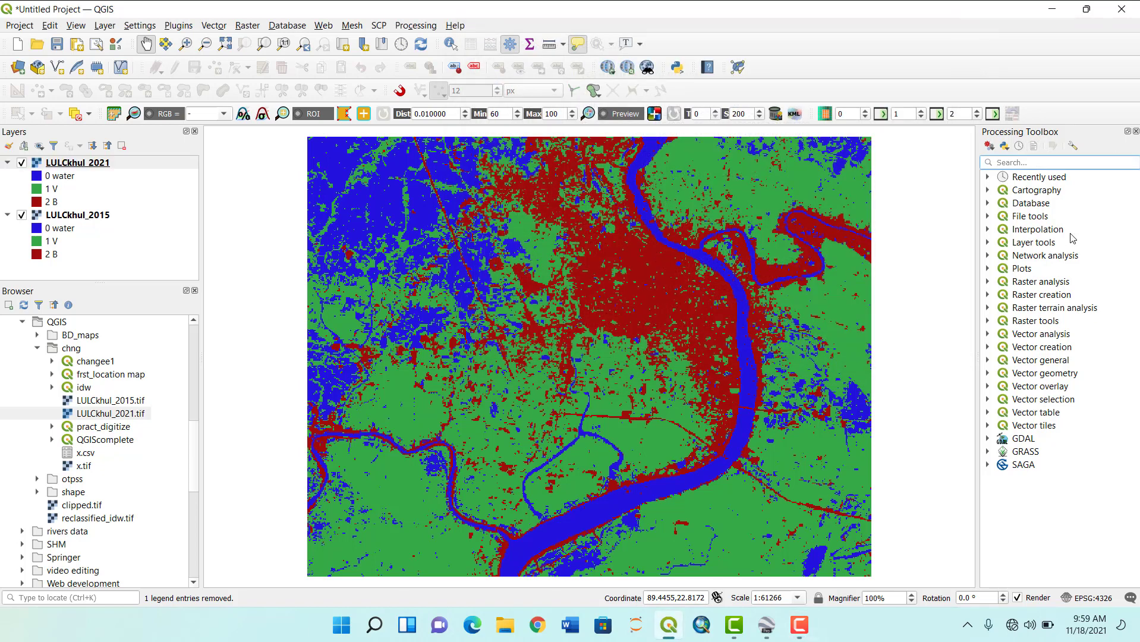
text(reprojr)
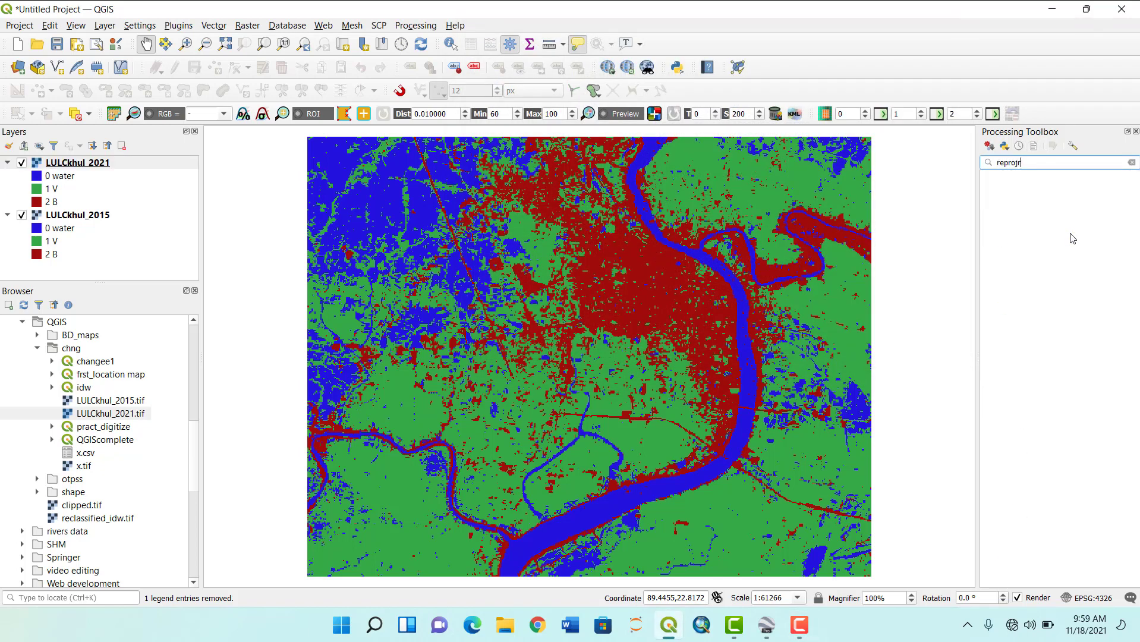
key(BackSpace)
text(ec)
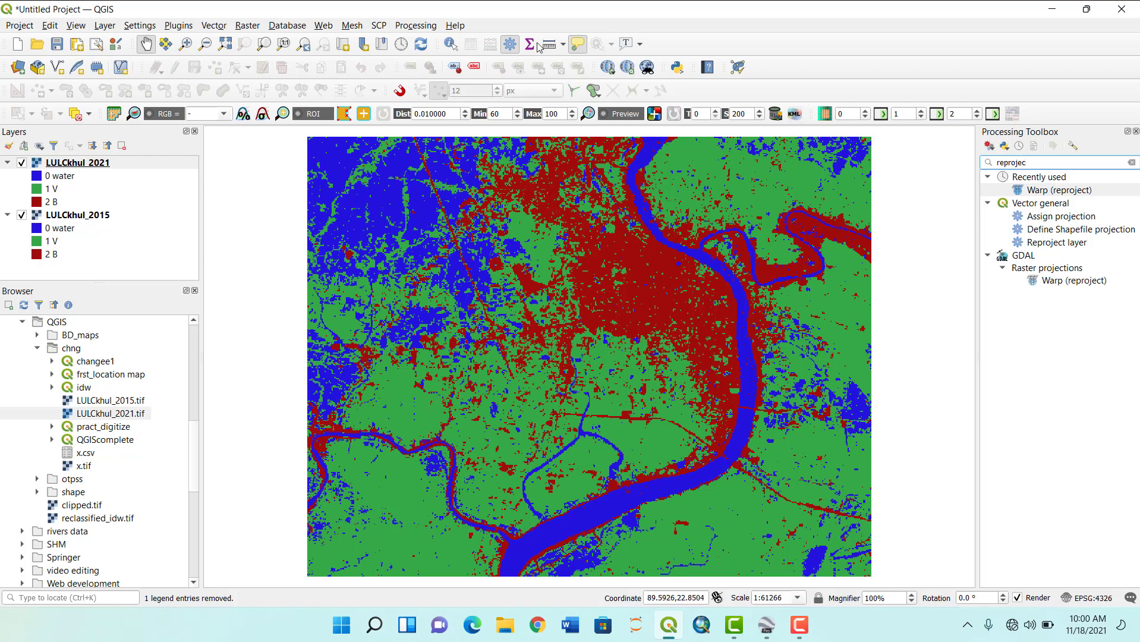
Set up Warp (Reproject) for LULCkhul_2021 with source CRS EPSG:4326 - WGS 84 and target CRS EPSG:32645 - WGS 84 / UTM zone 45N.
click(259, 27)
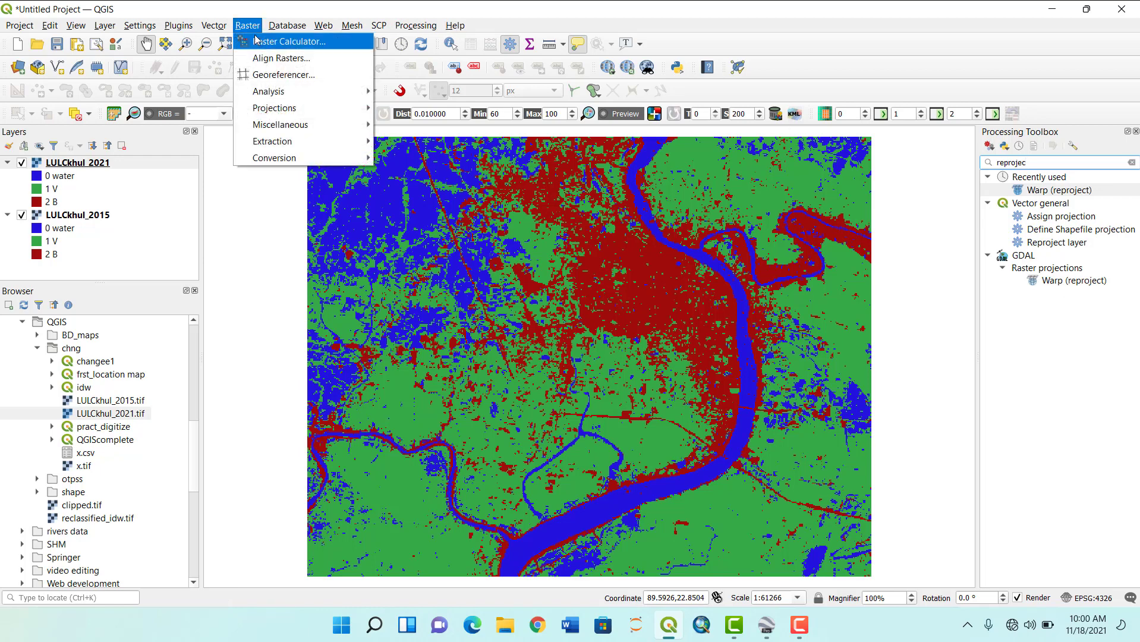
mouse_move(313, 110)
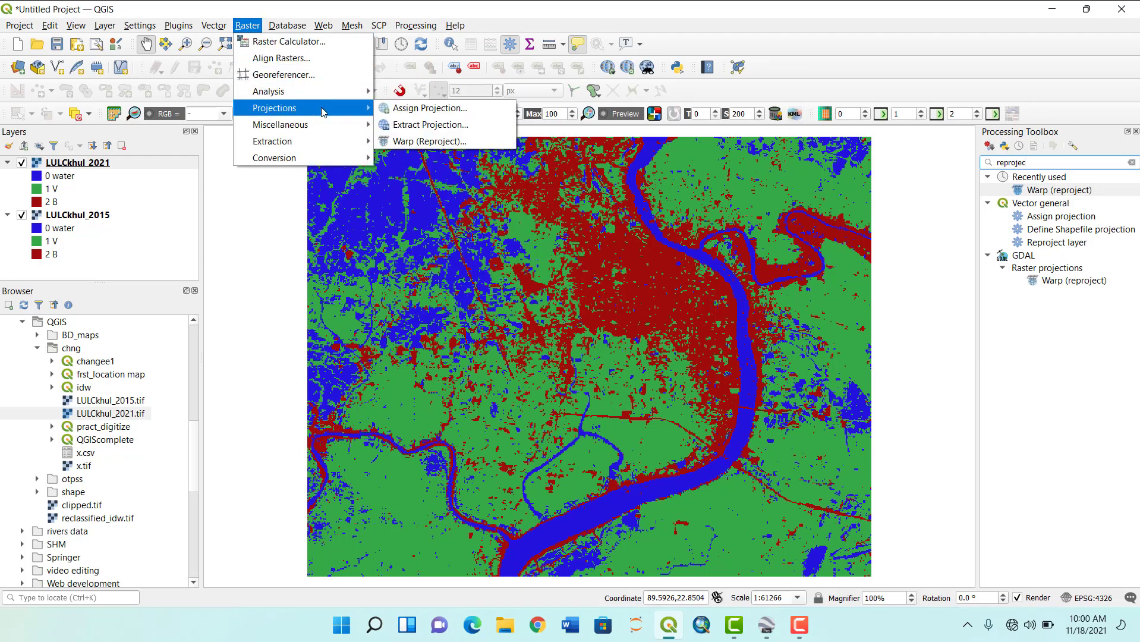
click(454, 142)
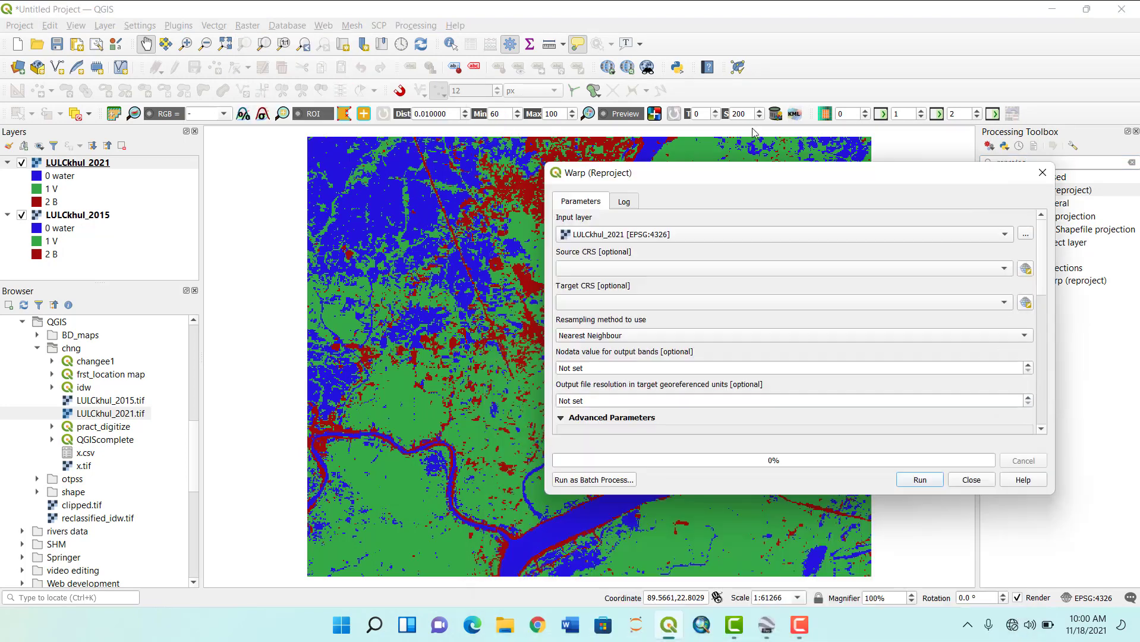
drag(780, 179, 741, 28)
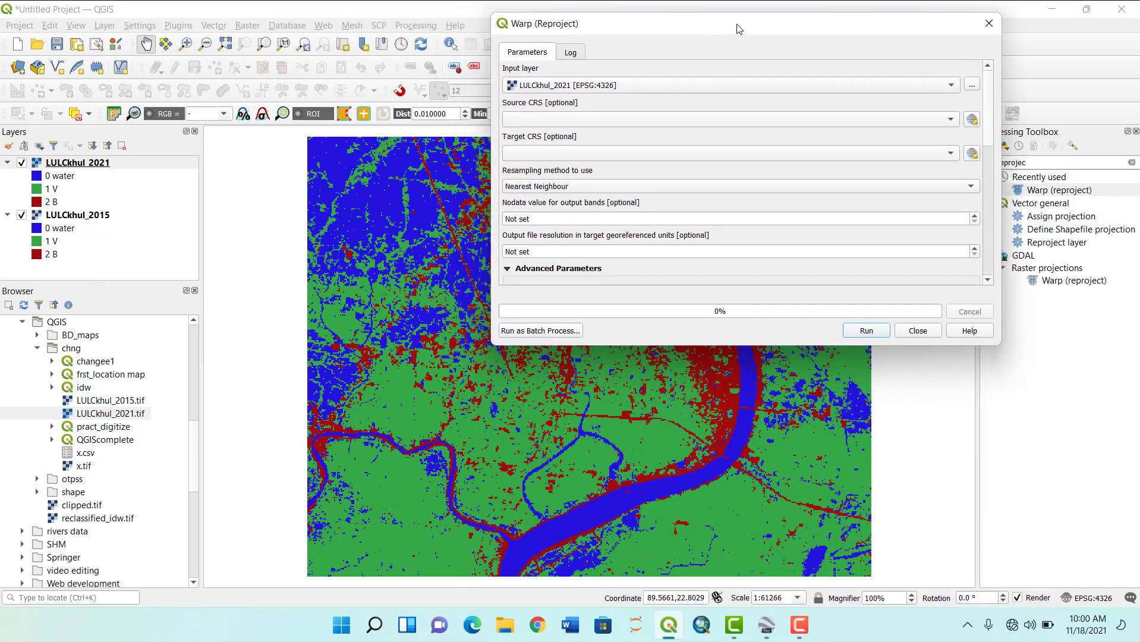
click(612, 86)
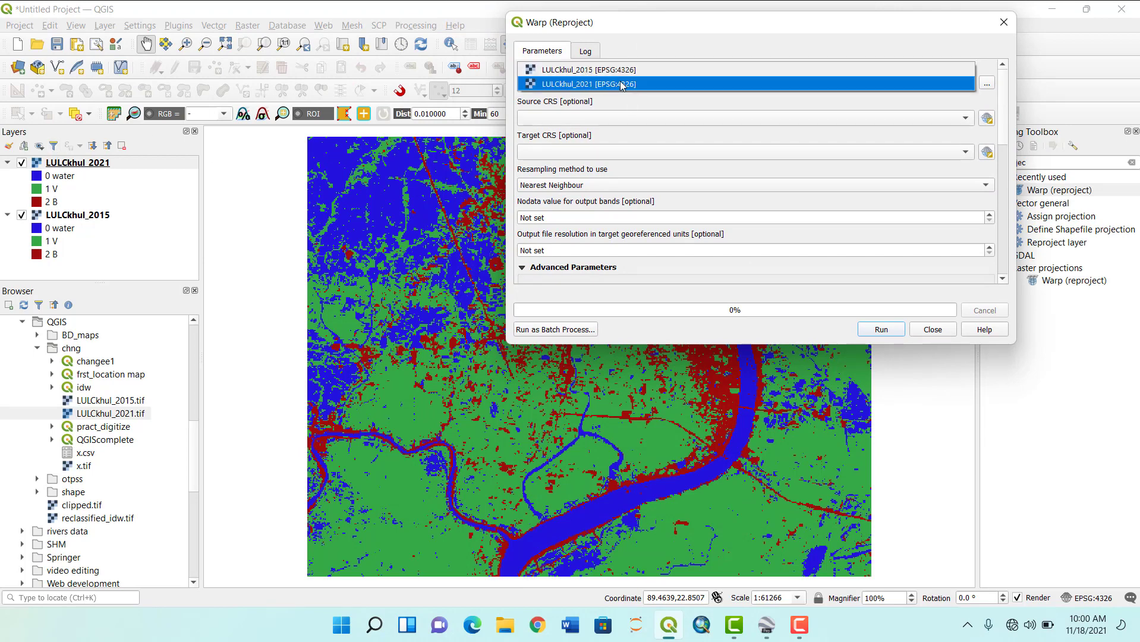
click(621, 85)
click(589, 124)
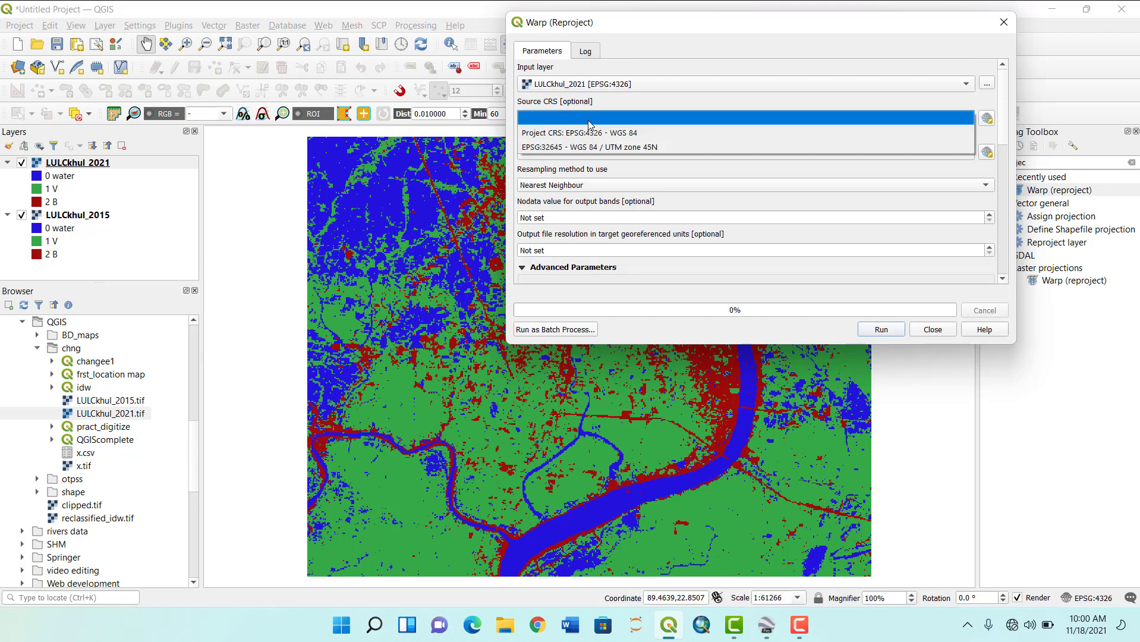
click(595, 132)
click(605, 152)
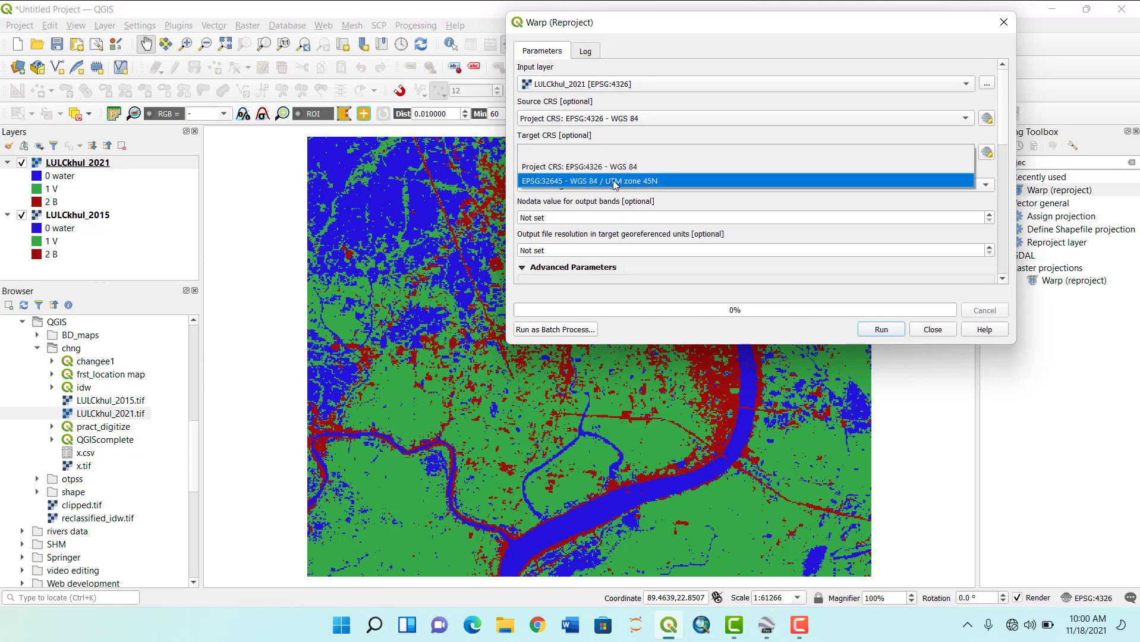
click(615, 181)
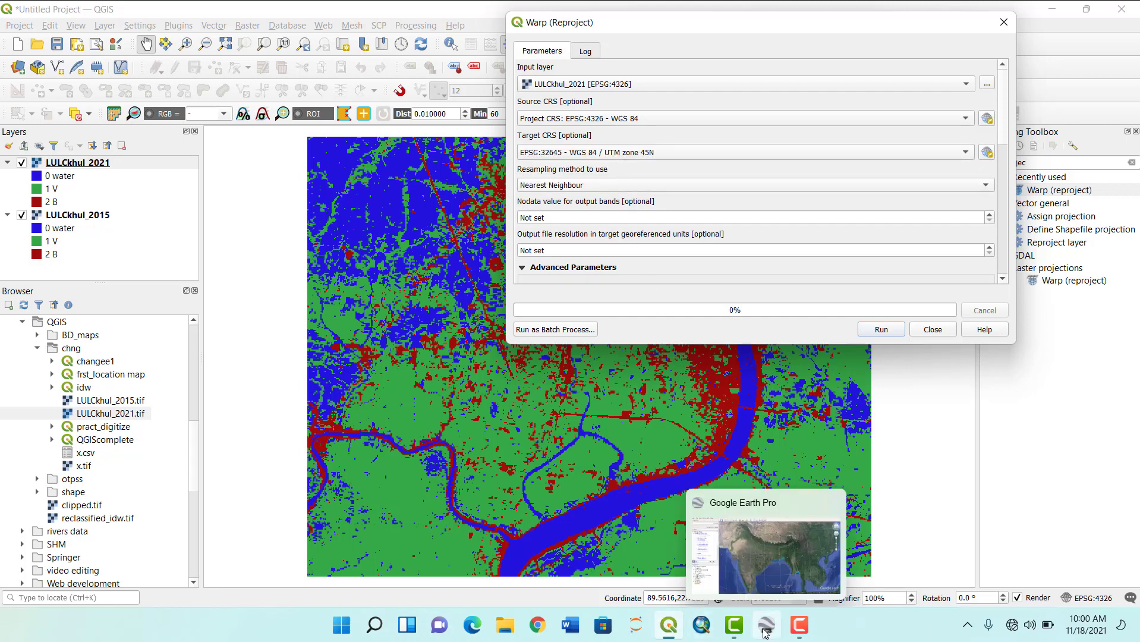
Switch to Google Earth Pro and check in the 3D View options that coordinates are shown as Universal Transverse Mercator.
click(668, 635)
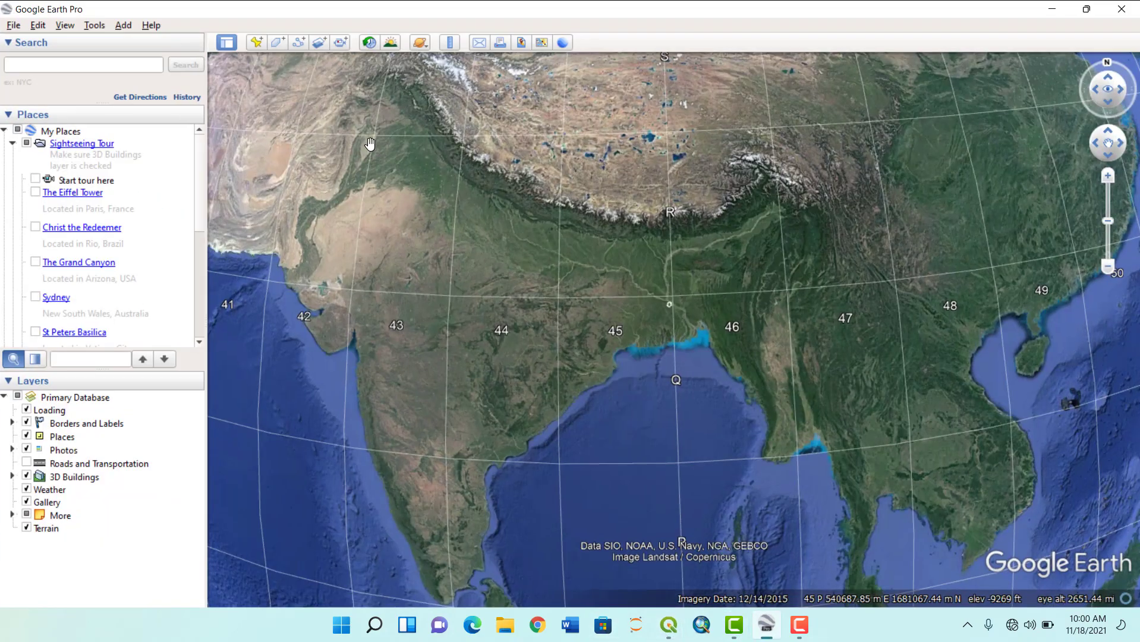
click(767, 626)
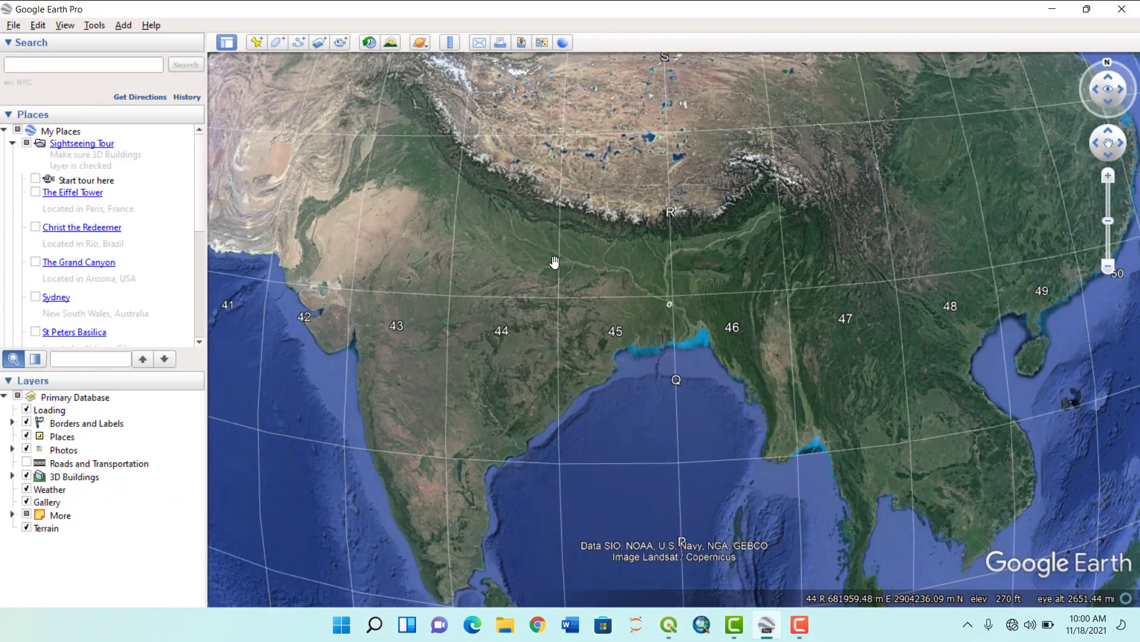
click(96, 26)
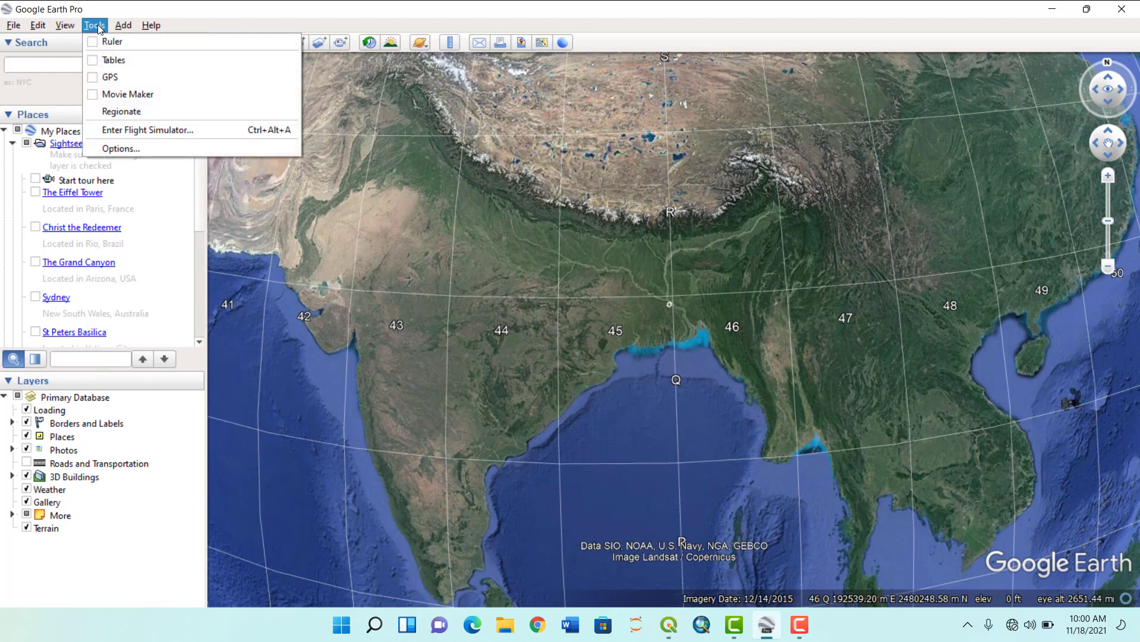
click(148, 148)
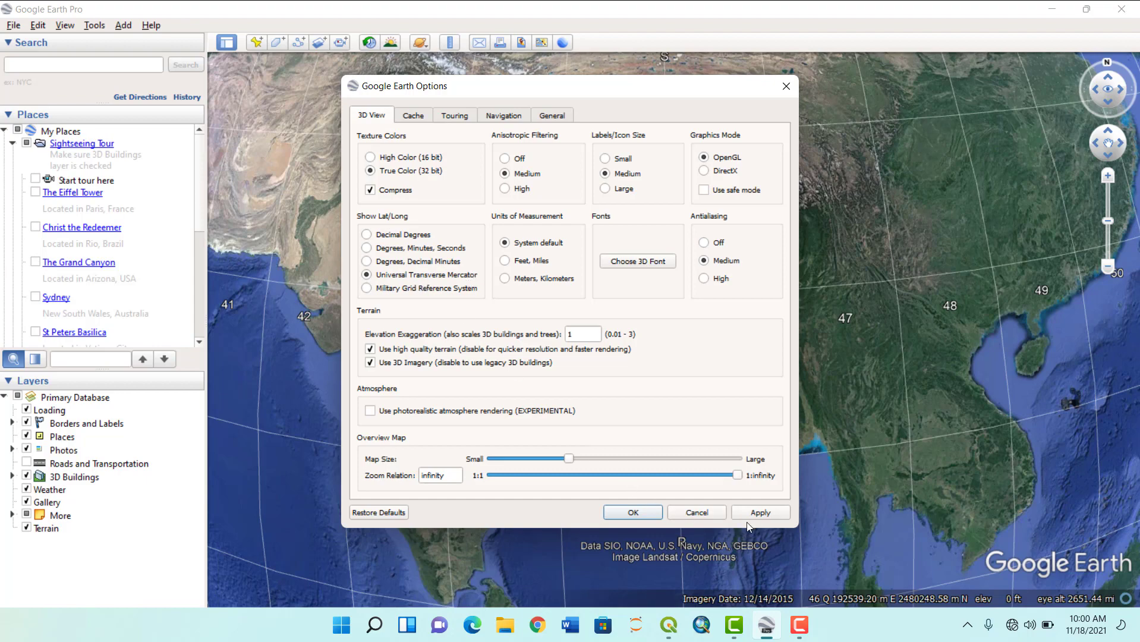
click(633, 512)
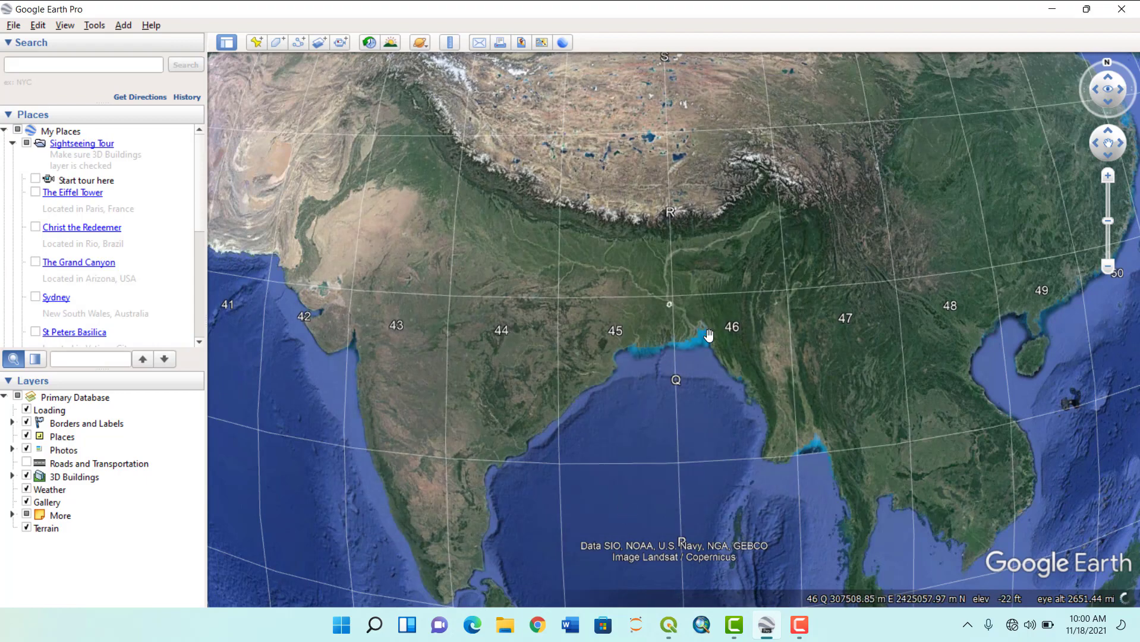
Examine UTM zones 45 and 46 around the northern Bay of Bengal coast and across the globe, and return to QGIS.
scroll(604, 331, down, 3)
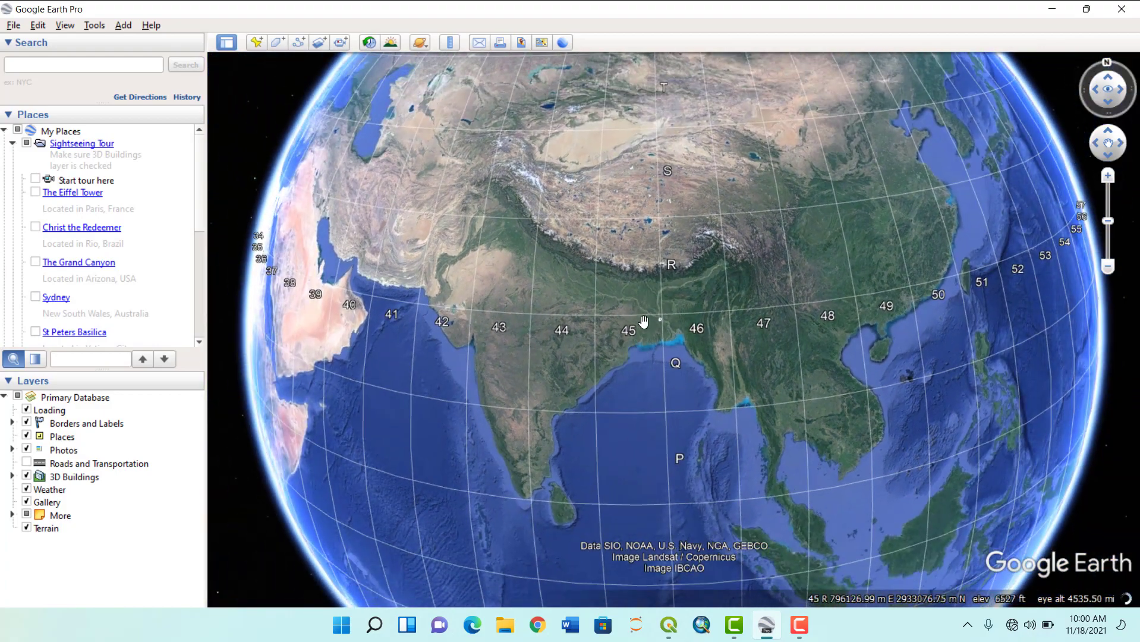
scroll(697, 324, up, 1)
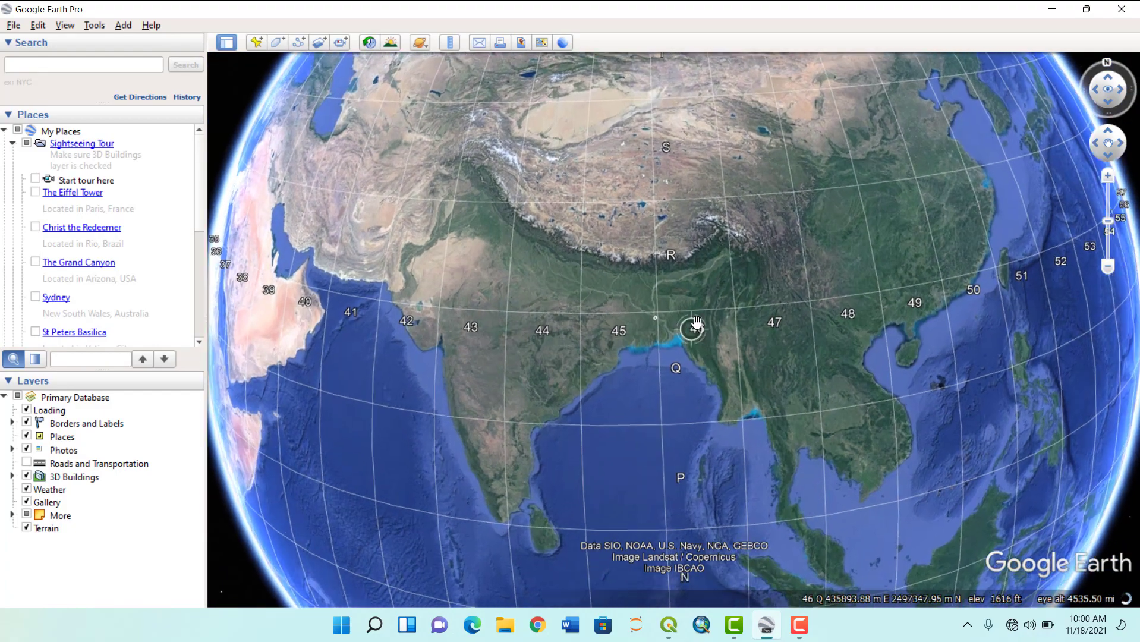
scroll(697, 324, up, 3)
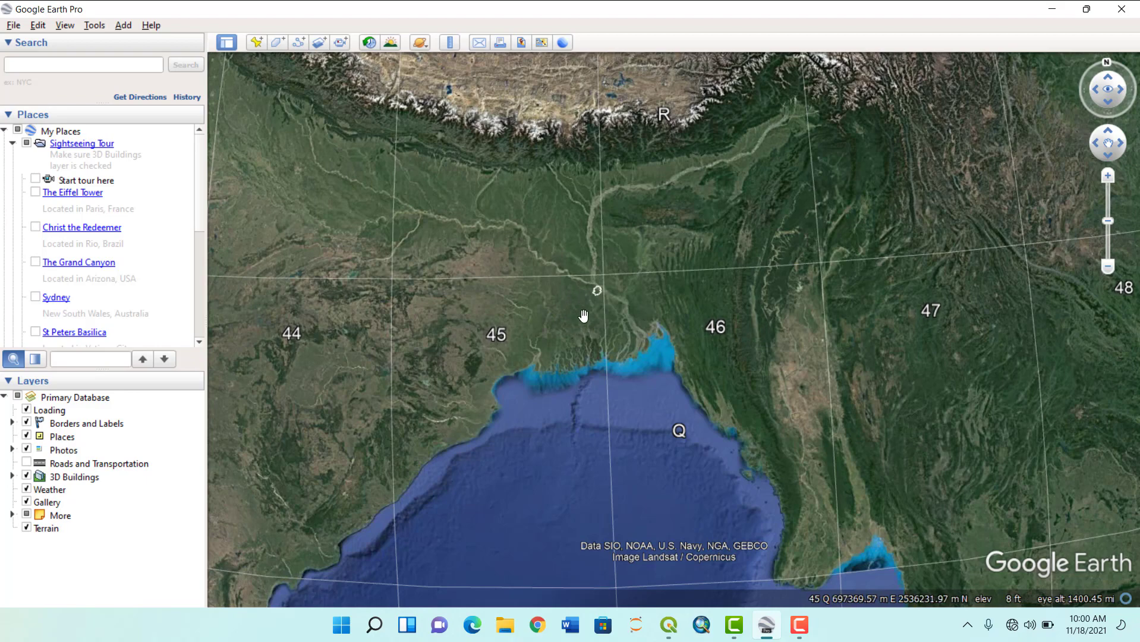
scroll(571, 317, down, 1)
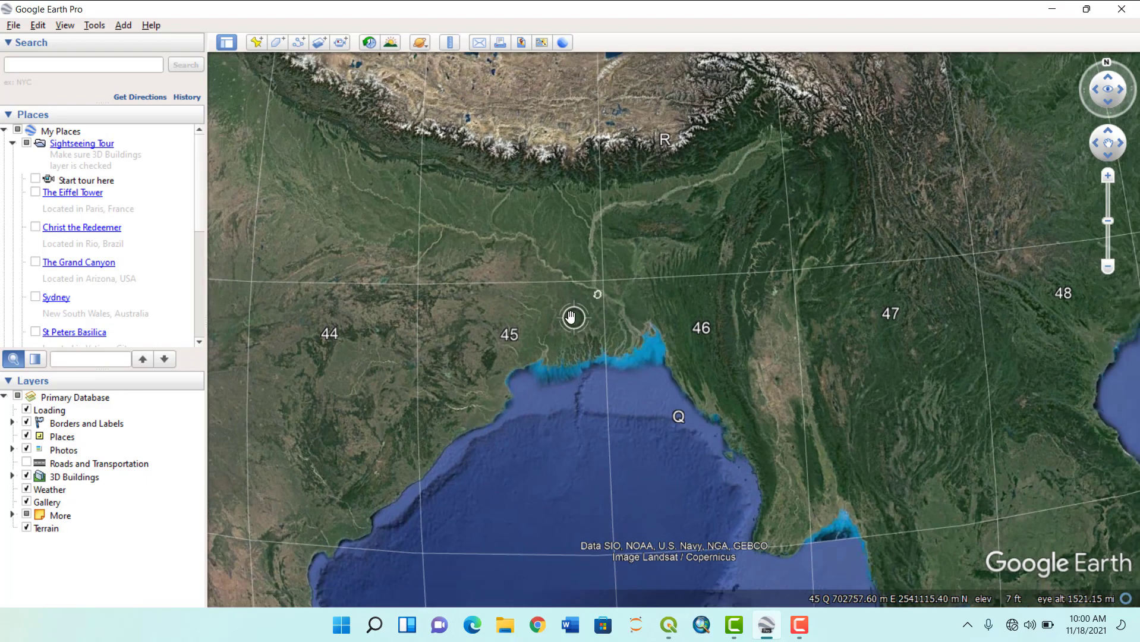
scroll(568, 323, down, 2)
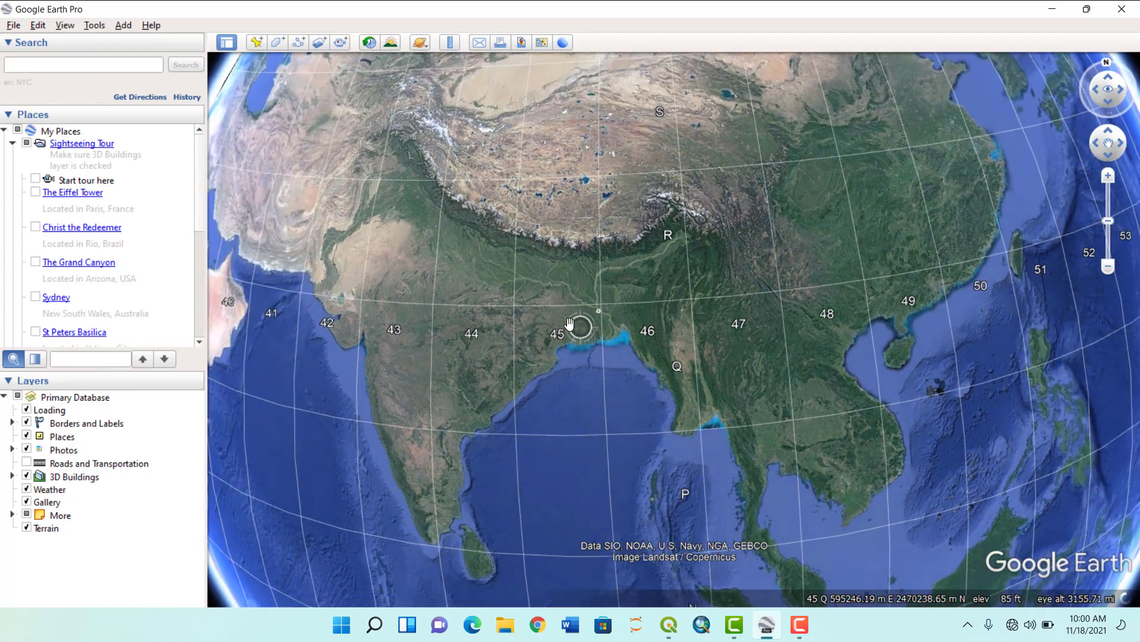
scroll(568, 324, down, 3)
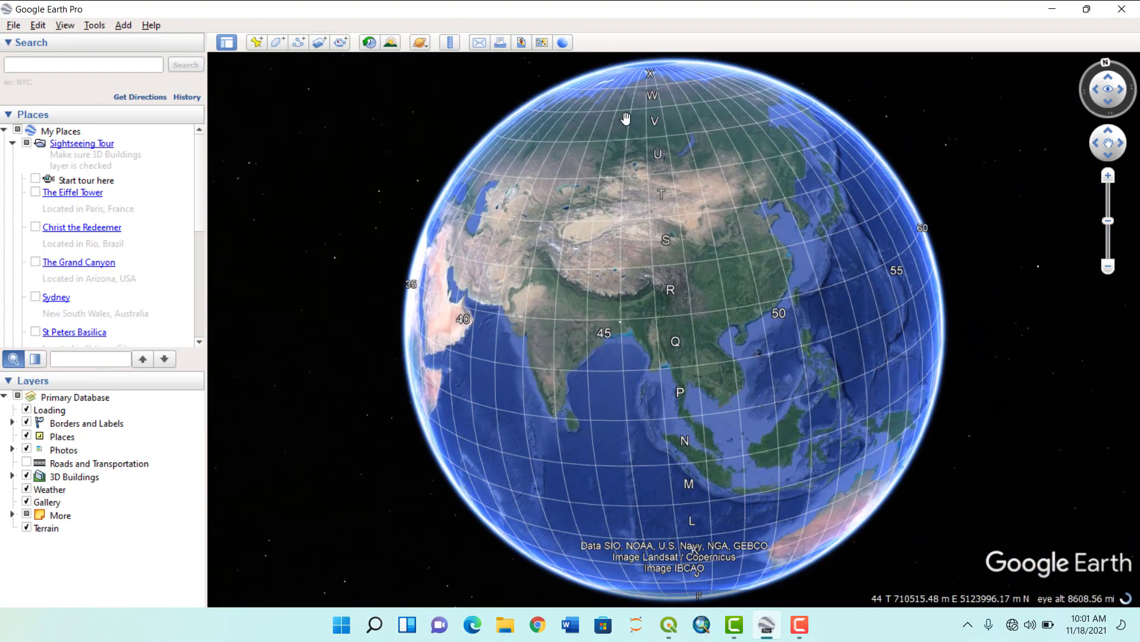
click(670, 626)
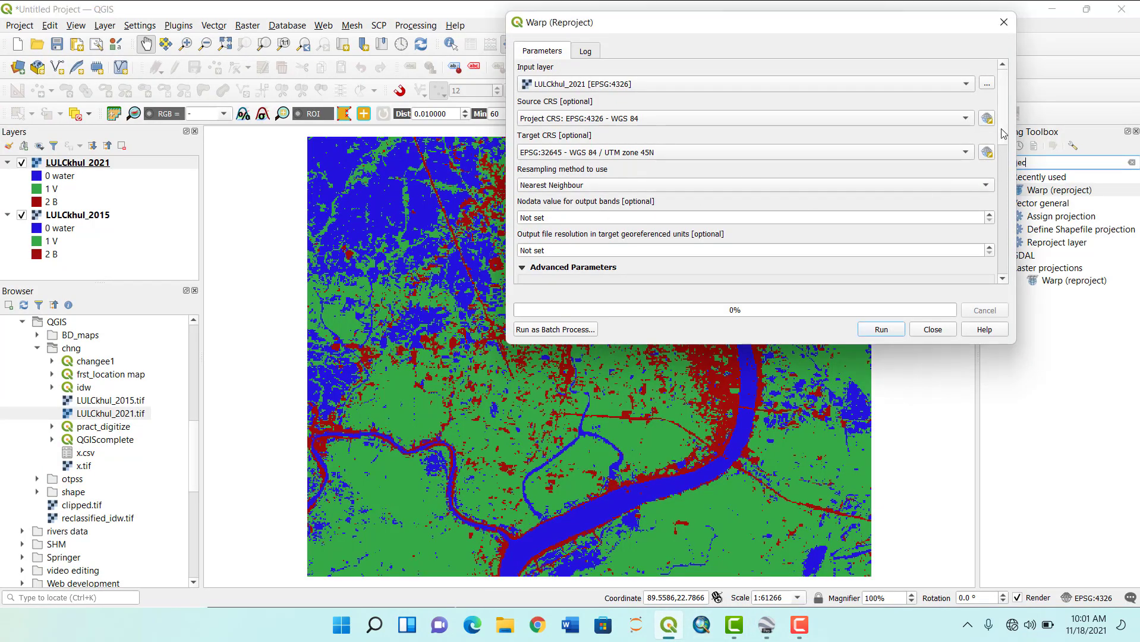
Run the reprojection of LULCkhul_2021 to UTM zone 45N, saving the output to a temporary file that opens in the project.
scroll(1004, 136, down, 3)
drag(1020, 164, 1040, 264)
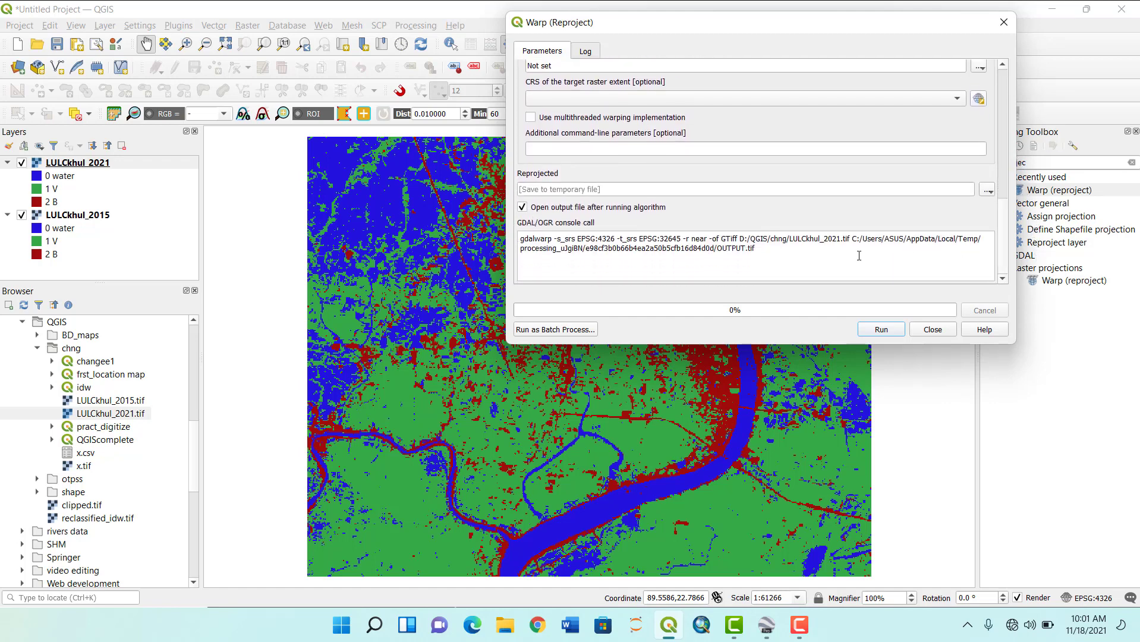
click(691, 188)
click(988, 190)
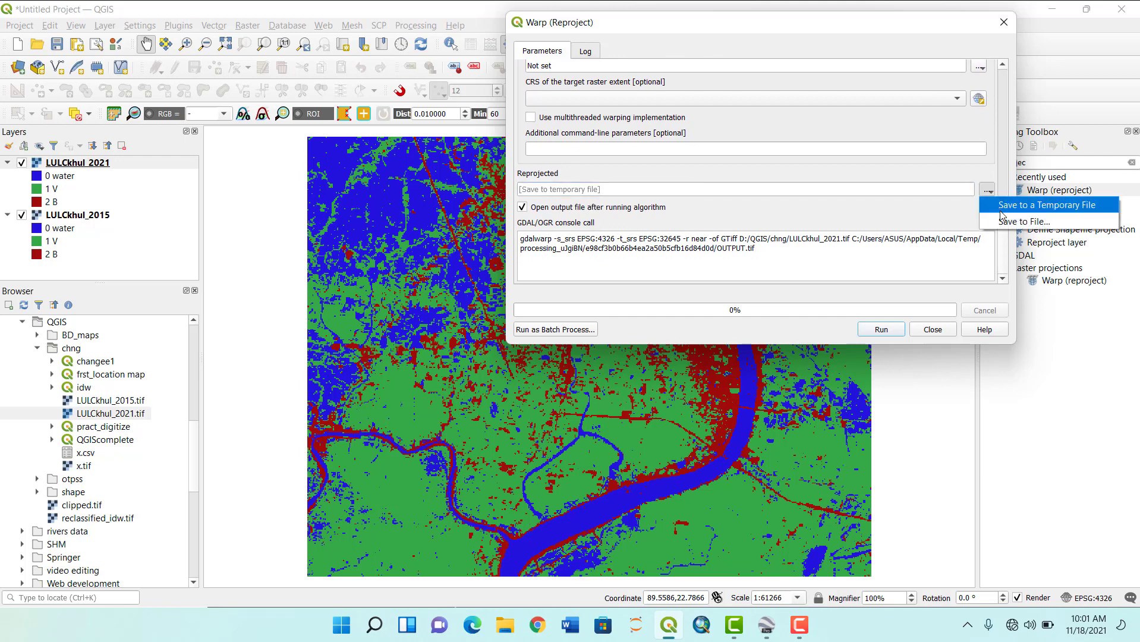
click(813, 191)
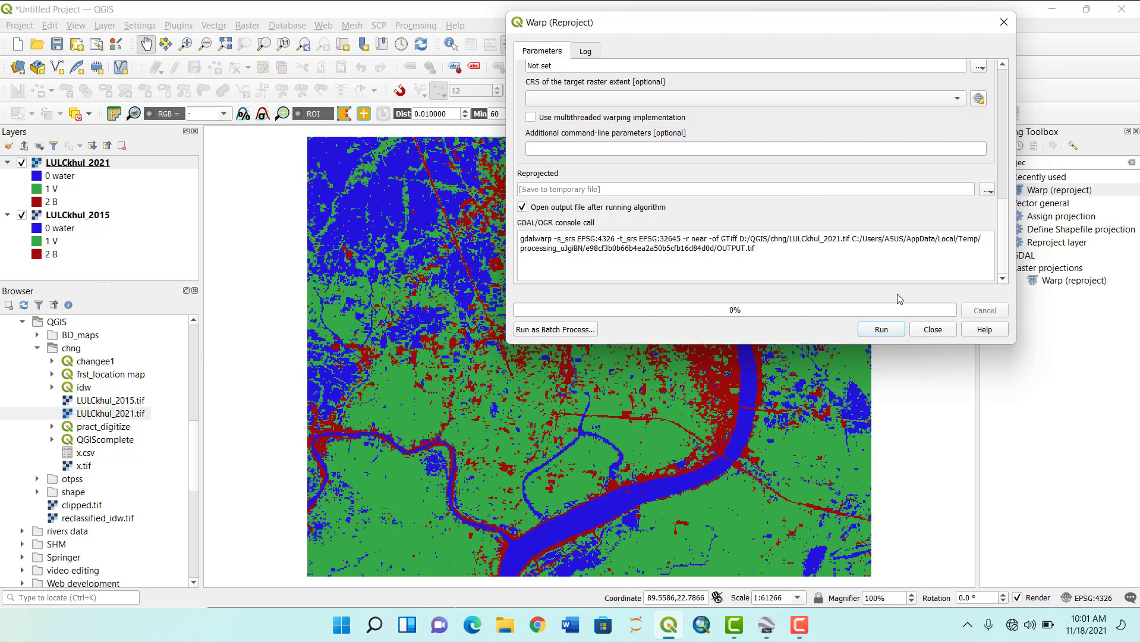
click(883, 330)
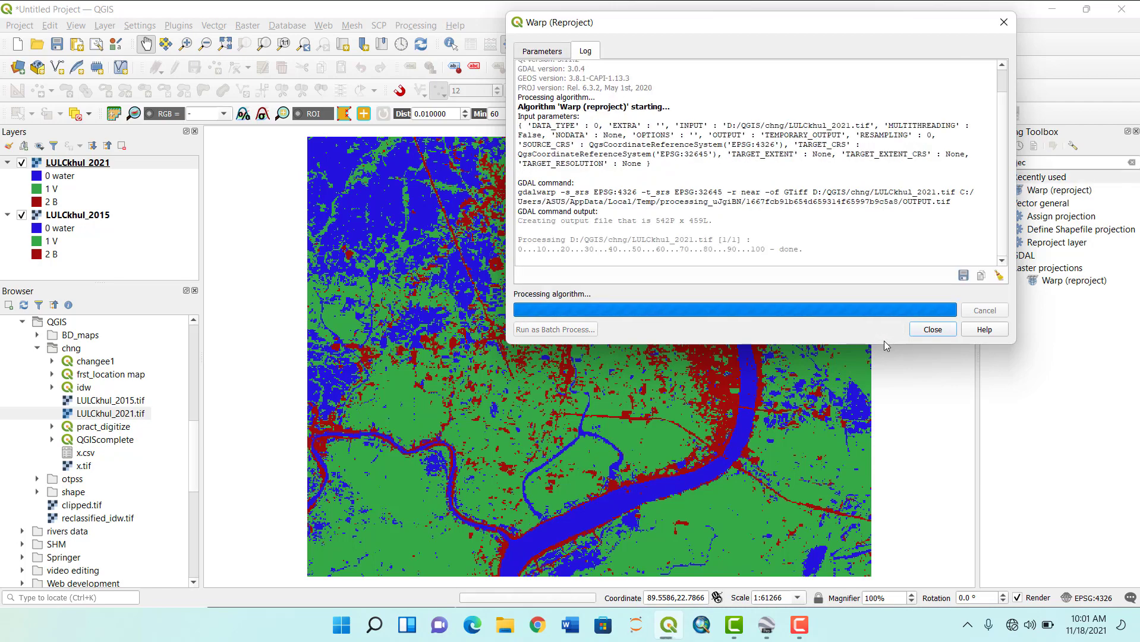
click(932, 329)
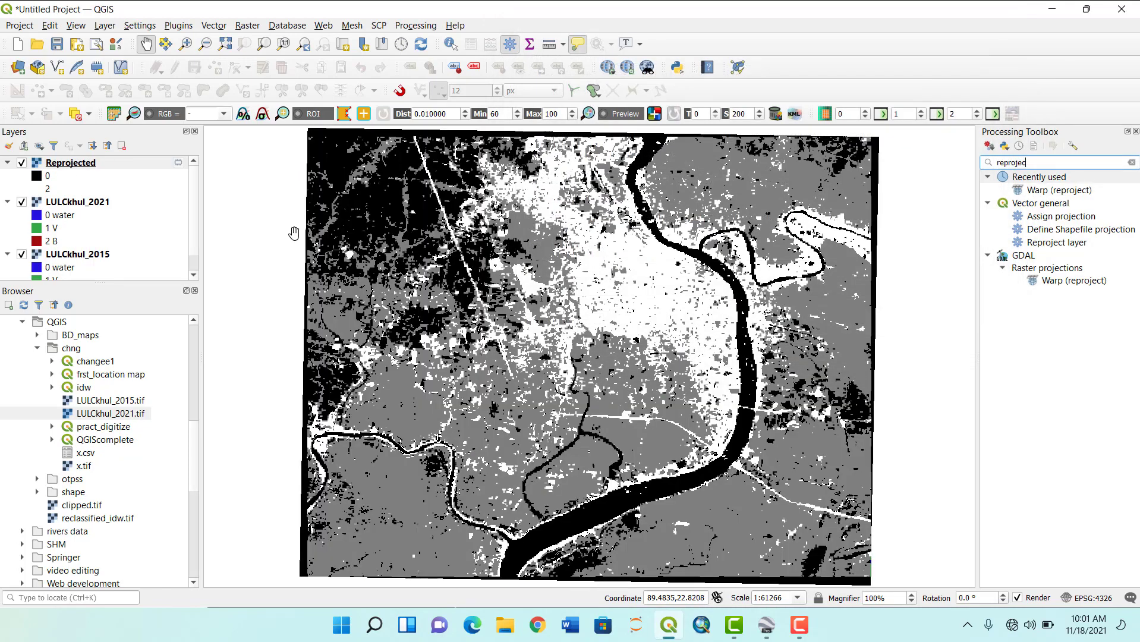
Rename the newly reprojected 2021 raster layer as 2021rep.
right_click(83, 163)
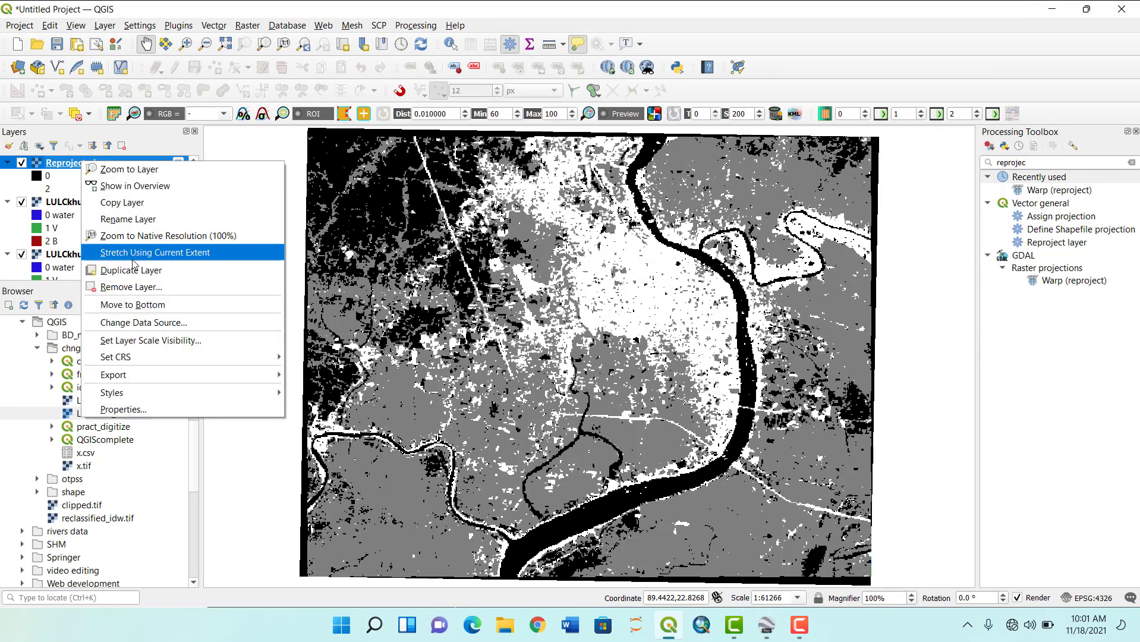
click(132, 220)
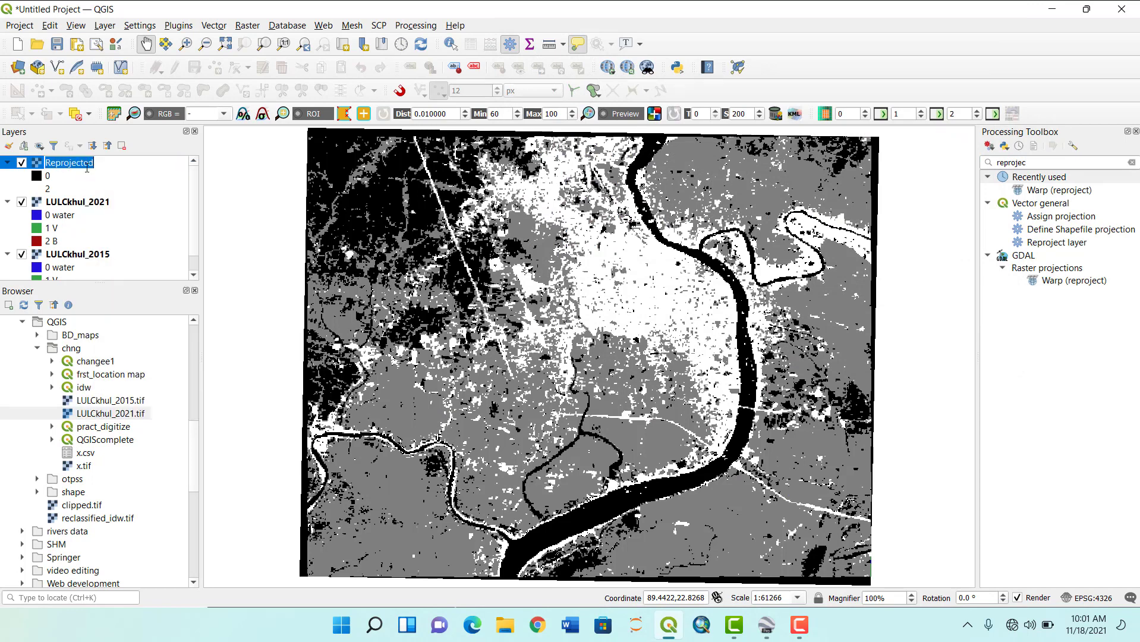
drag(96, 165, 42, 163)
text(2021rep)
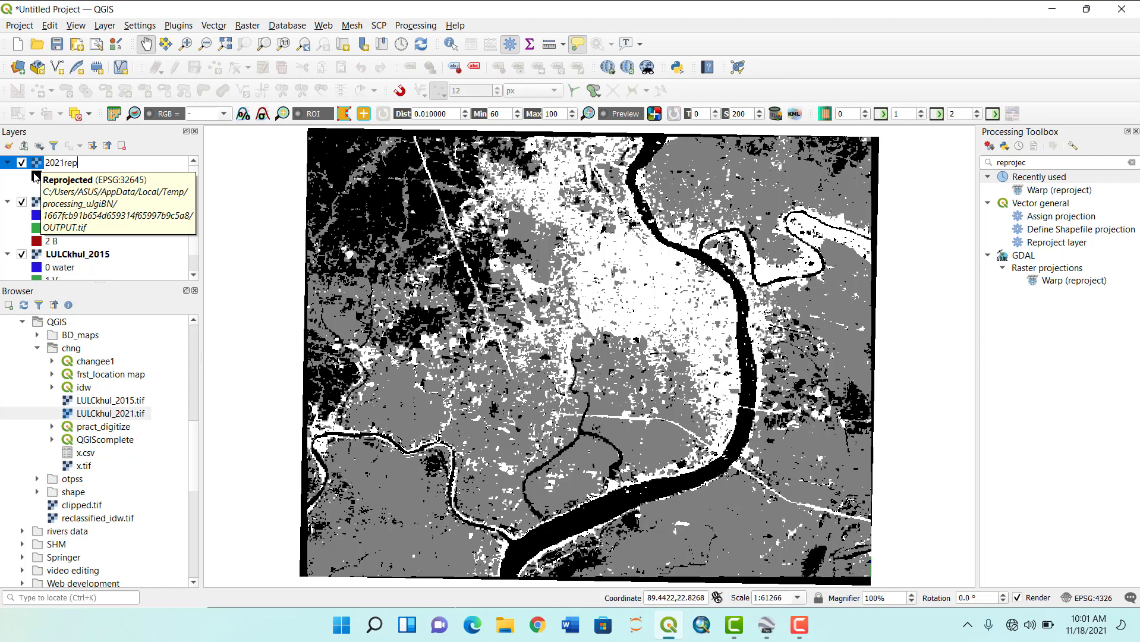
key(Return)
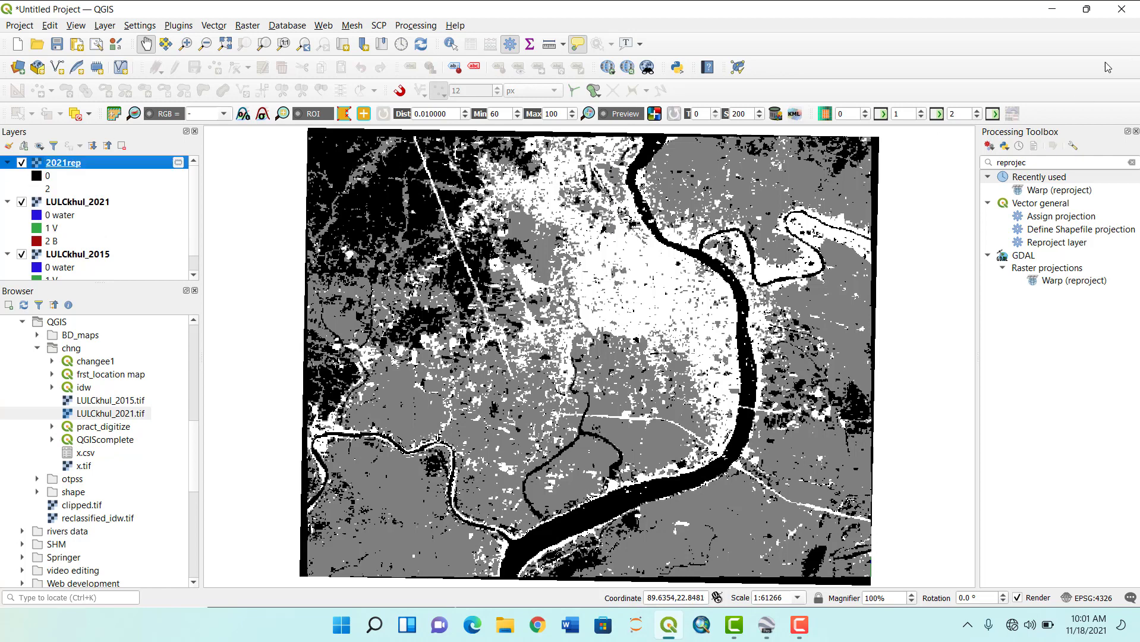
Reproject LULCkhul_2015 with Warp from EPSG:4326 - WGS 84 to EPSG:32645 - WGS 84 / UTM zone 45N as a temporary layer.
double_click(1069, 283)
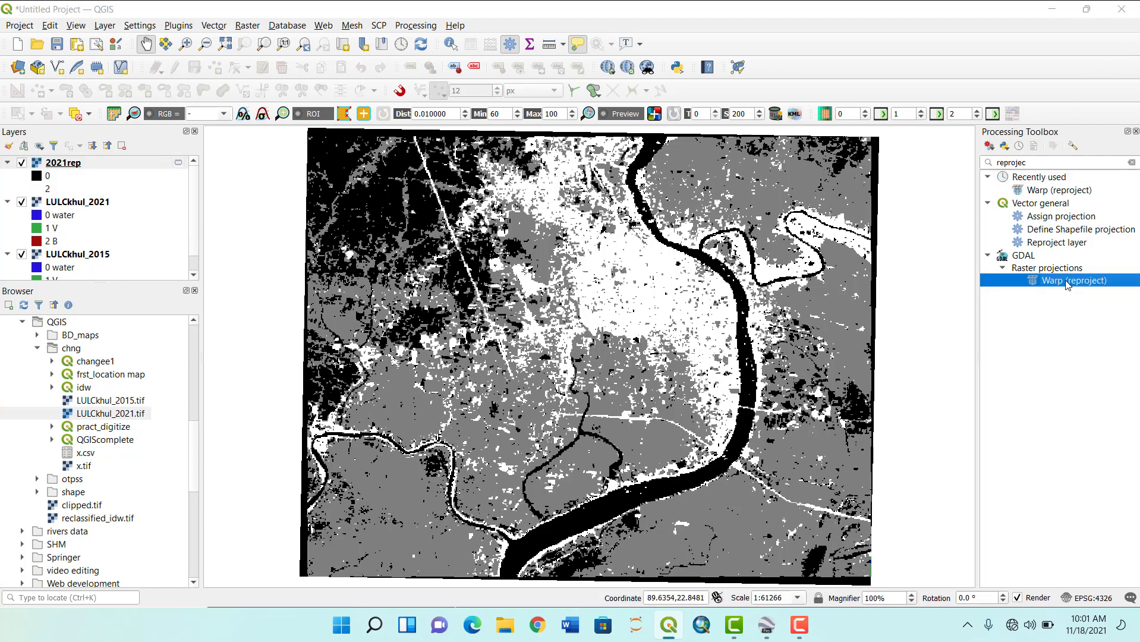
click(602, 87)
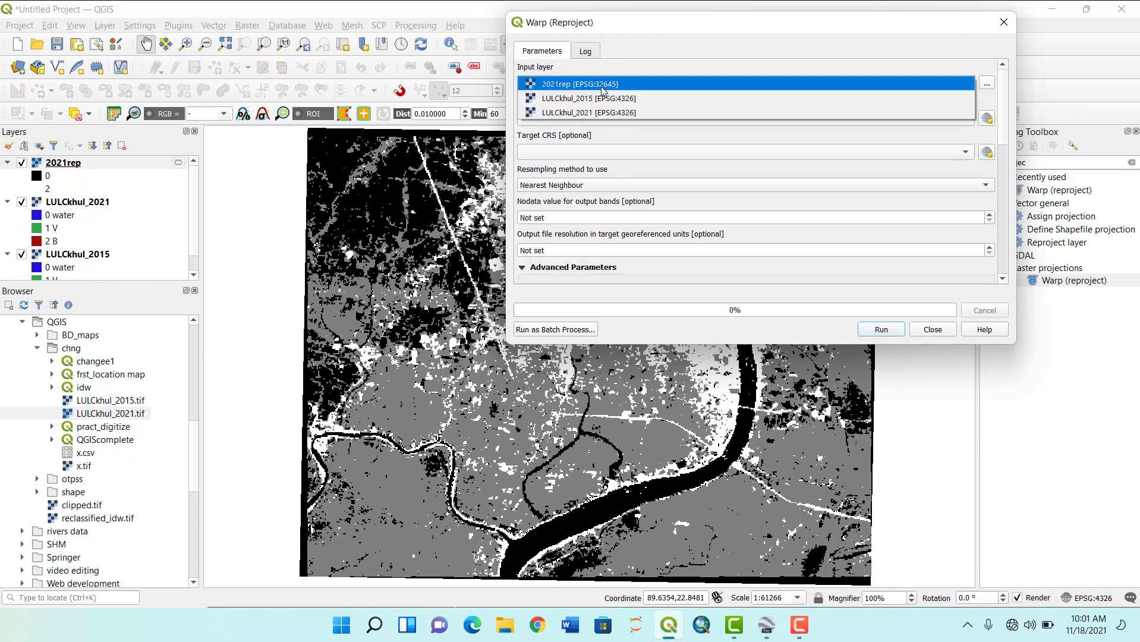
click(604, 110)
click(597, 122)
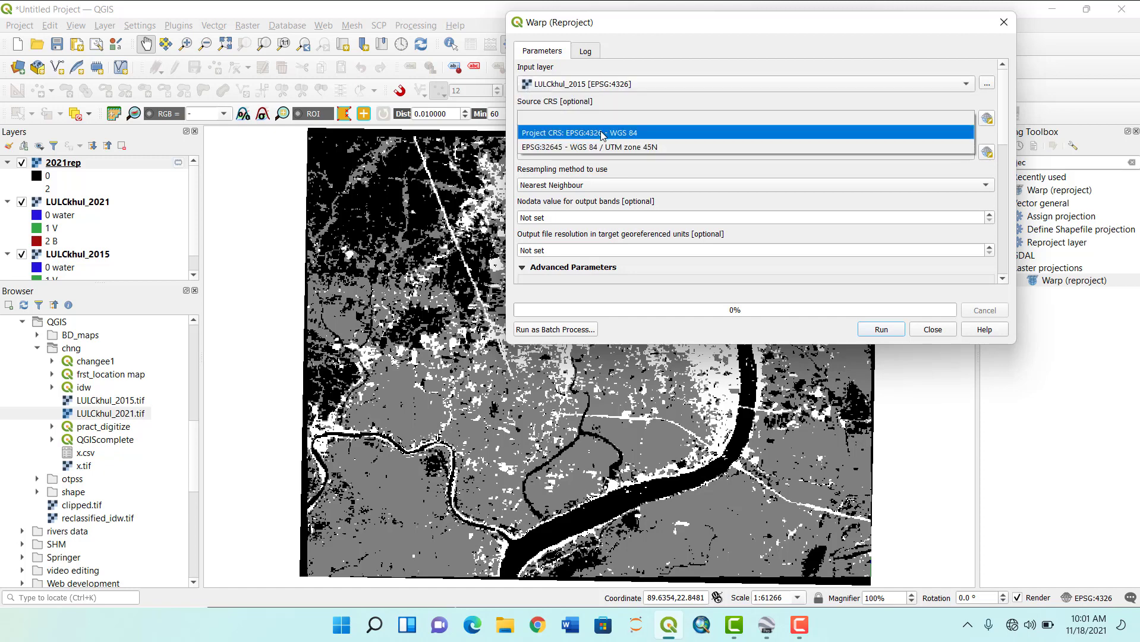
click(598, 133)
click(607, 154)
click(617, 184)
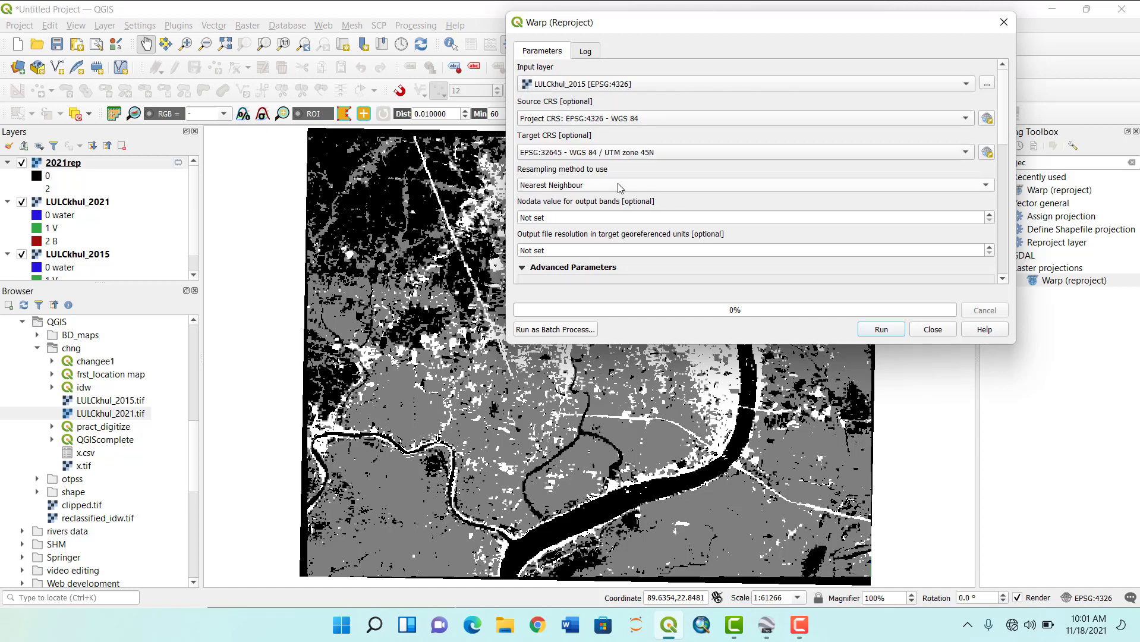
click(881, 331)
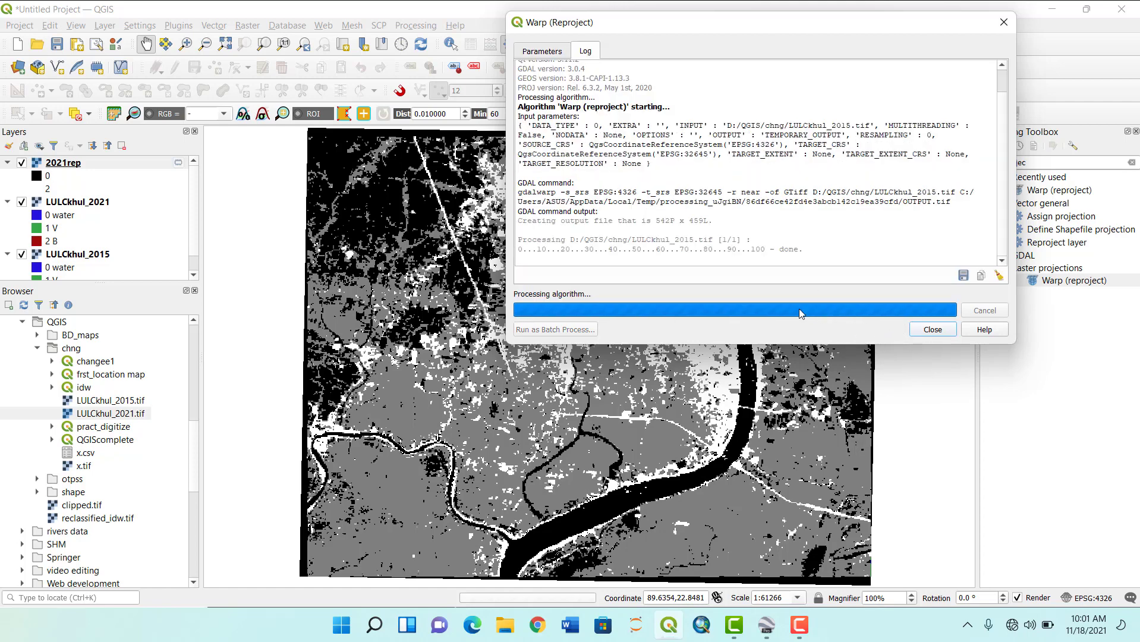
click(932, 328)
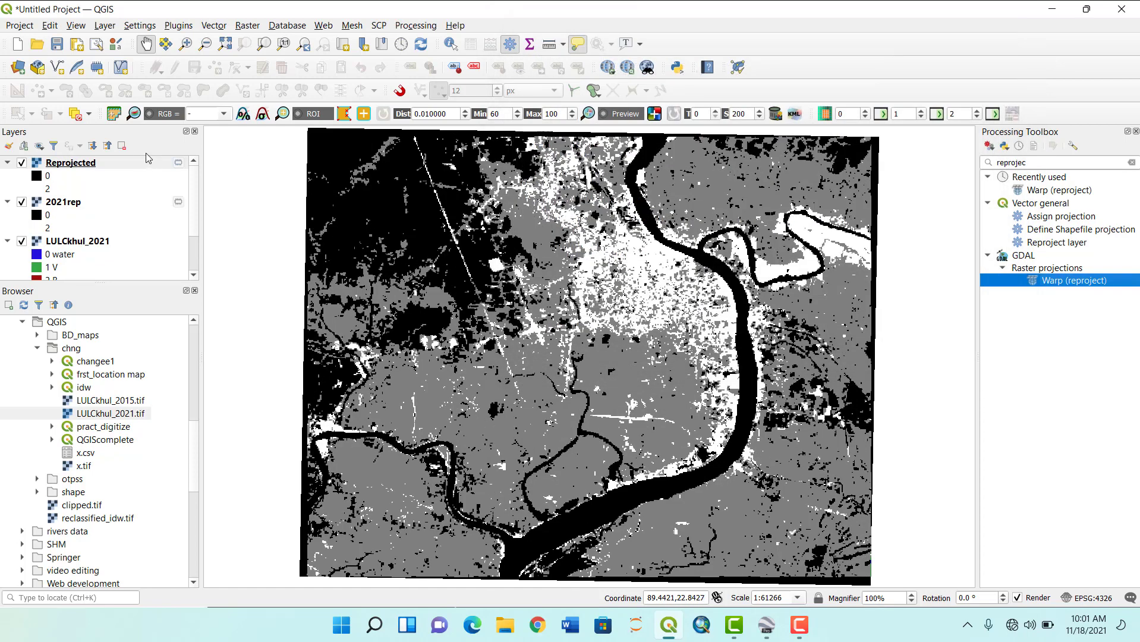
Rename the newly reprojected 2015 raster layer as 2015rep.
click(71, 164)
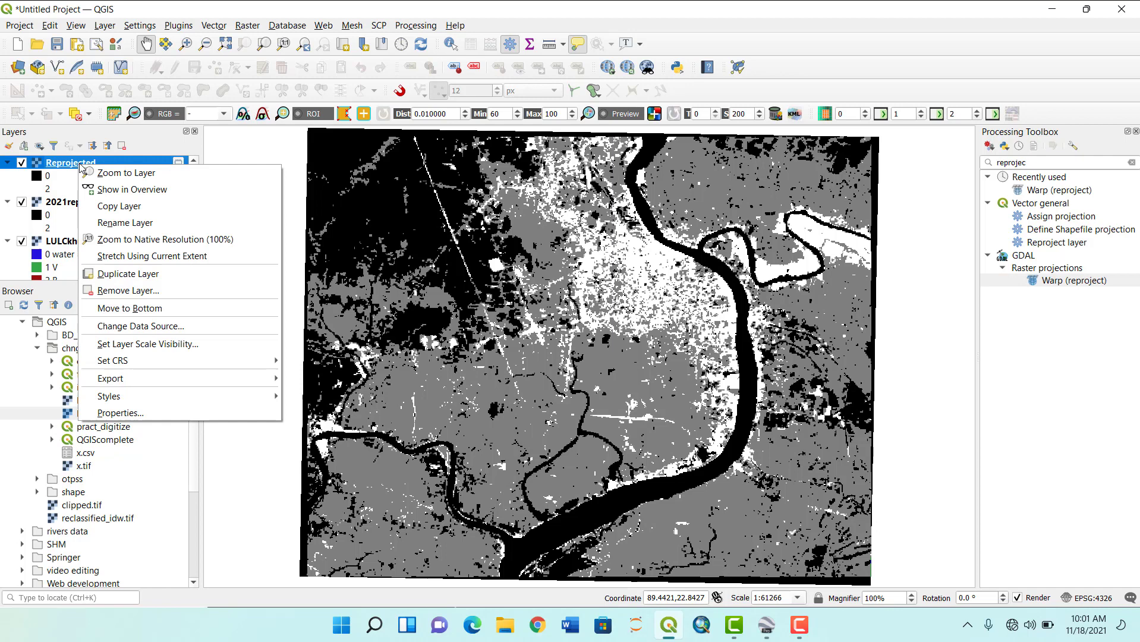
click(125, 222)
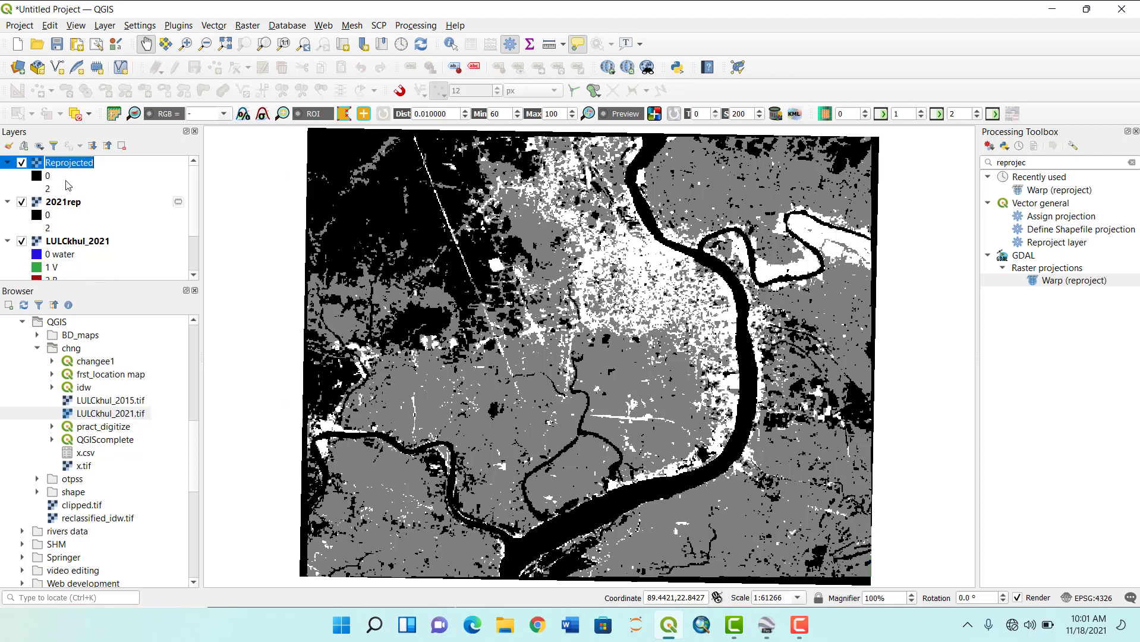
text(2015rep)
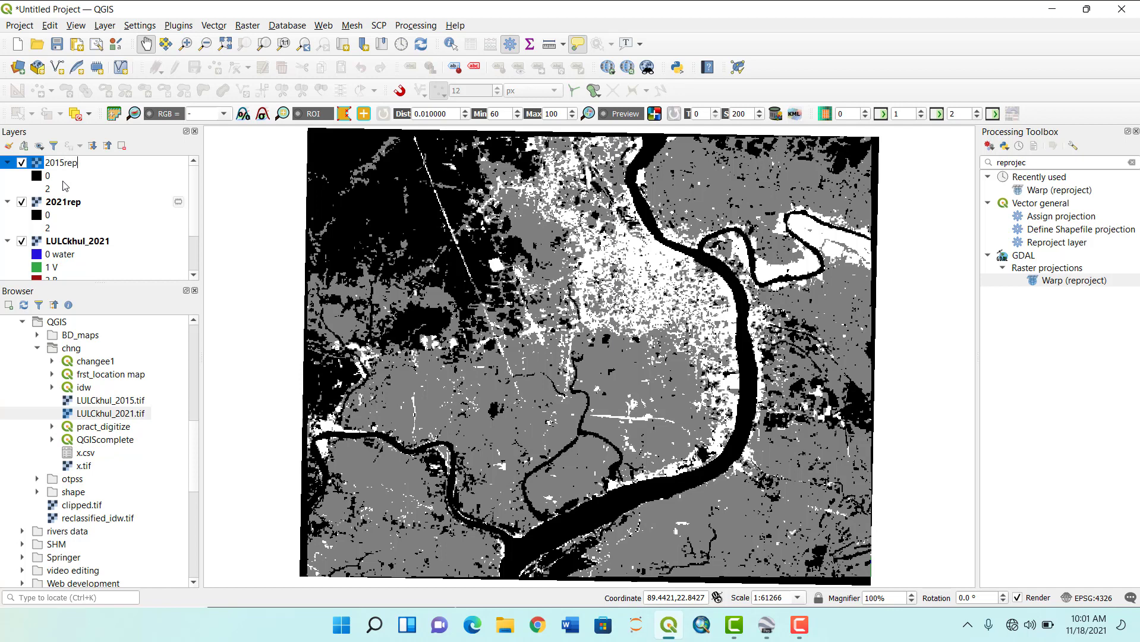
key(Return)
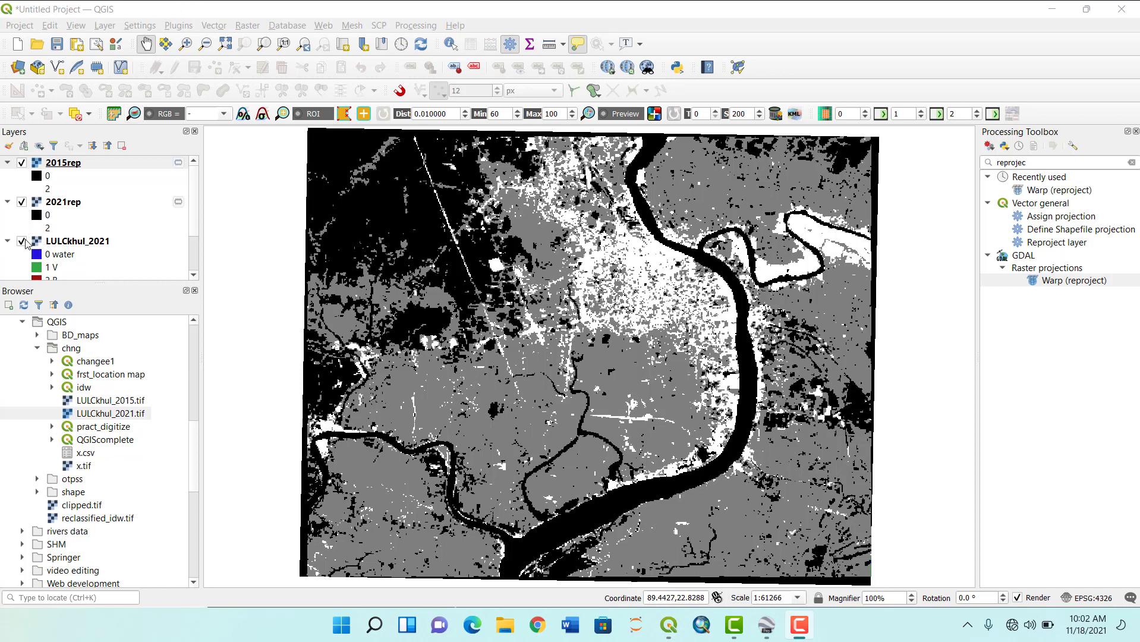
Hide the original LULCkhul_2021 and LULCkhul_2015 rasters and remove the LULCkhul_2015 layer from the project.
scroll(26, 244, down, 2)
click(21, 183)
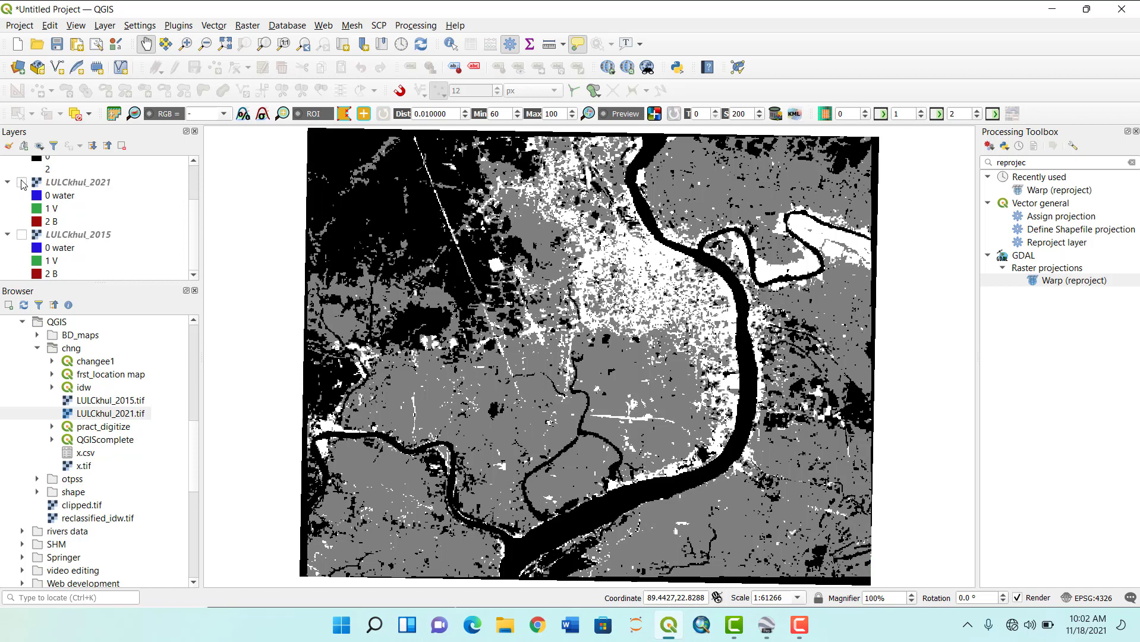
right_click(58, 235)
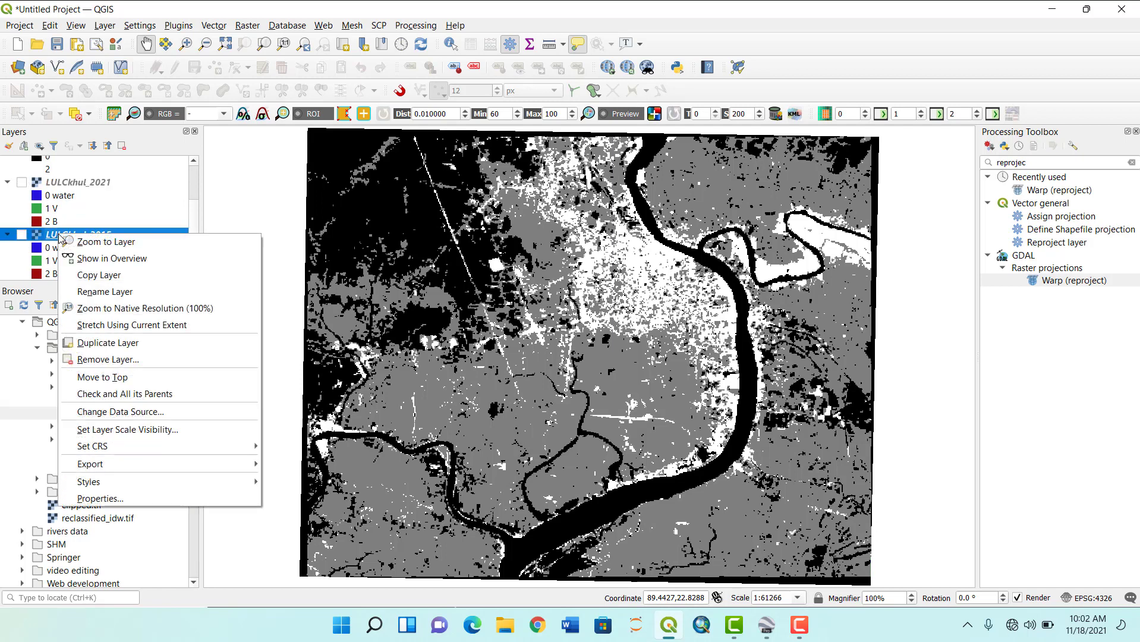
click(132, 366)
click(565, 359)
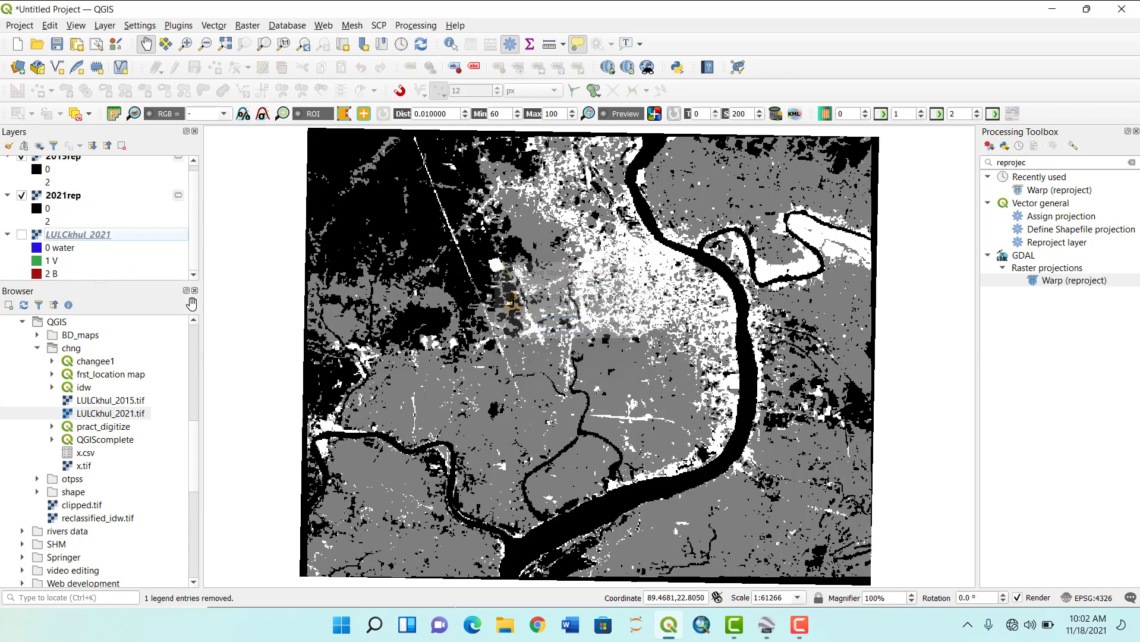
Style 2015rep with the Paletted/Unique values renderer and classify it into values 0, 1 and 2 with random colors.
click(55, 160)
right_click(56, 167)
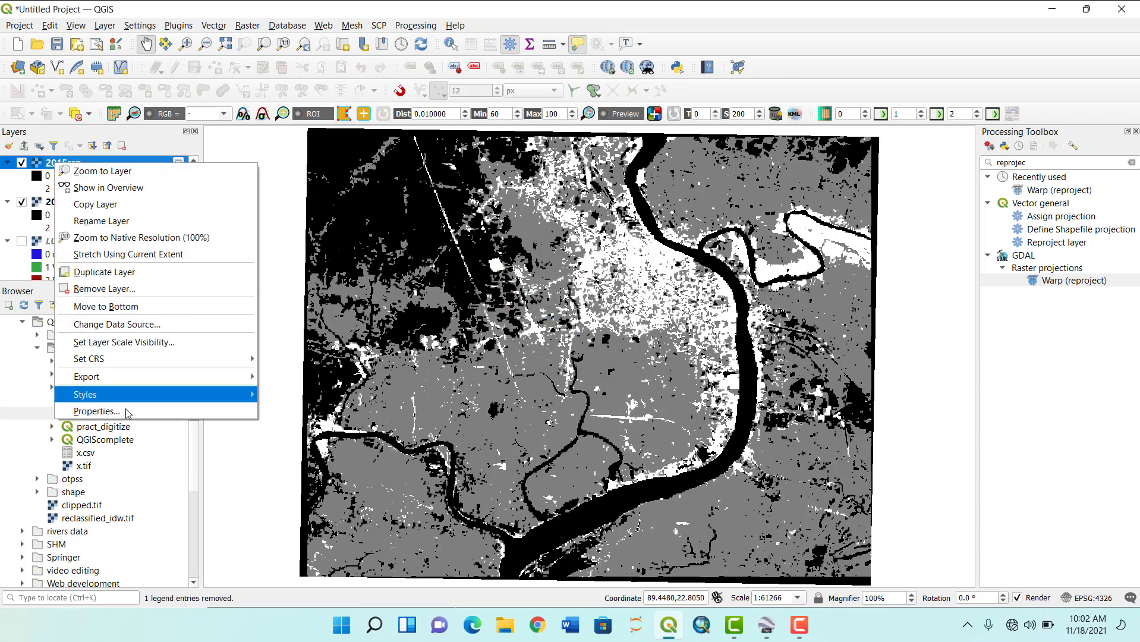
click(127, 410)
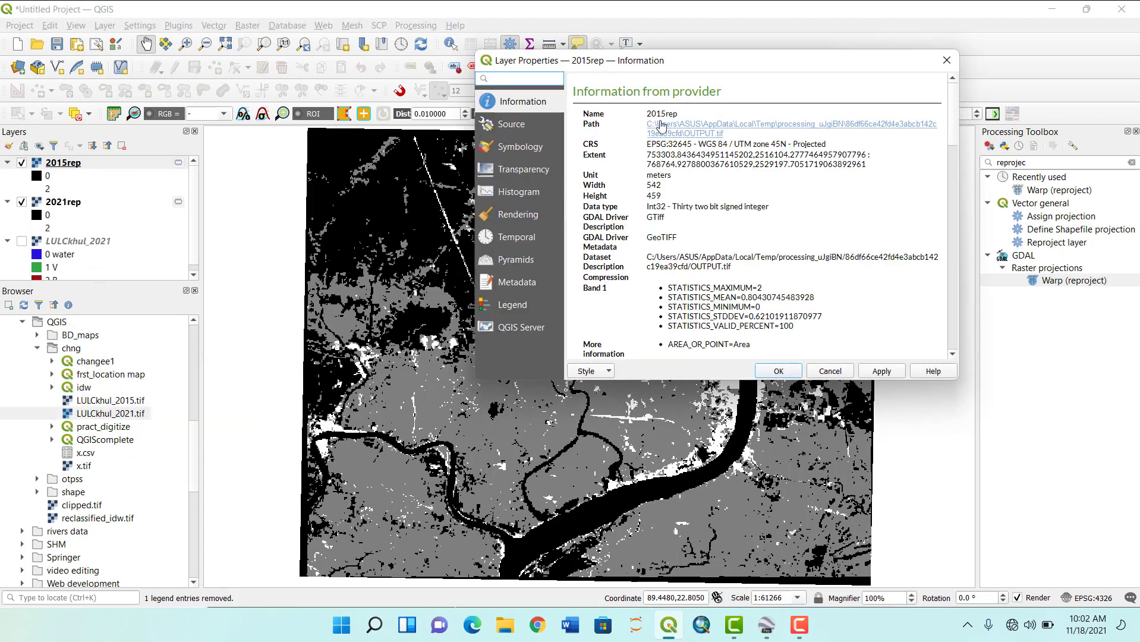
click(516, 147)
click(666, 100)
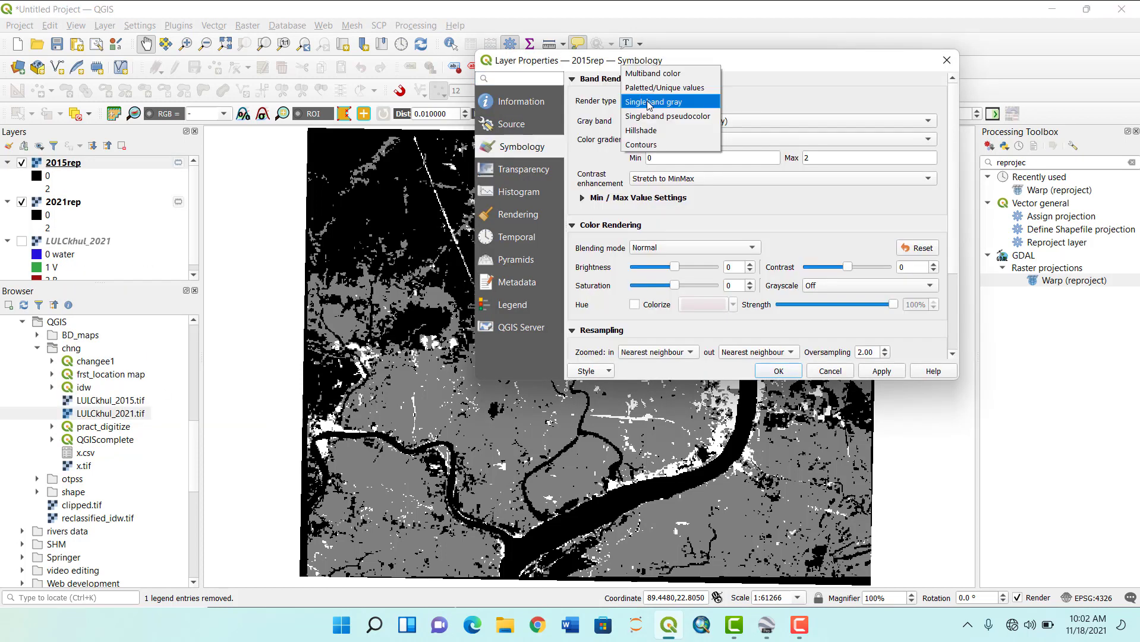
click(654, 89)
click(645, 331)
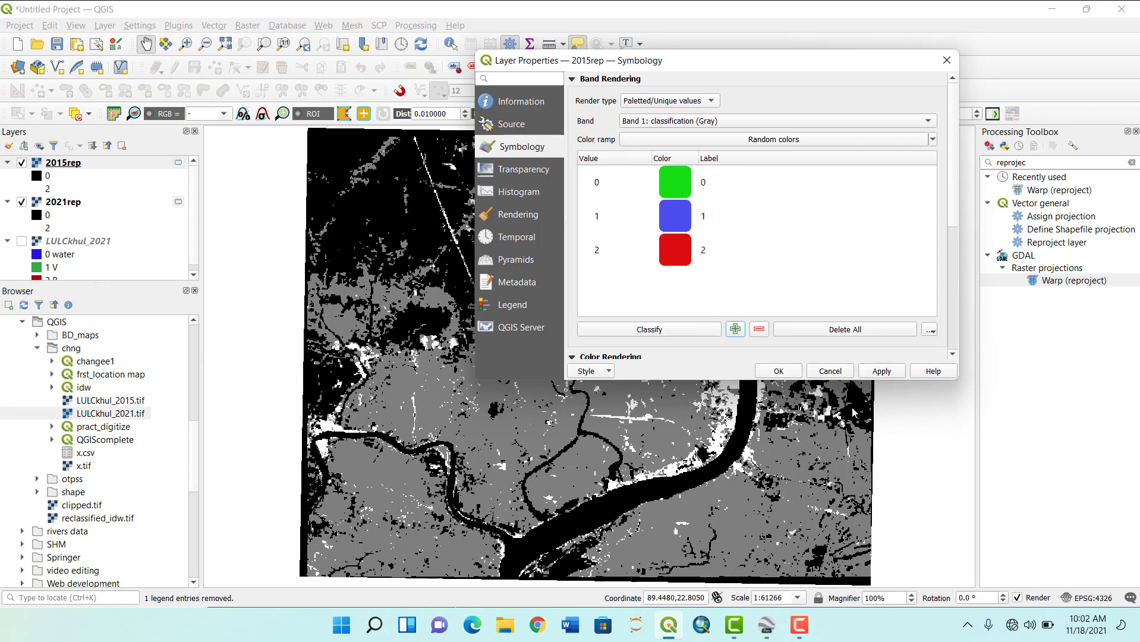
click(881, 371)
click(779, 371)
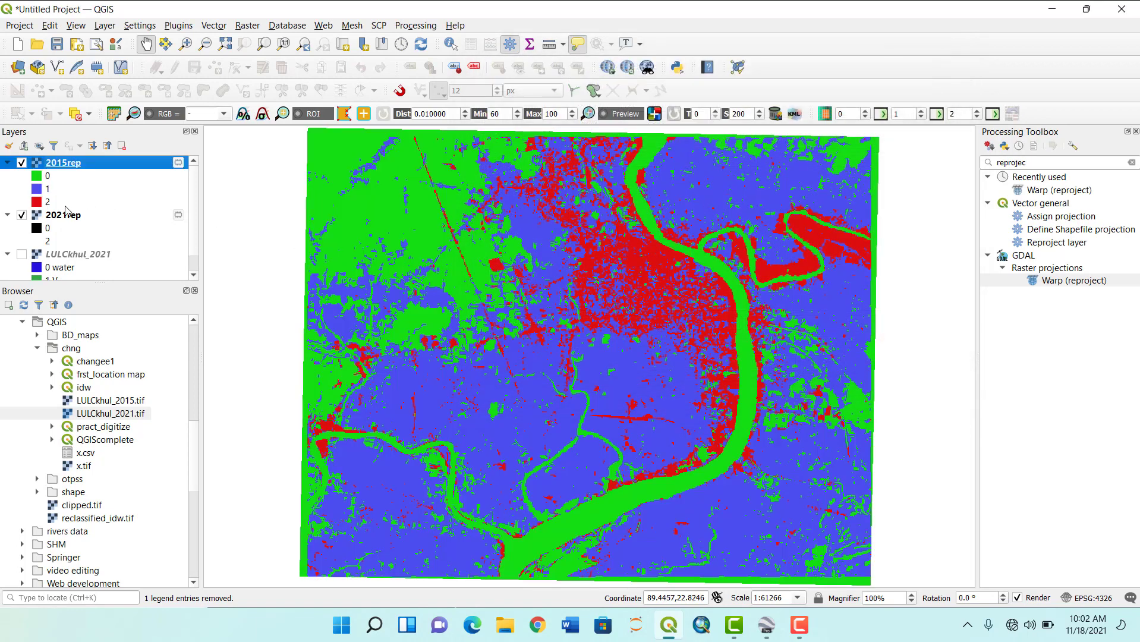
Style 2021rep with the Paletted/Unique values renderer and classify its values with random colors.
click(67, 215)
right_click(69, 219)
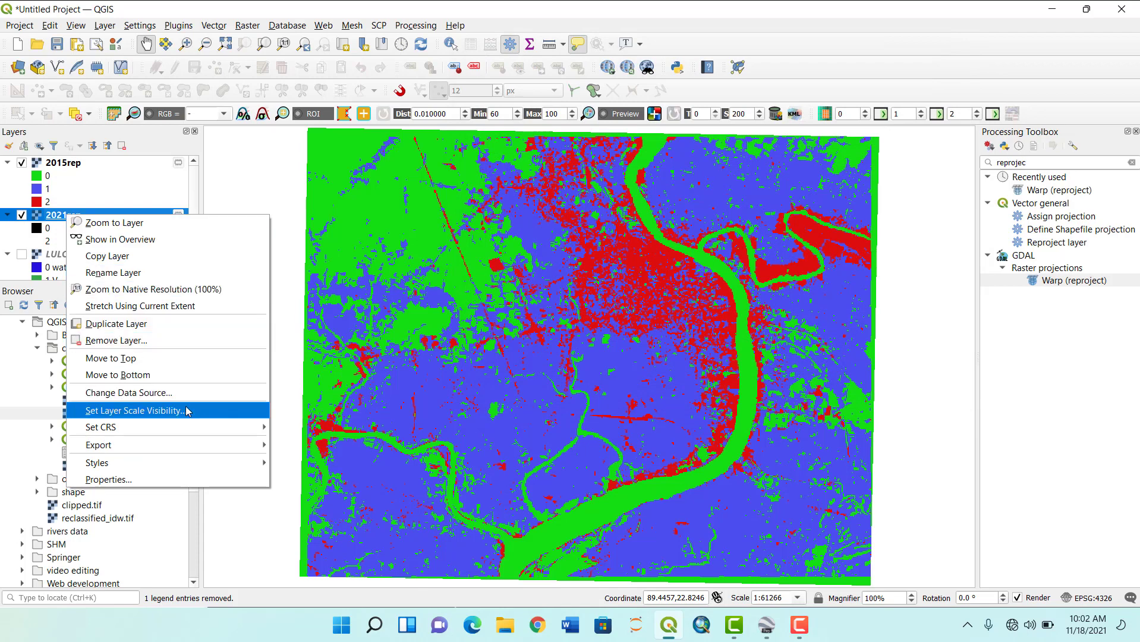
click(153, 476)
click(663, 101)
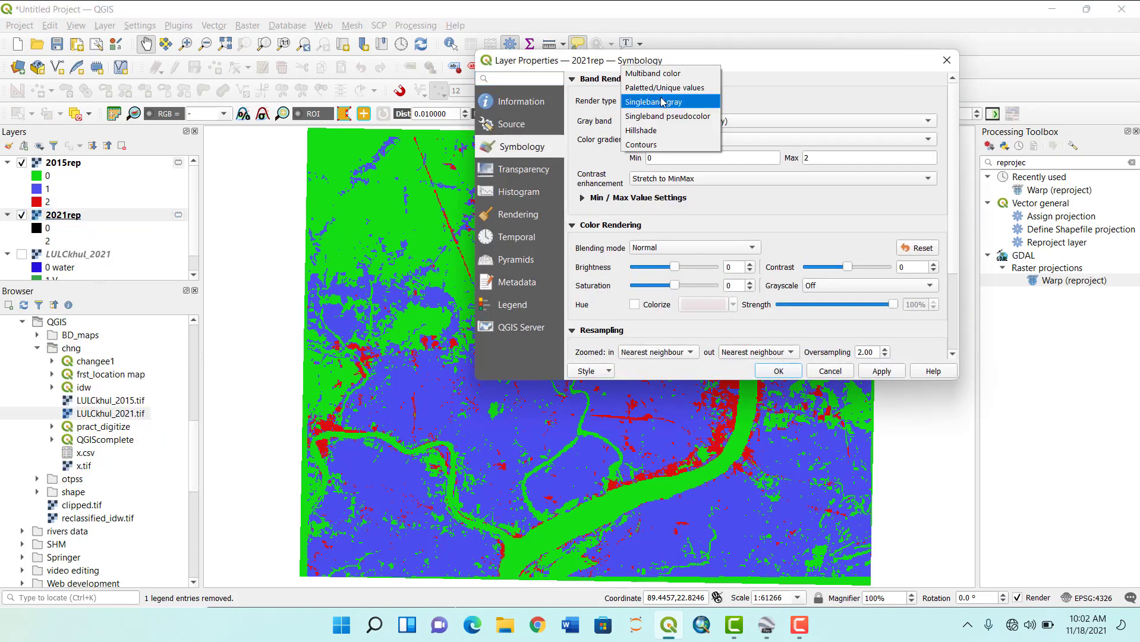
click(667, 89)
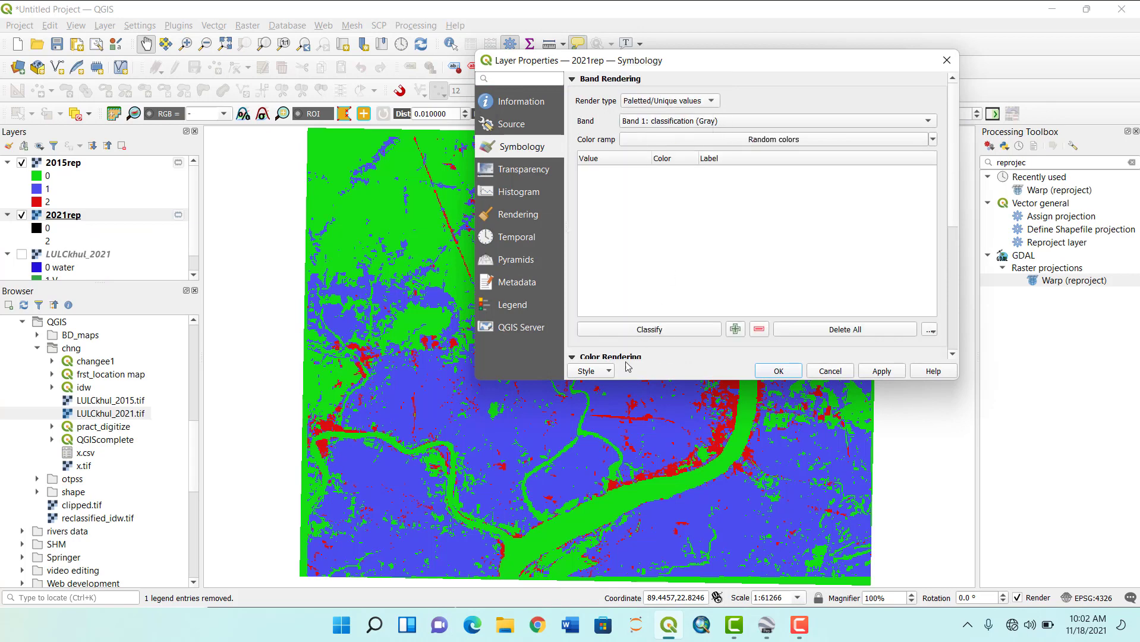
click(637, 329)
click(882, 371)
click(779, 372)
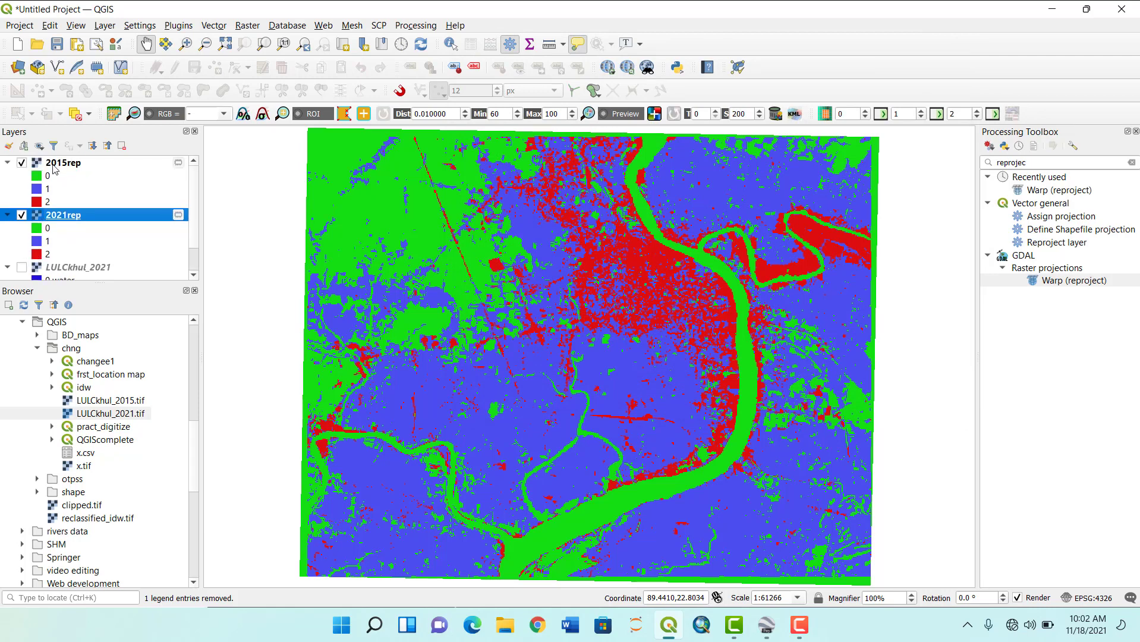
click(378, 26)
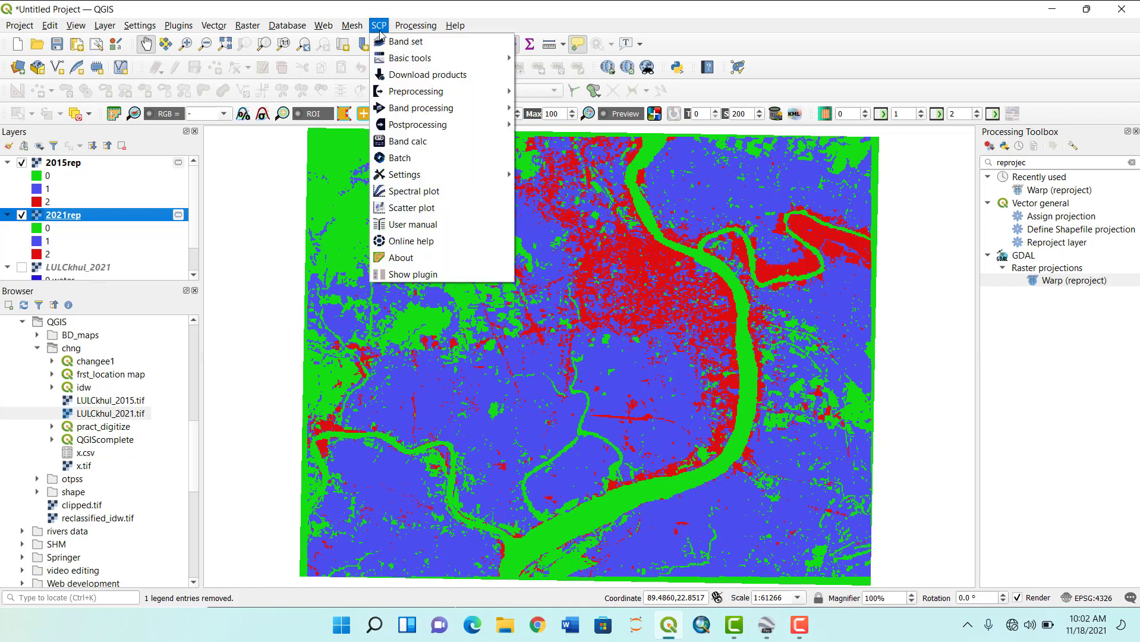
click(180, 26)
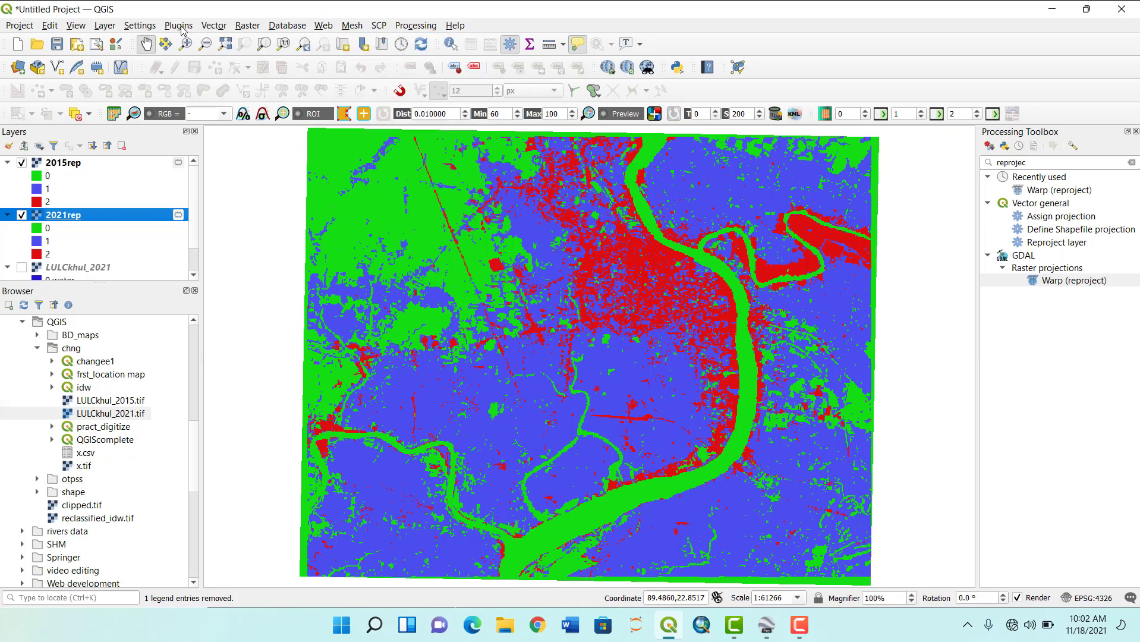
click(180, 26)
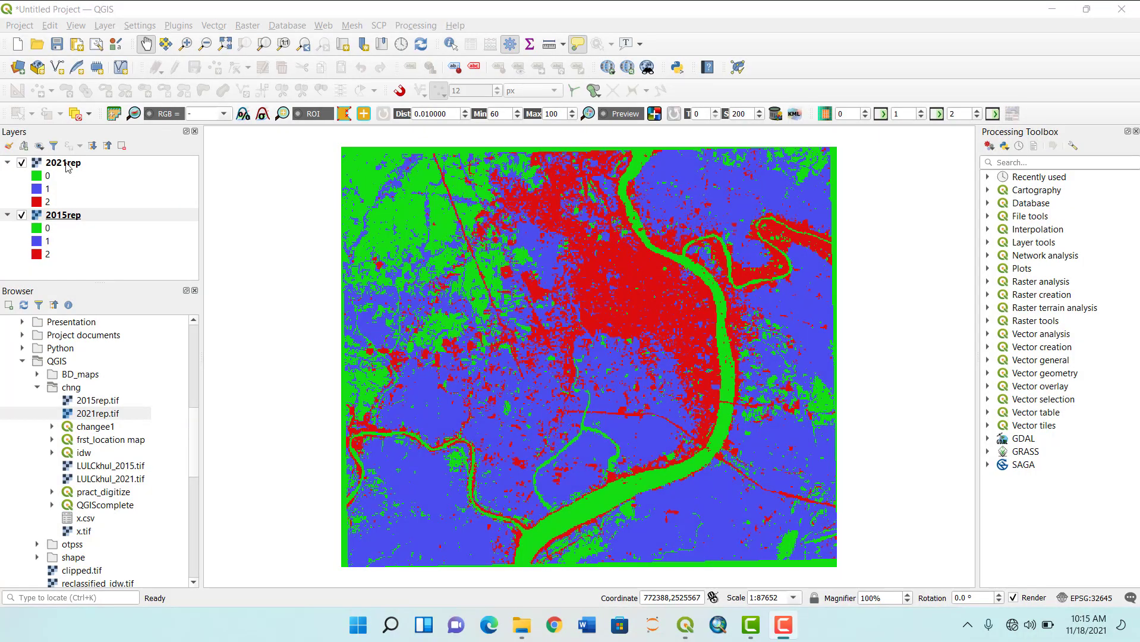
click(66, 164)
click(98, 218)
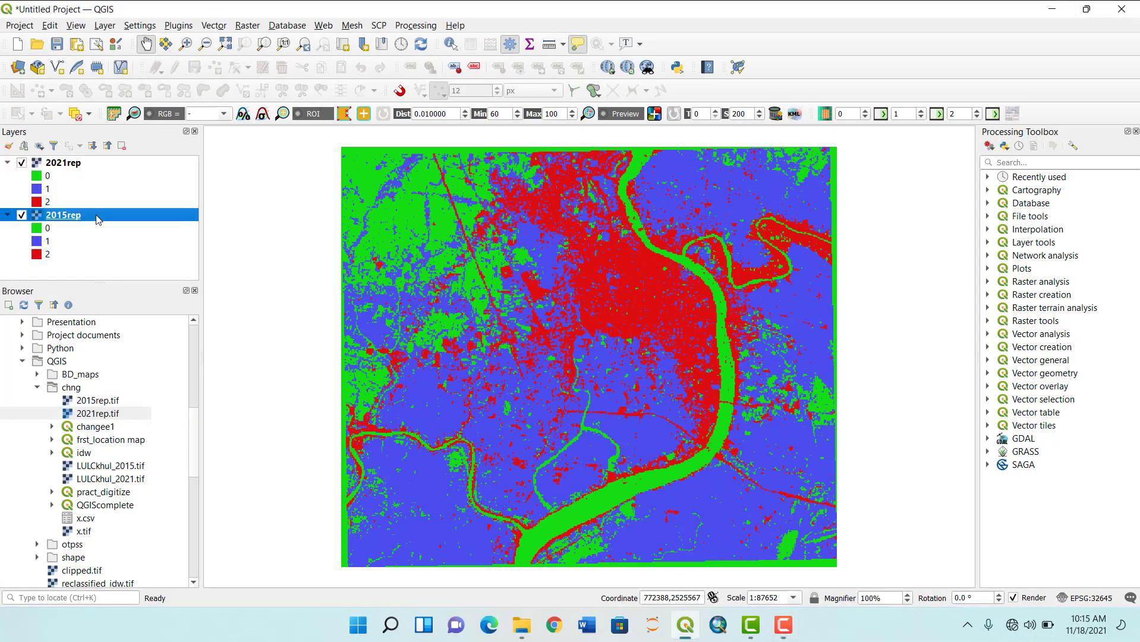
Set up the Semi-Automatic Classification Plugin's Land cover change tool with 2015rep as reference classification and 2021rep as new classification.
click(146, 257)
click(378, 25)
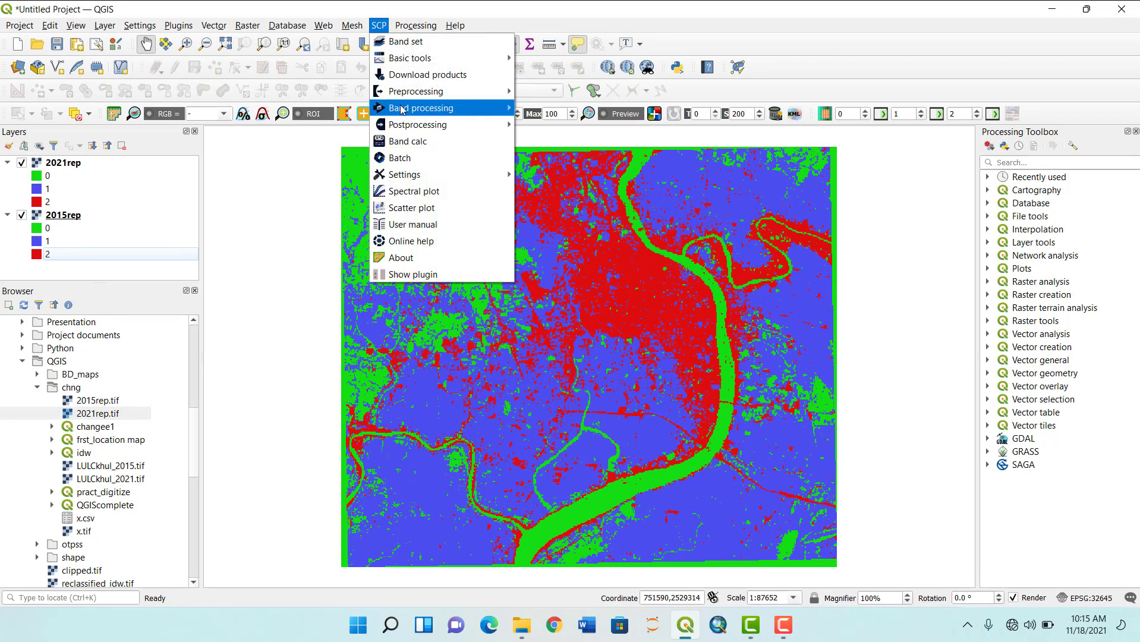
mouse_move(411, 128)
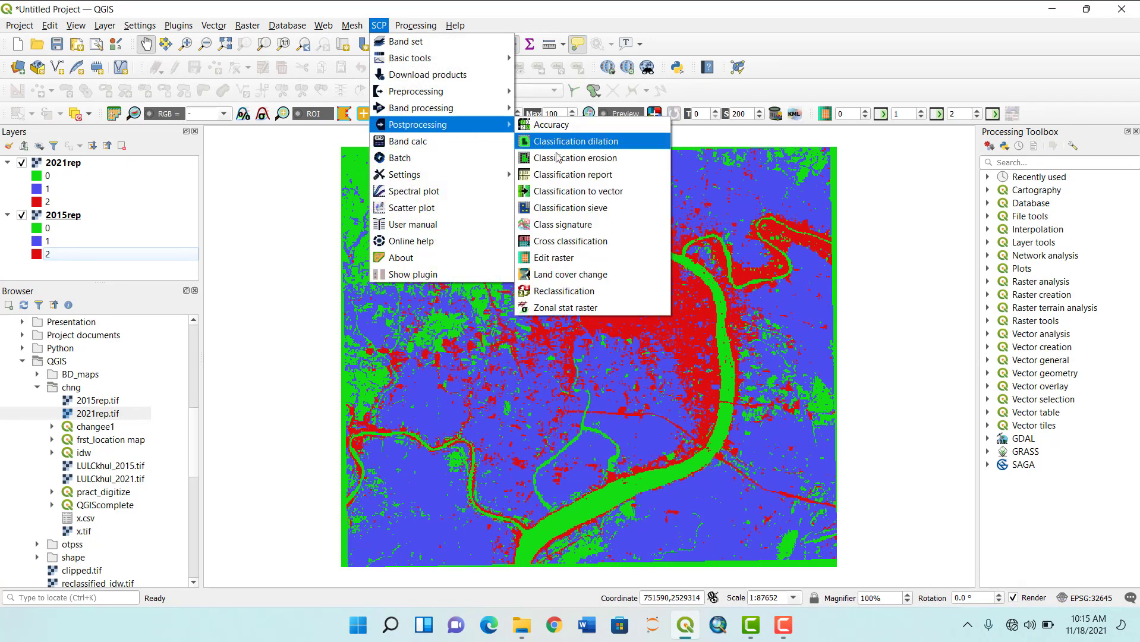
click(582, 275)
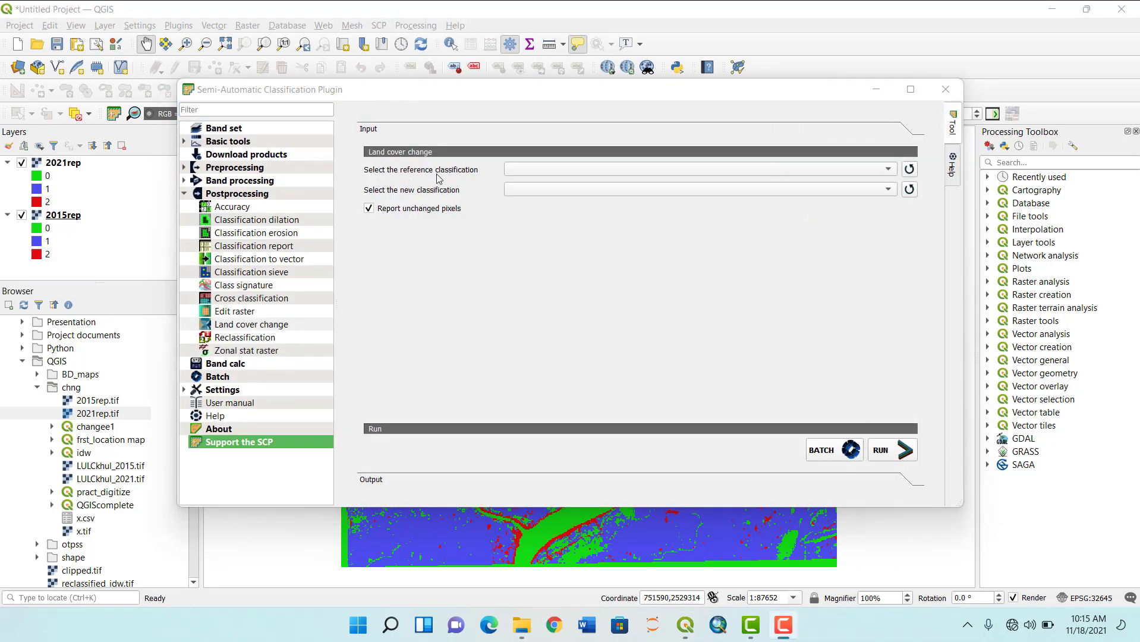
click(909, 171)
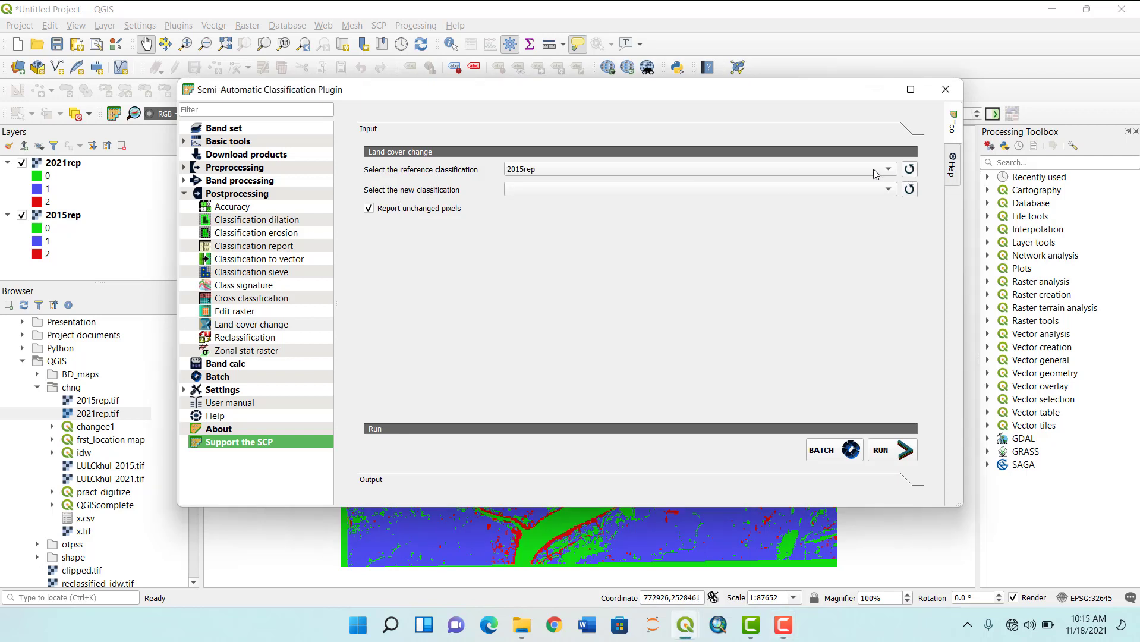
click(751, 173)
click(583, 171)
click(909, 189)
click(629, 190)
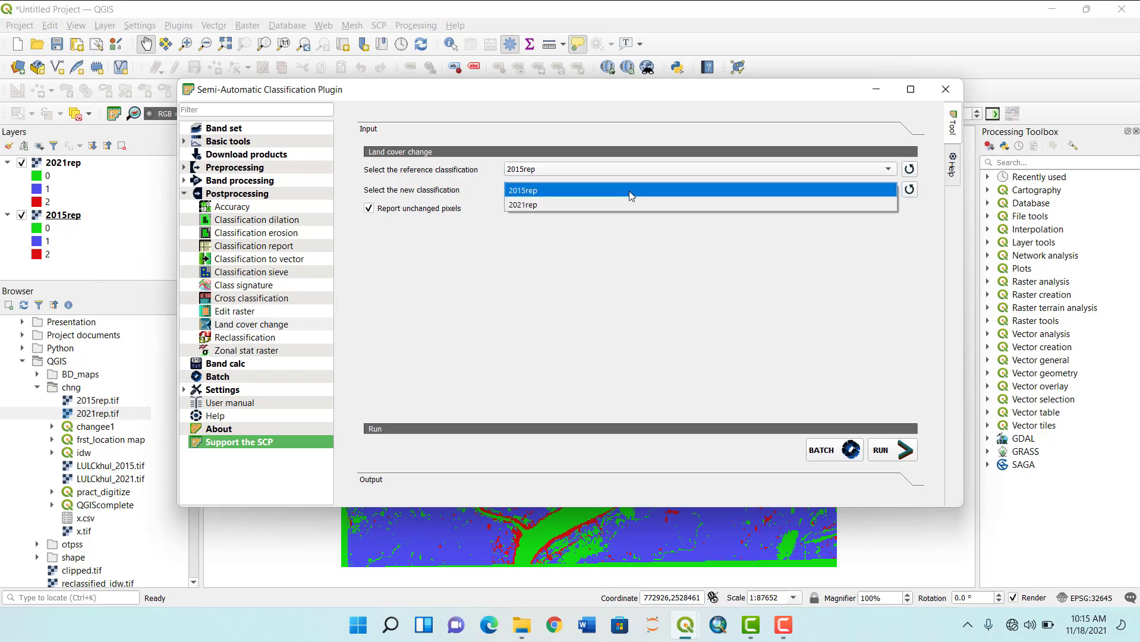
click(543, 203)
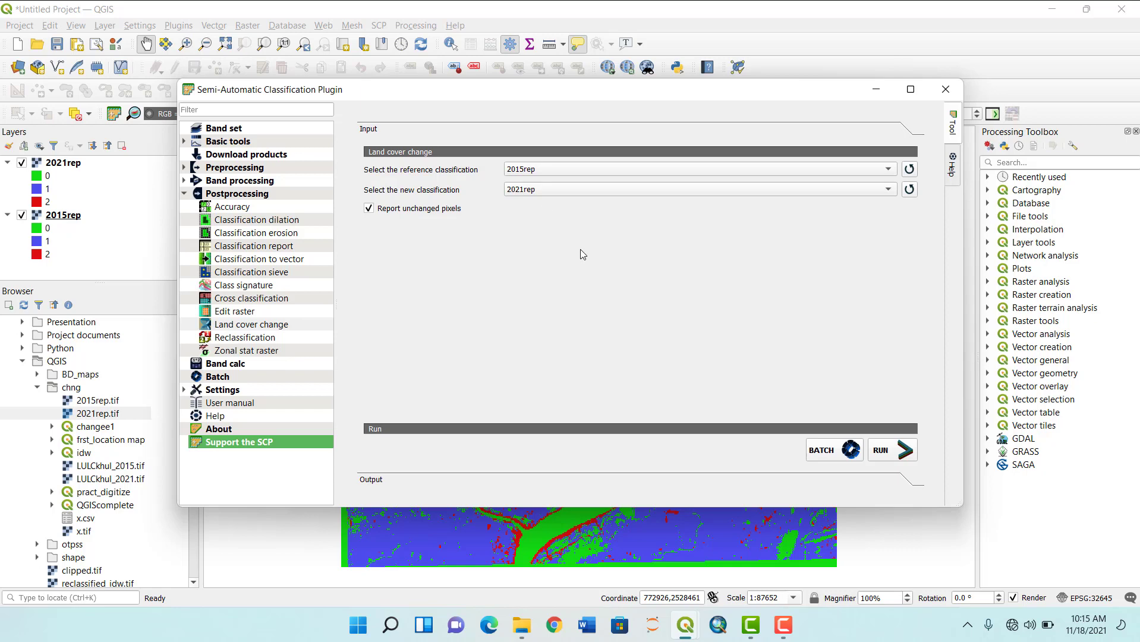
Run the land cover change analysis and save its output raster as change on the Desktop.
click(882, 450)
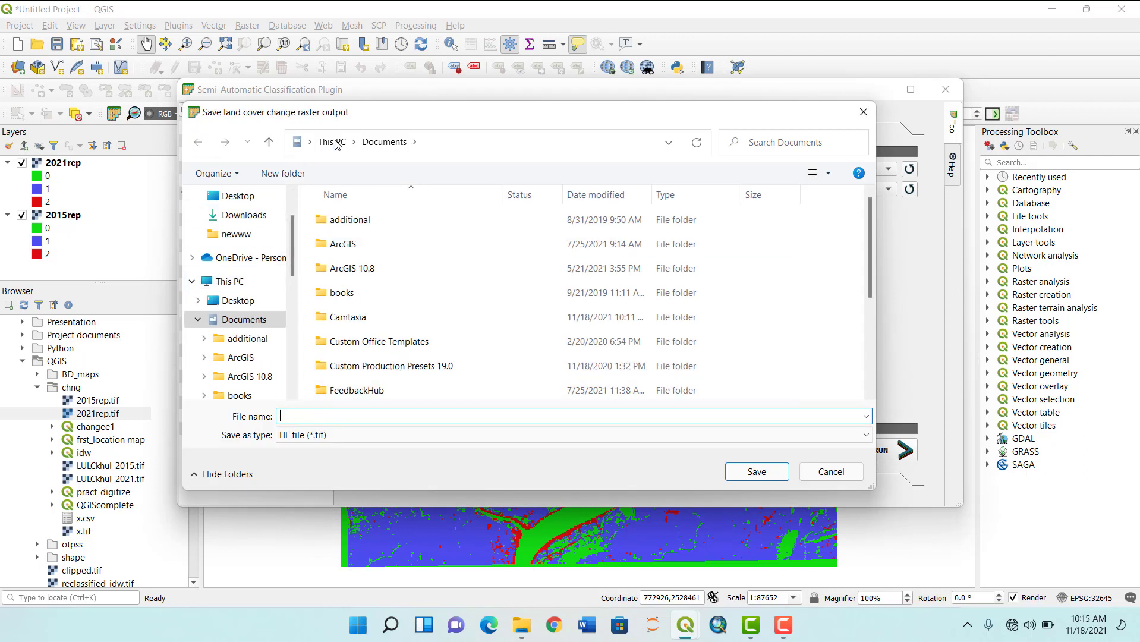
click(239, 301)
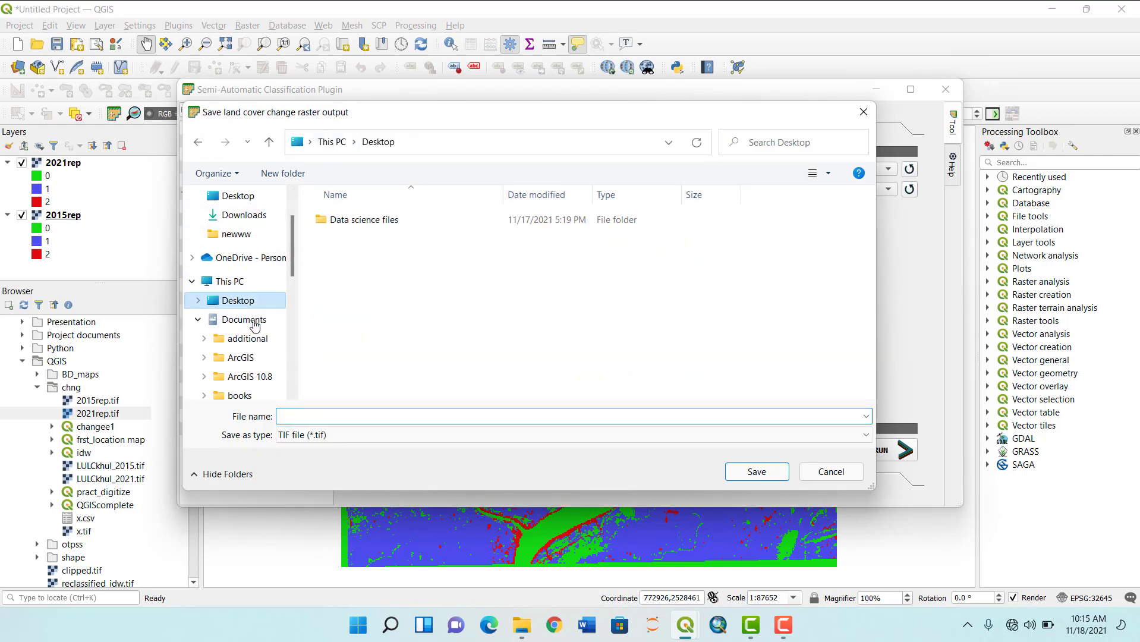
click(343, 417)
text(change)
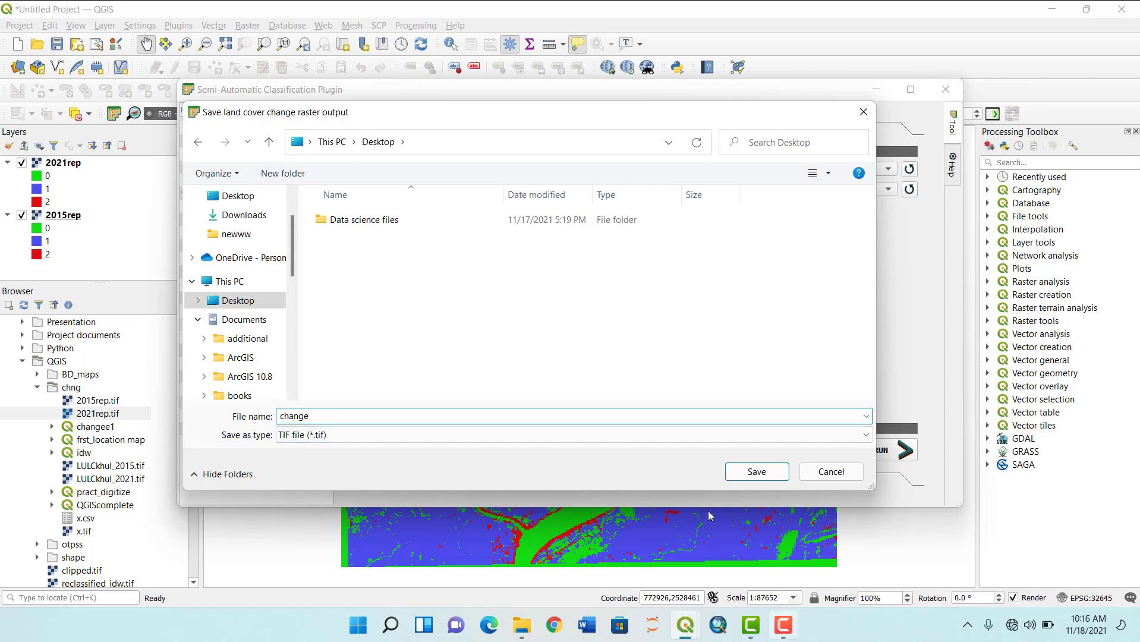
click(752, 474)
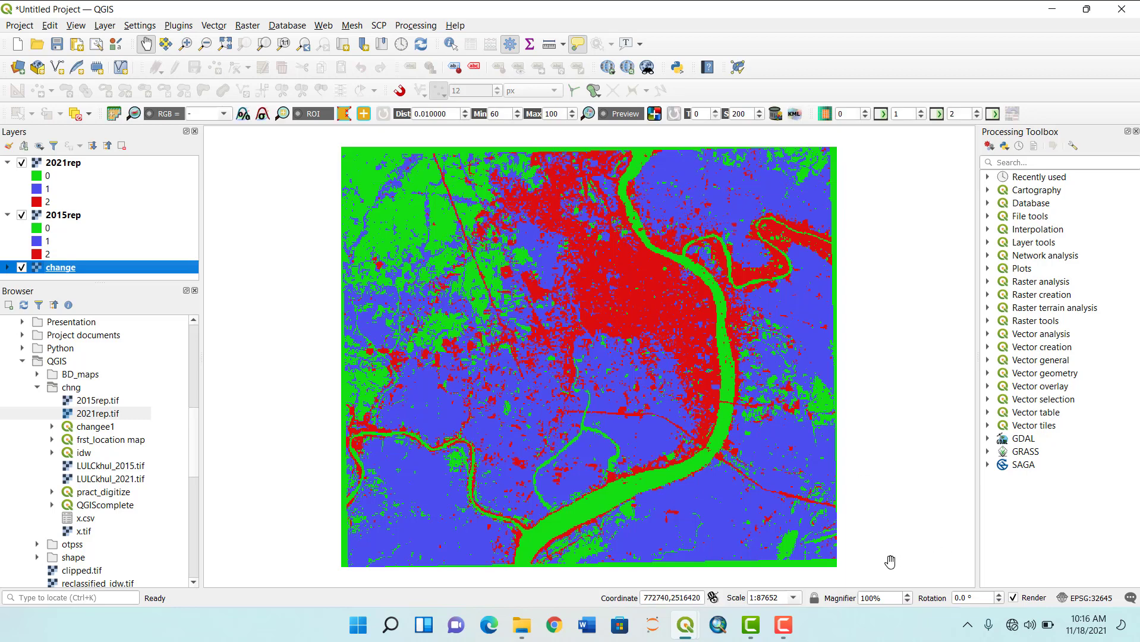
Hide the 2021rep and 2015rep layers and collapse their legends.
click(22, 163)
click(22, 215)
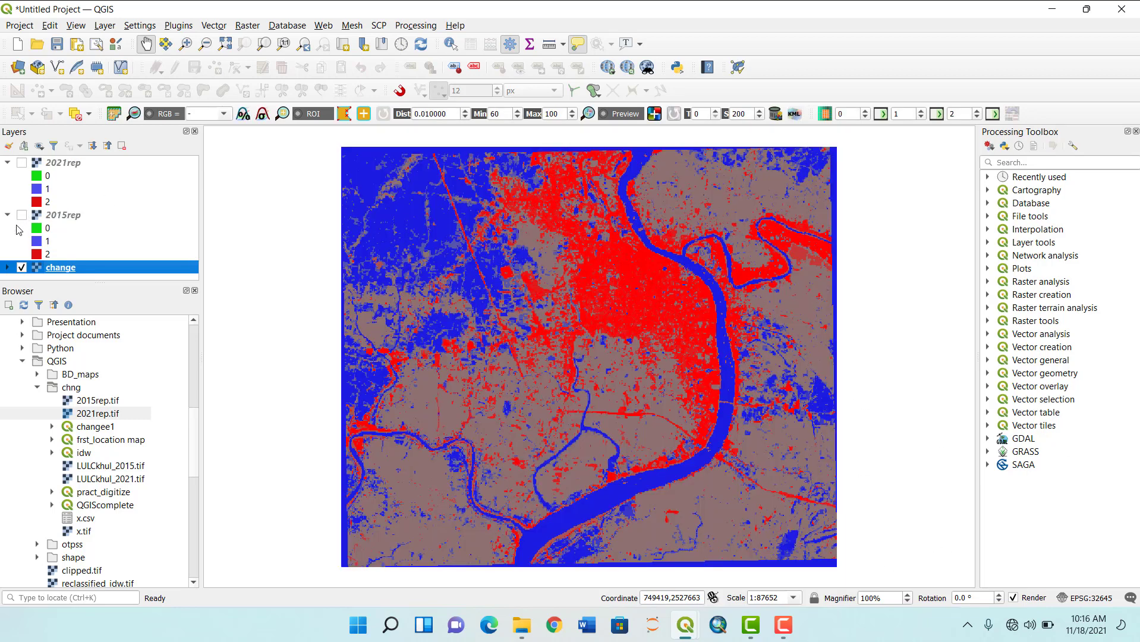
click(8, 215)
click(8, 163)
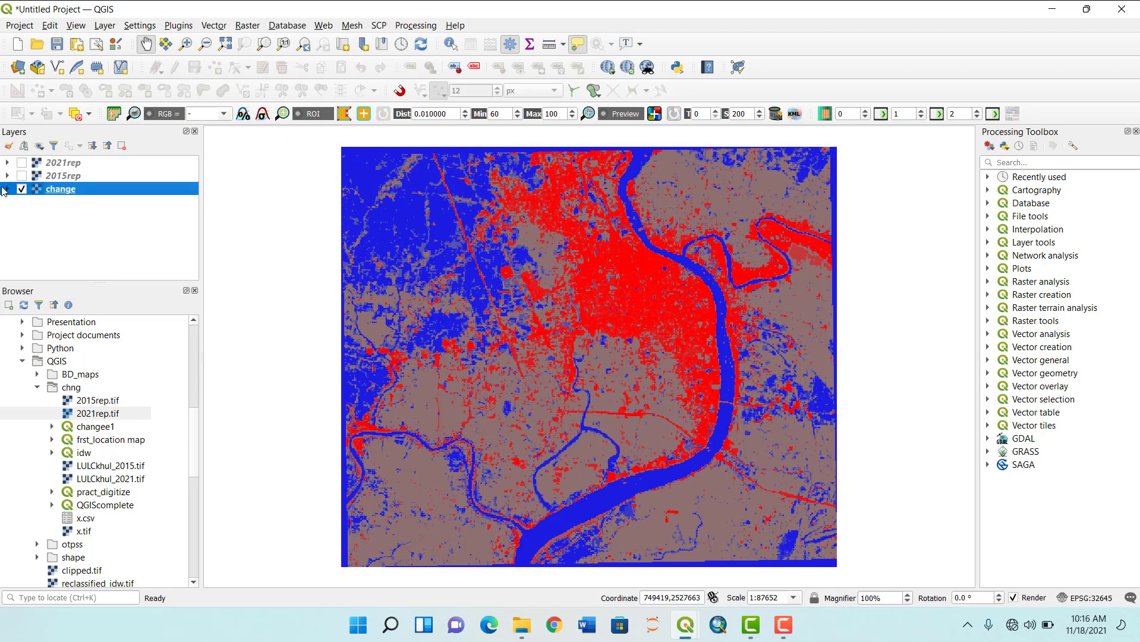
Expand the legend of the change layer and look through its classes.
click(8, 189)
scroll(56, 240, down, 3)
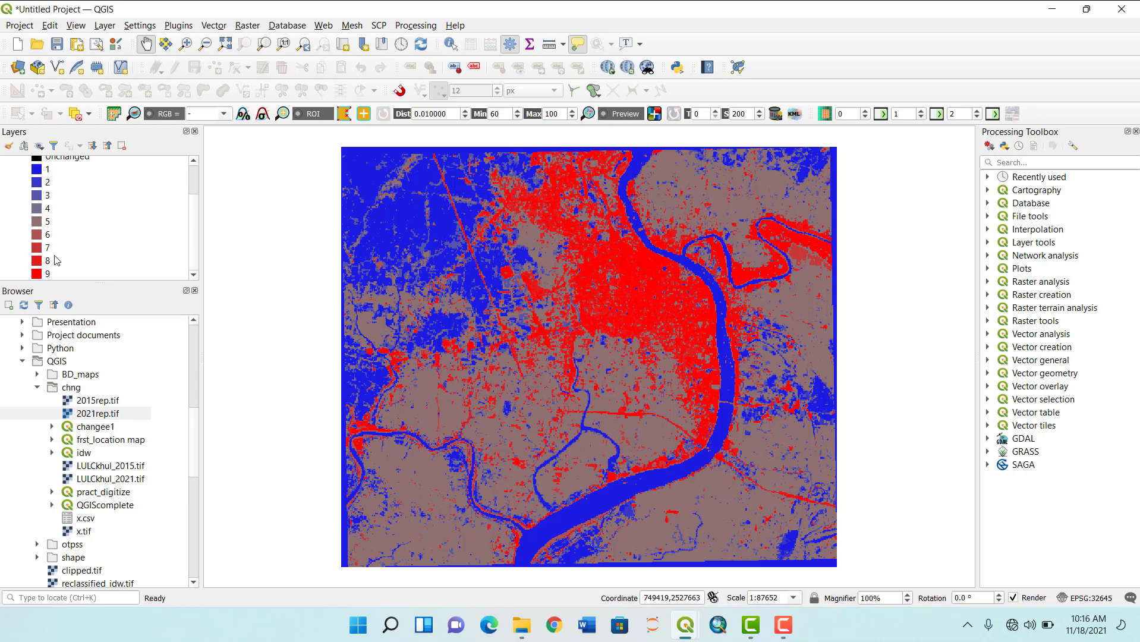
scroll(59, 241, up, 3)
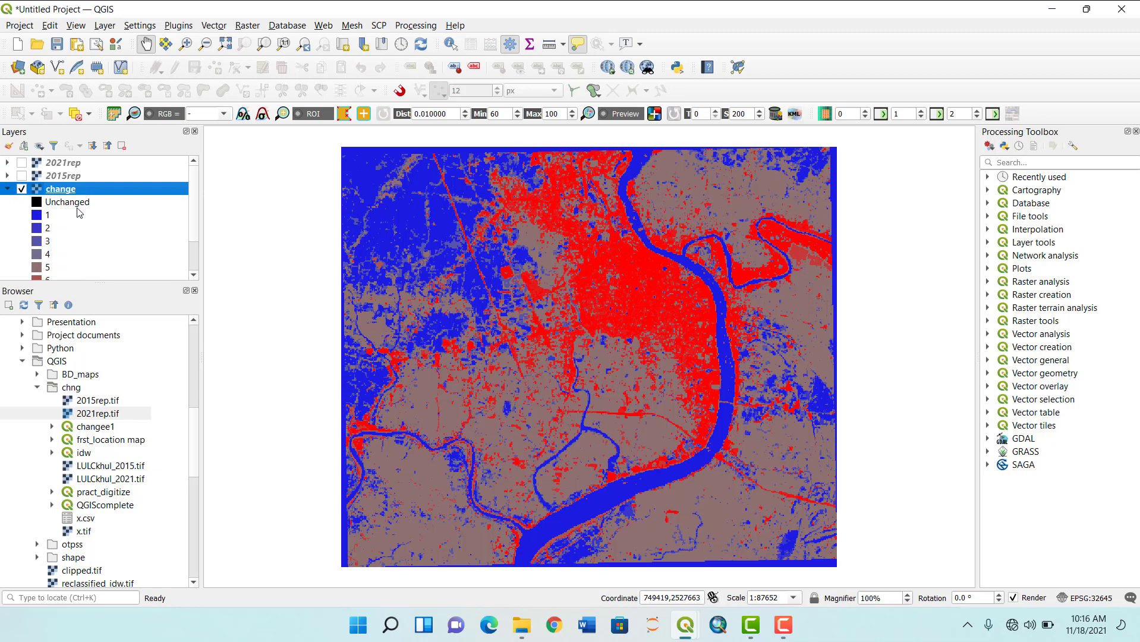
scroll(62, 221, down, 1)
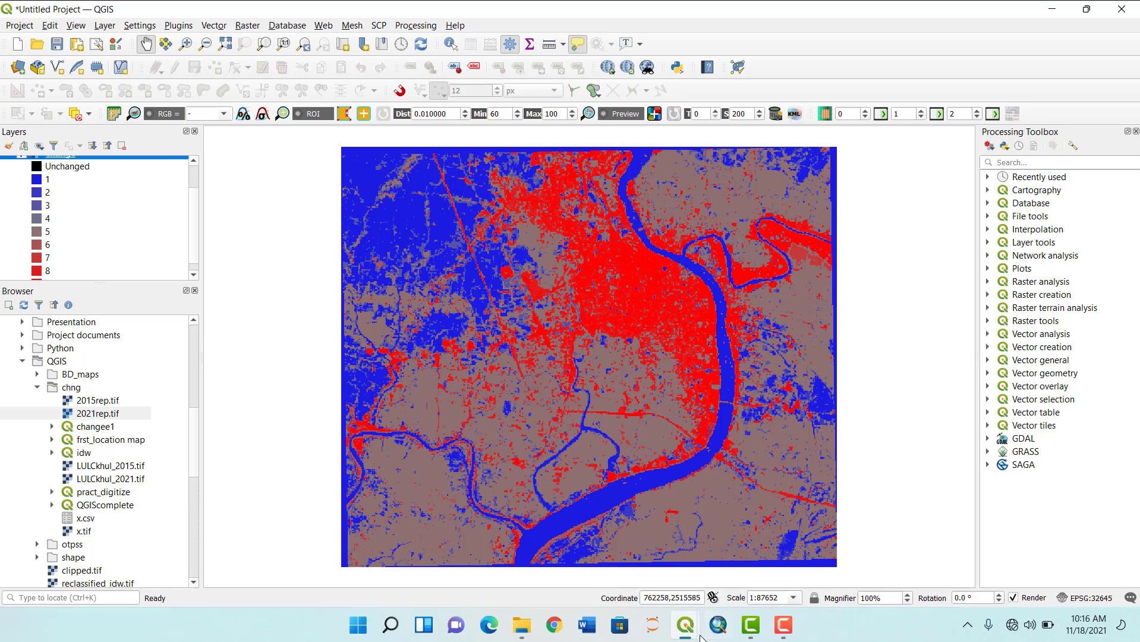
Bring back the plugin's land cover change output and compare its class codes with the change and 2021rep legends.
mouse_move(690, 635)
click(773, 550)
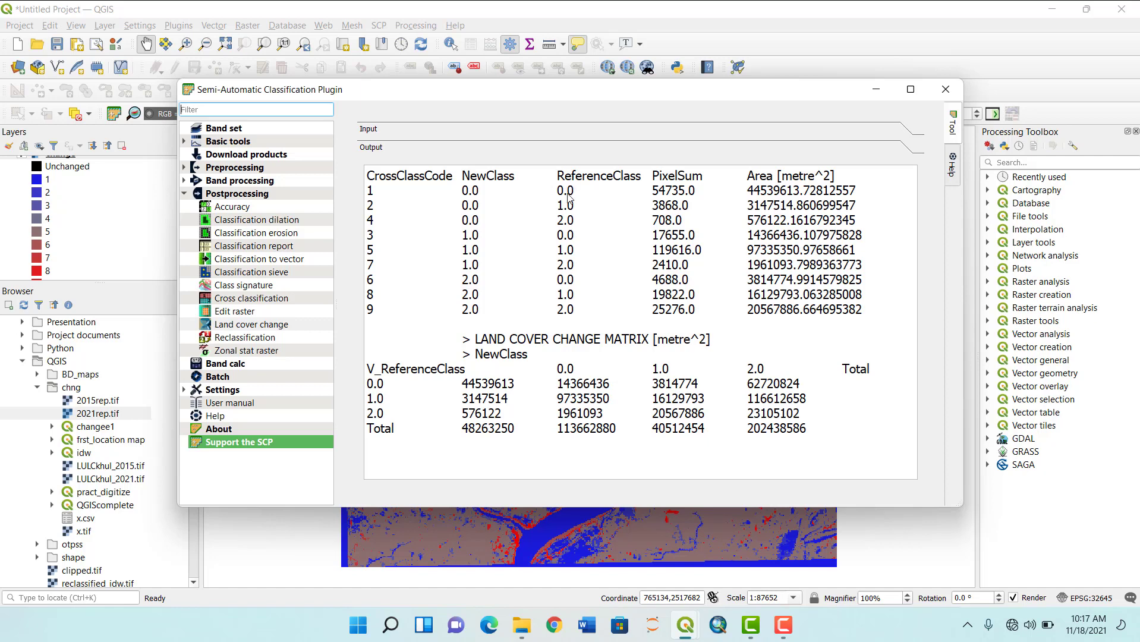
scroll(69, 219, up, 1)
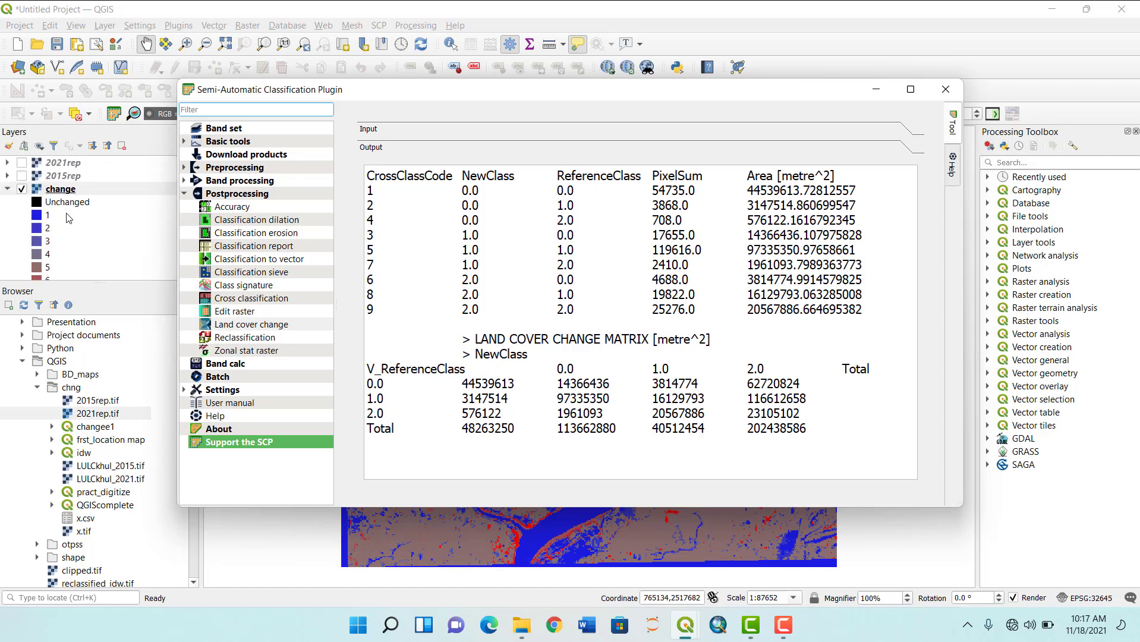
click(8, 163)
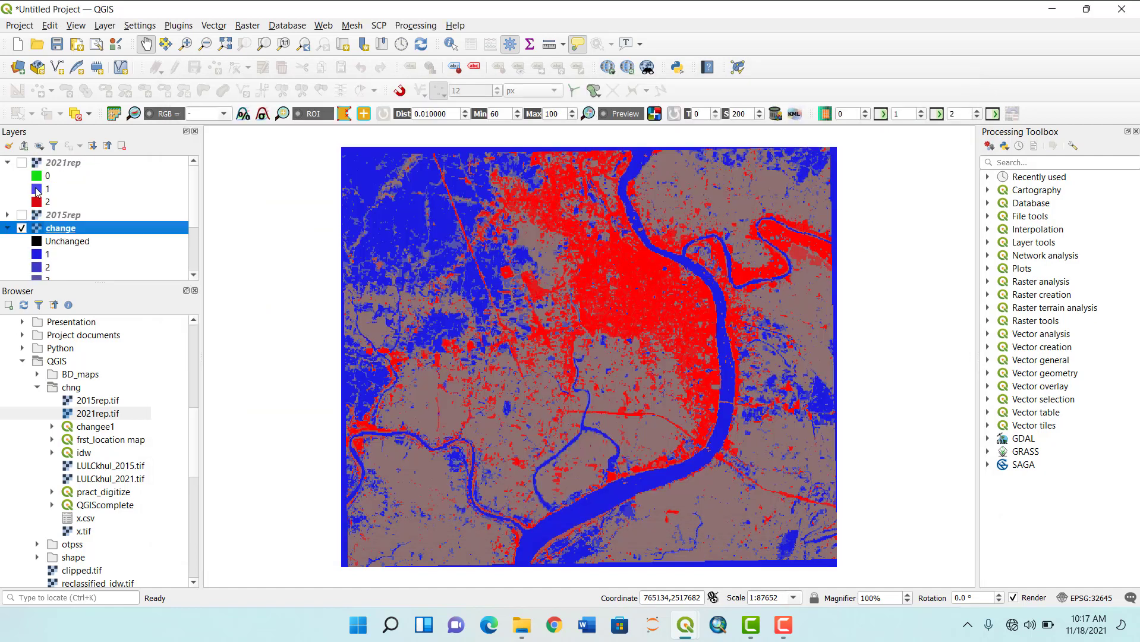
click(7, 163)
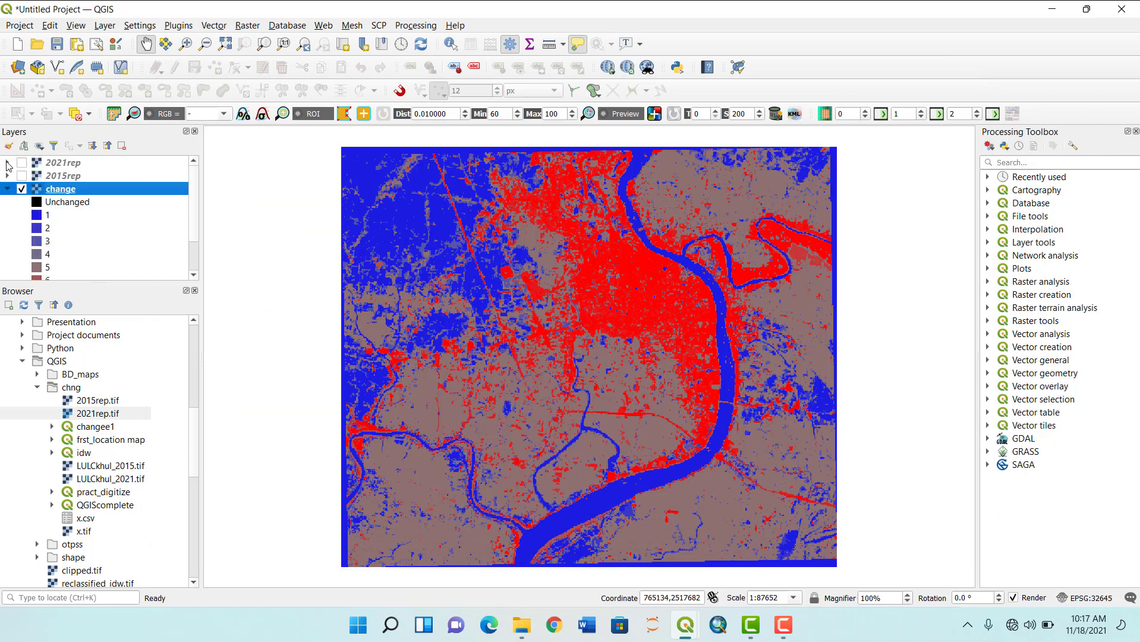
Return to the land cover change output and examine the cross-class code 8 row, including its classes and area.
mouse_move(686, 624)
click(696, 519)
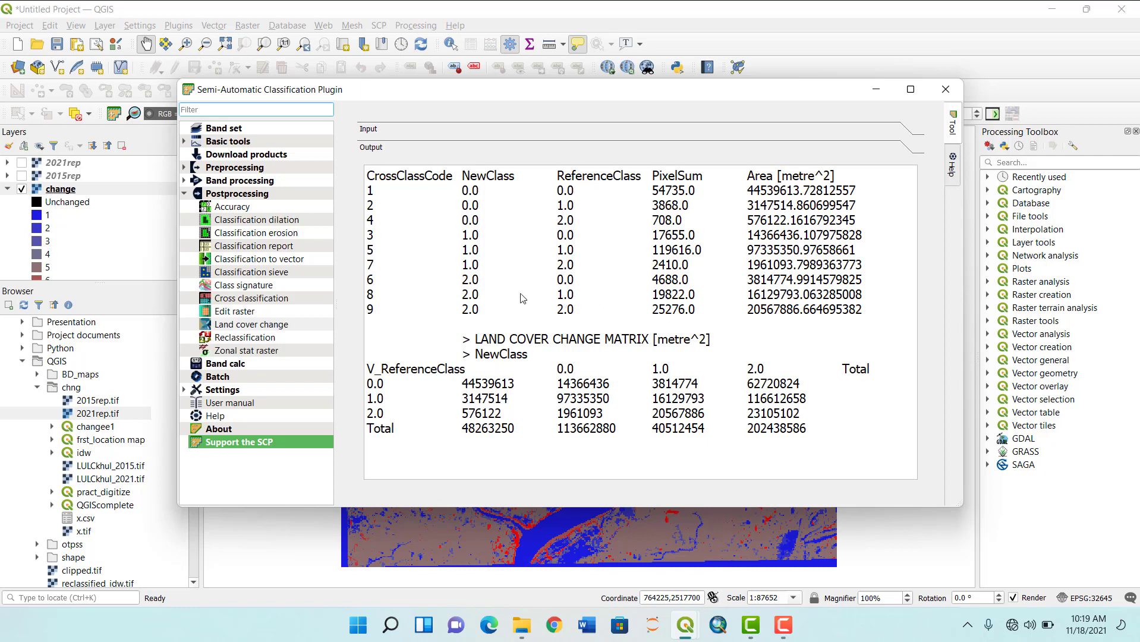
double_click(563, 296)
double_click(471, 295)
drag(654, 297, 798, 300)
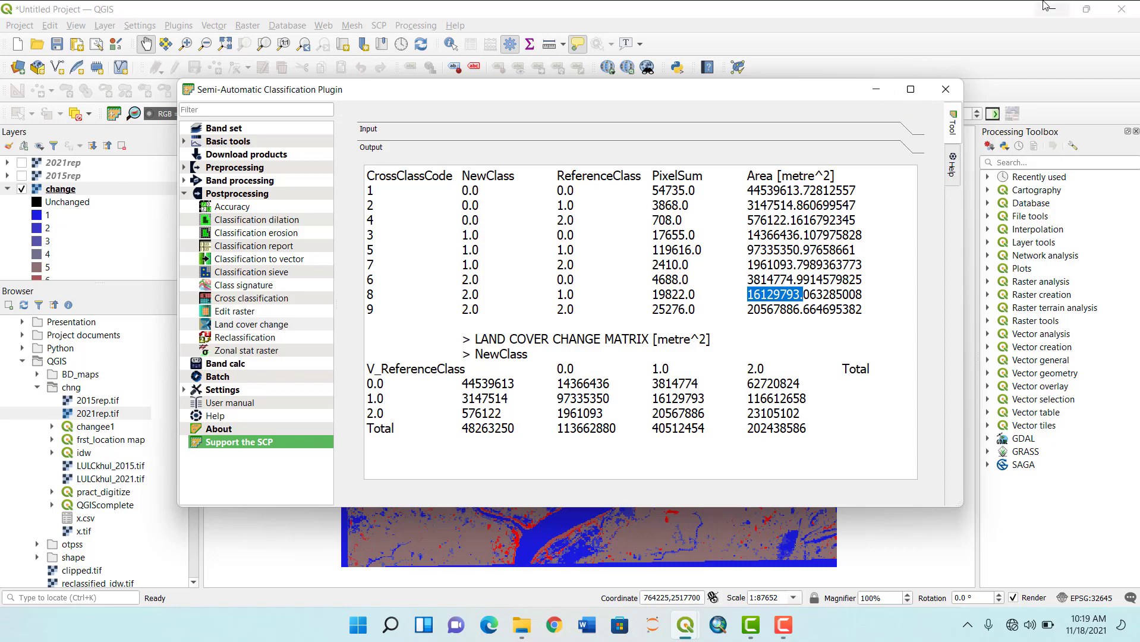
Switch to the desktop, move the change spreadsheet file clear of the other icons, and open it in Excel.
click(876, 90)
click(1052, 9)
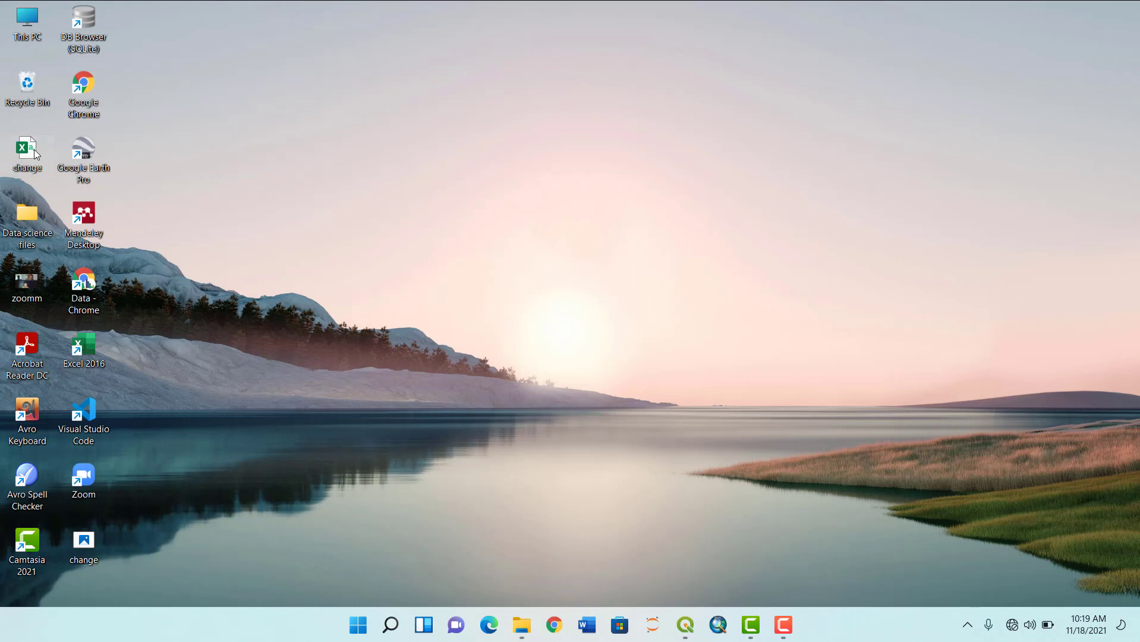
drag(36, 151, 481, 176)
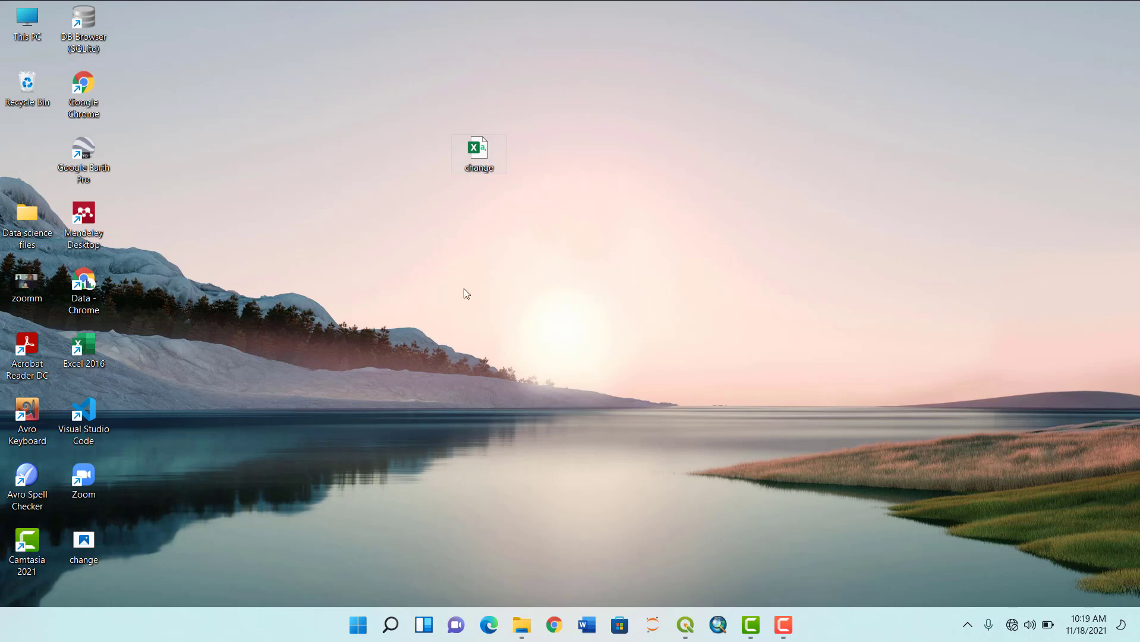
double_click(90, 348)
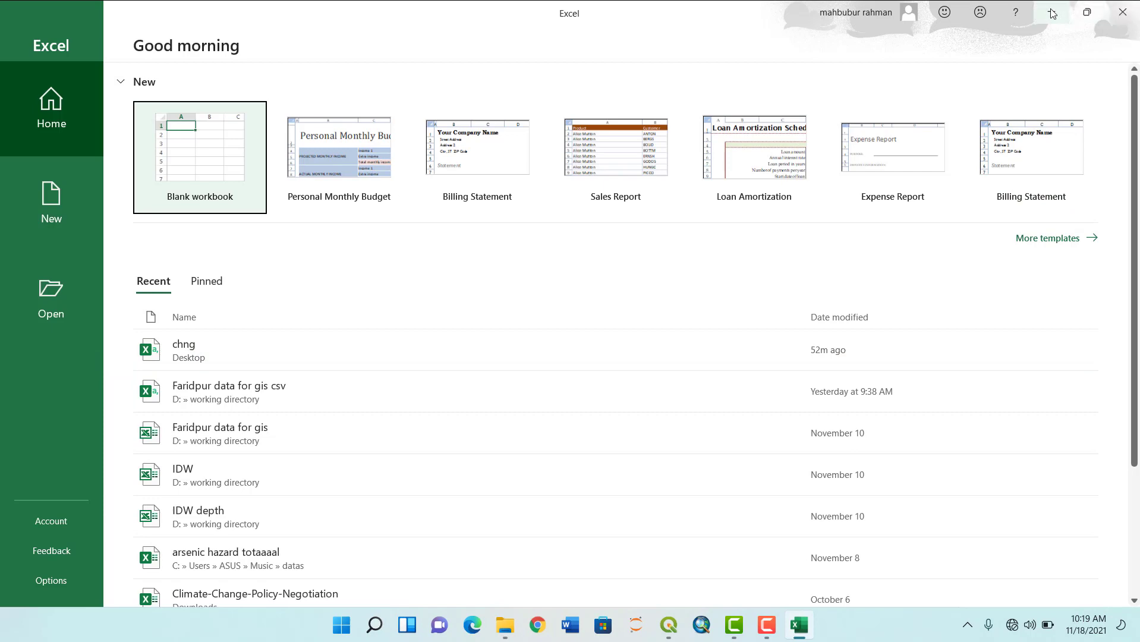
click(1056, 10)
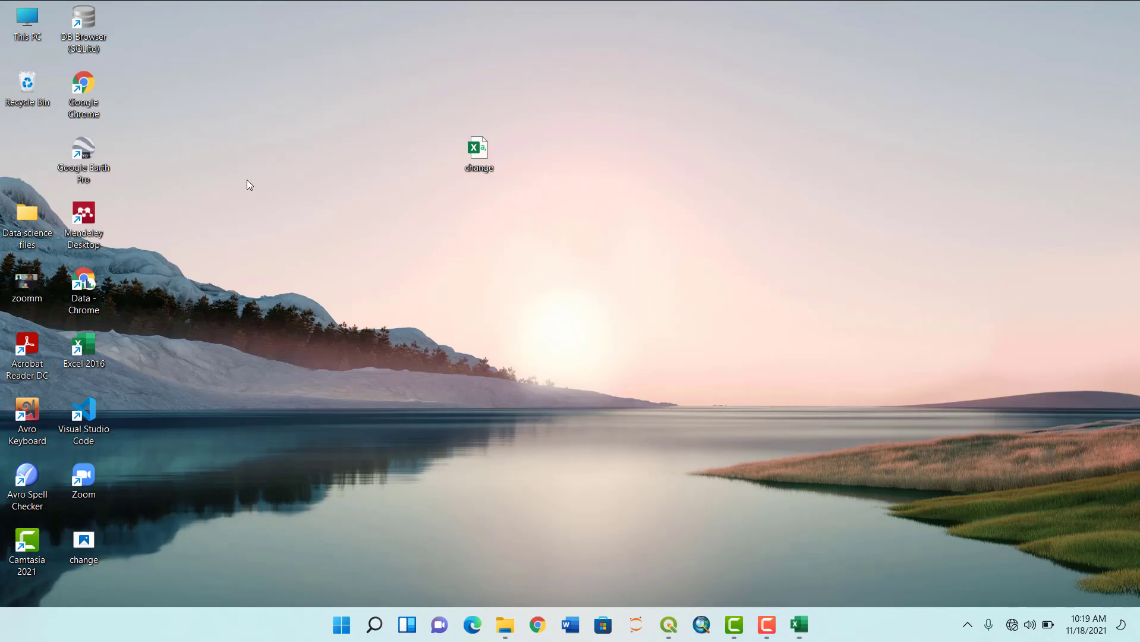
double_click(491, 163)
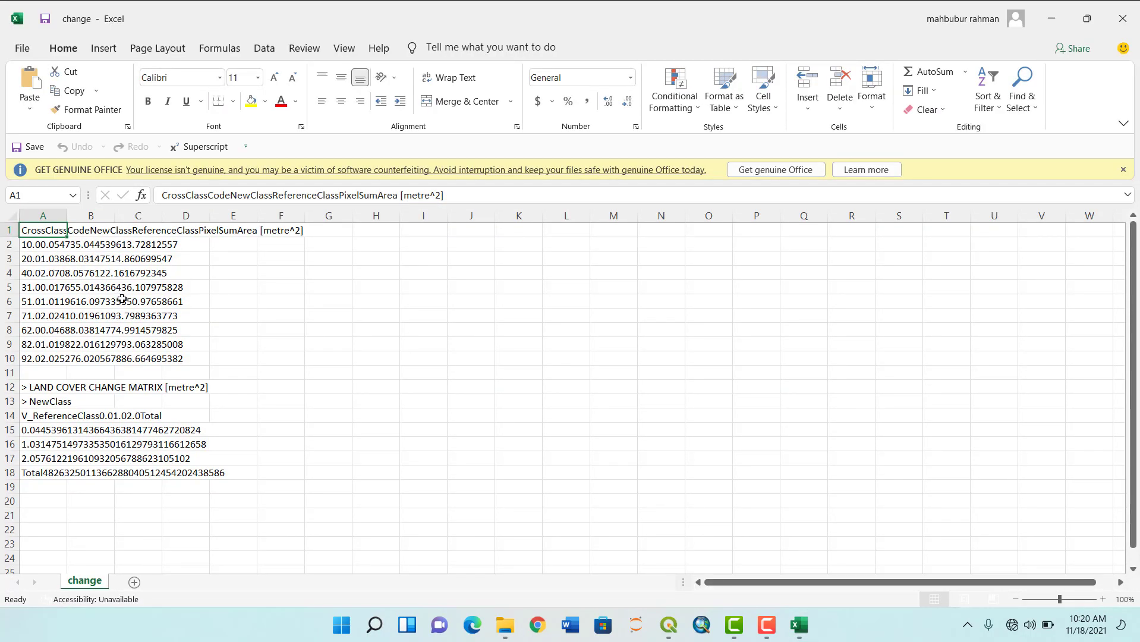
Split column A of the change sheet into separate columns with Text to Columns, using Delimited data and the Tab delimiter.
click(39, 216)
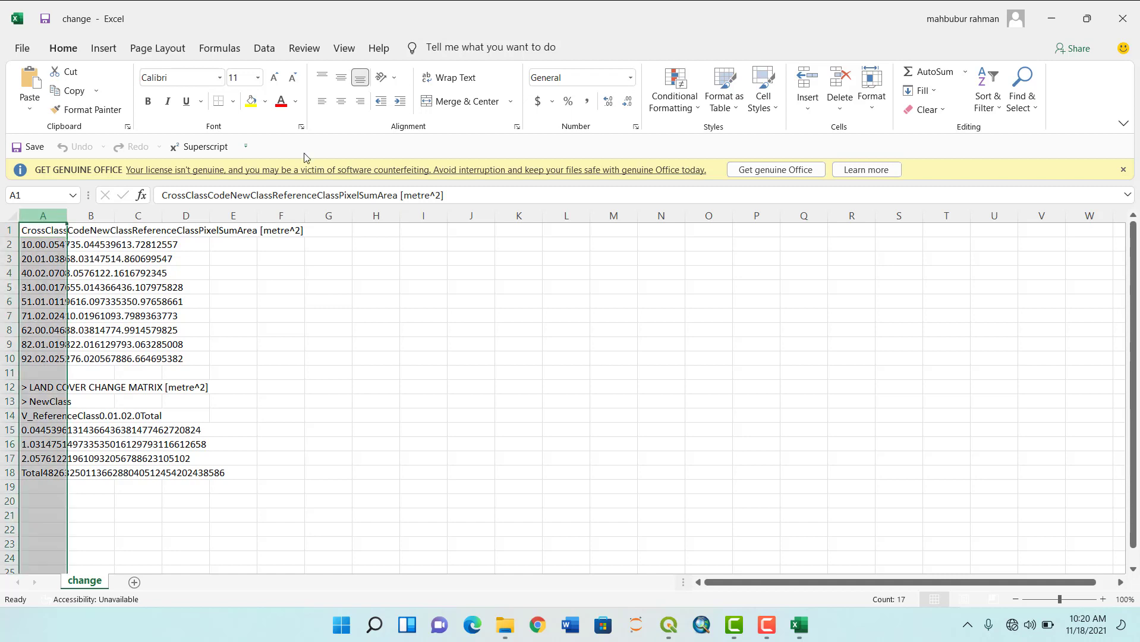
click(303, 48)
click(344, 48)
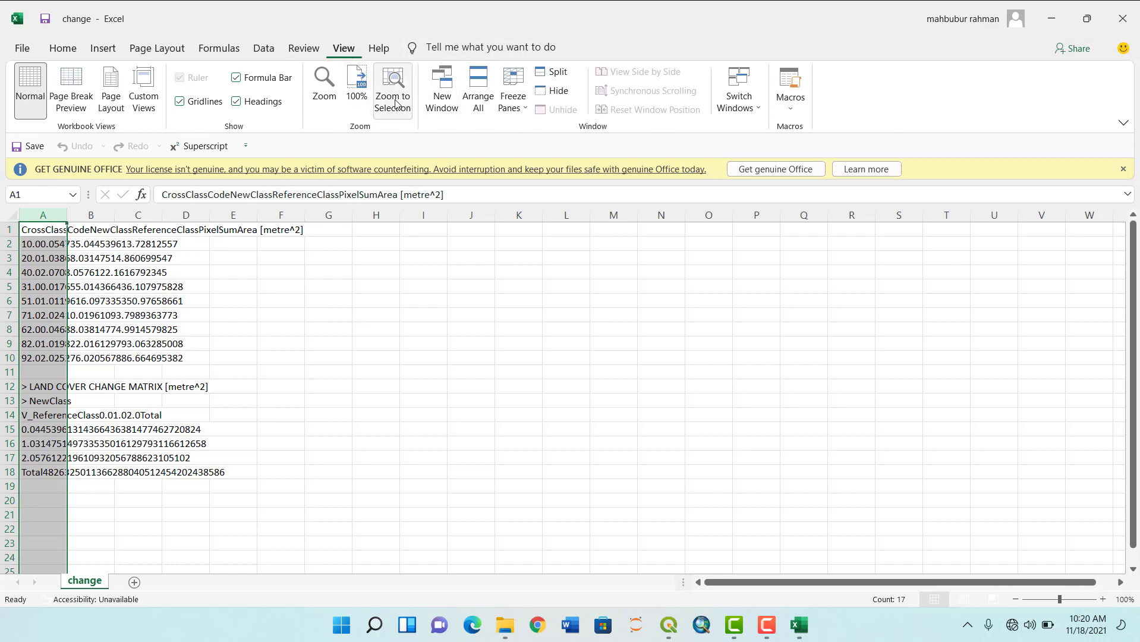
click(259, 50)
click(505, 92)
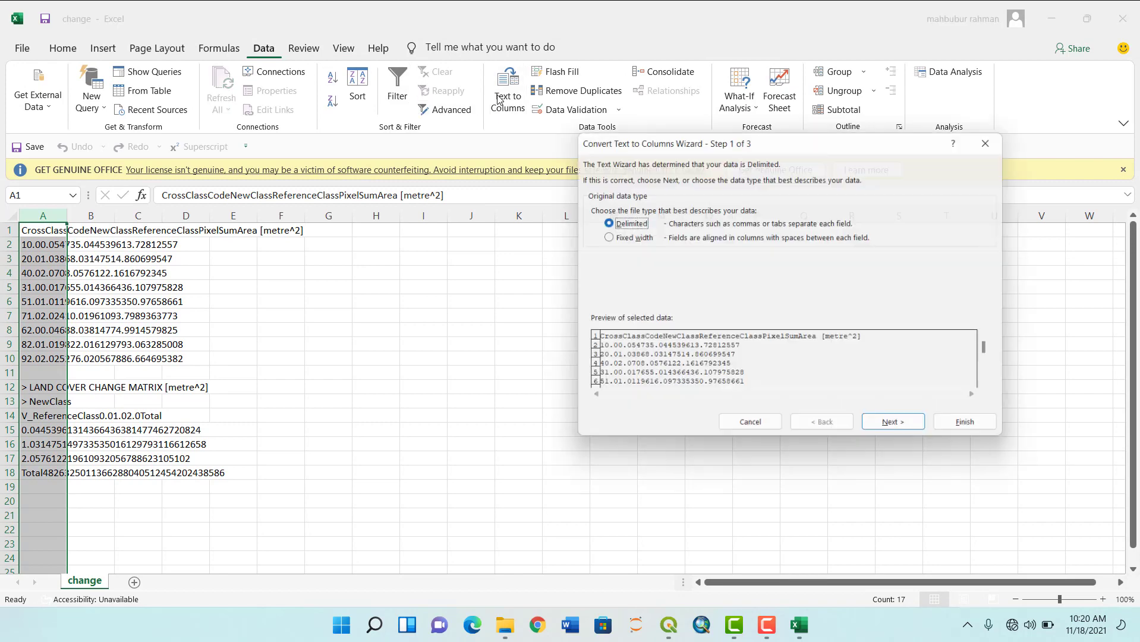
click(896, 434)
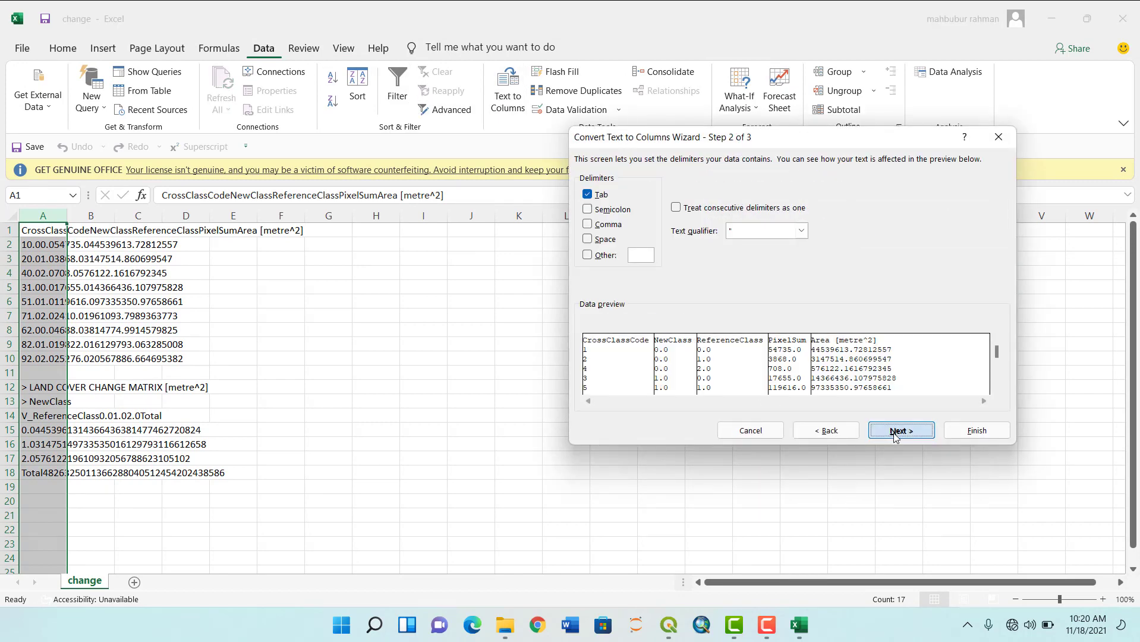
click(900, 430)
click(976, 431)
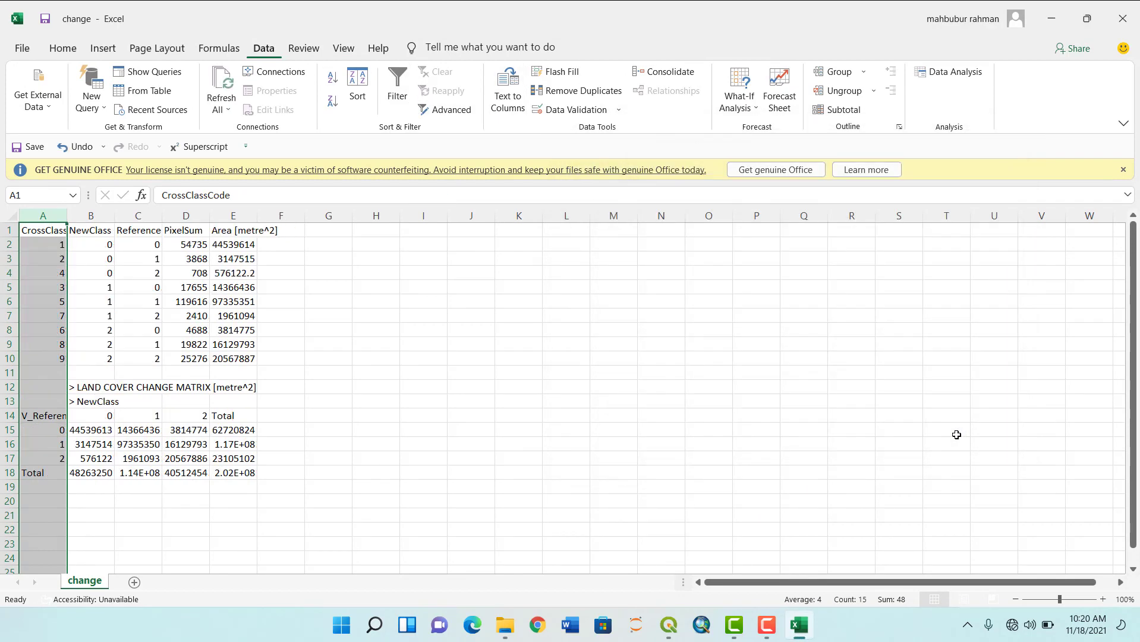
click(614, 387)
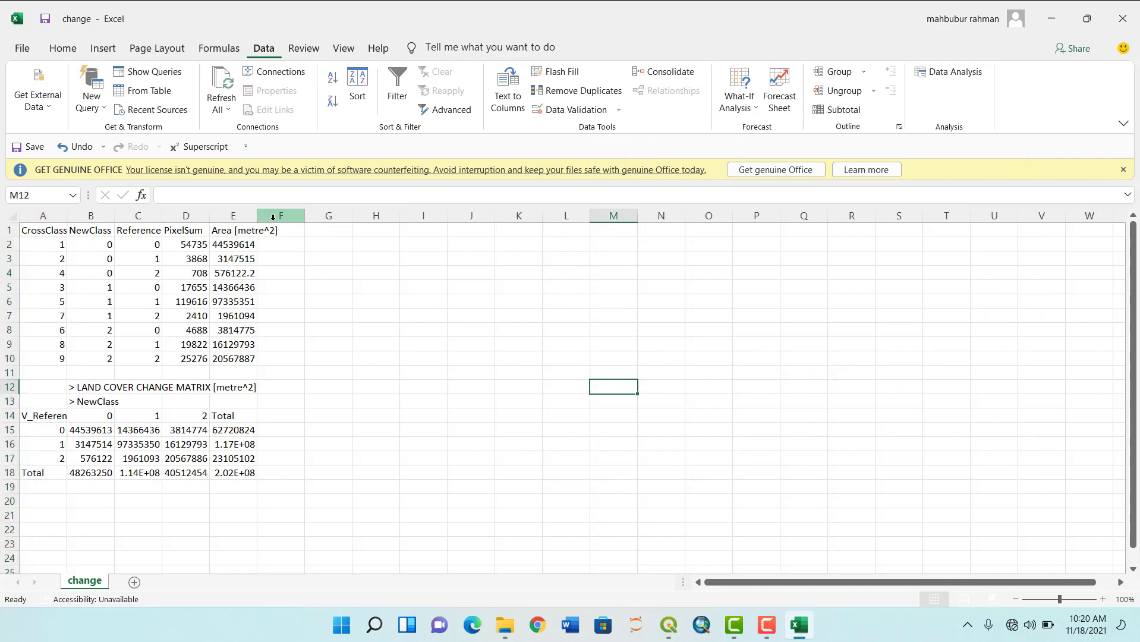
Widen the Area [metre^2] column so its values show in full, and select the first area value in E2.
click(234, 216)
double_click(257, 217)
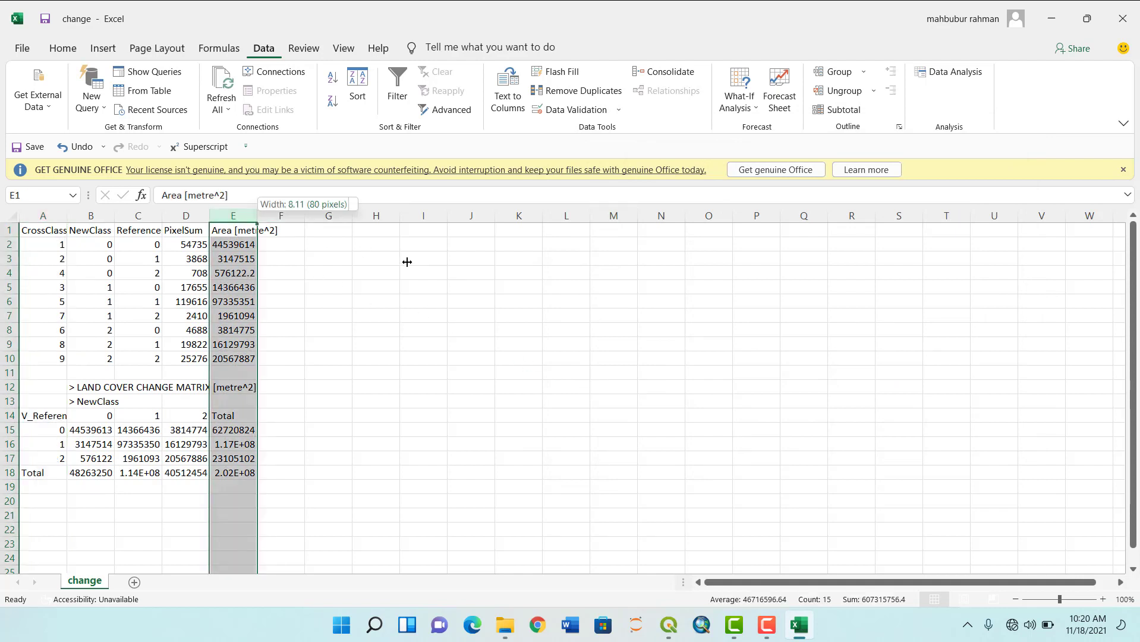
click(616, 316)
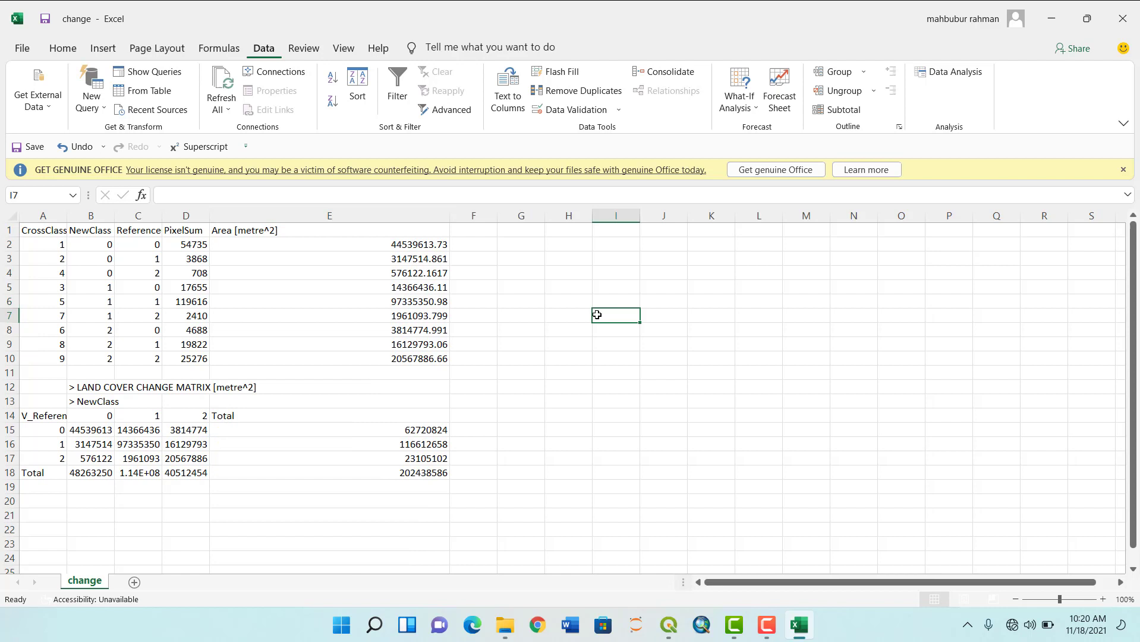
click(413, 255)
click(414, 245)
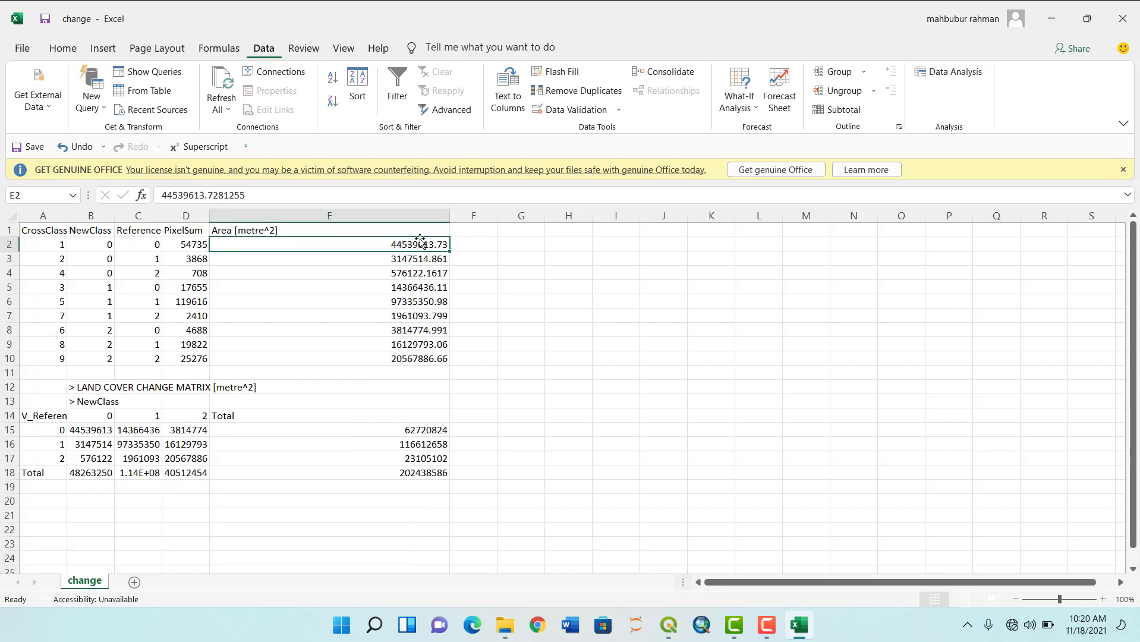
Look over the cross-class area values in column E and switch back to the QGIS project window.
drag(425, 273, 426, 374)
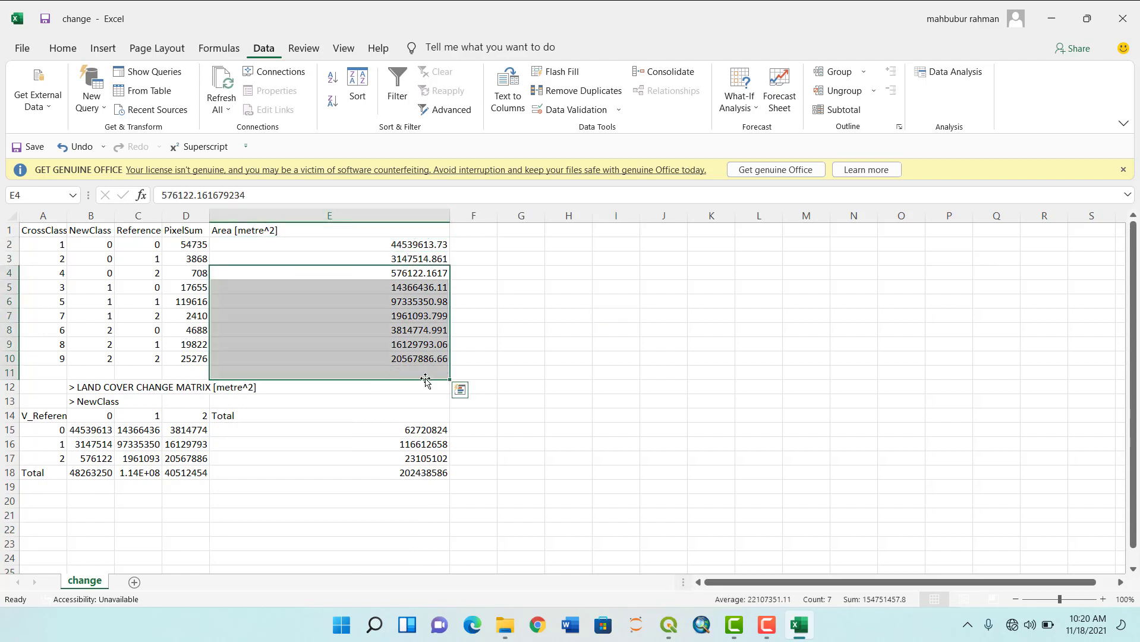
click(550, 373)
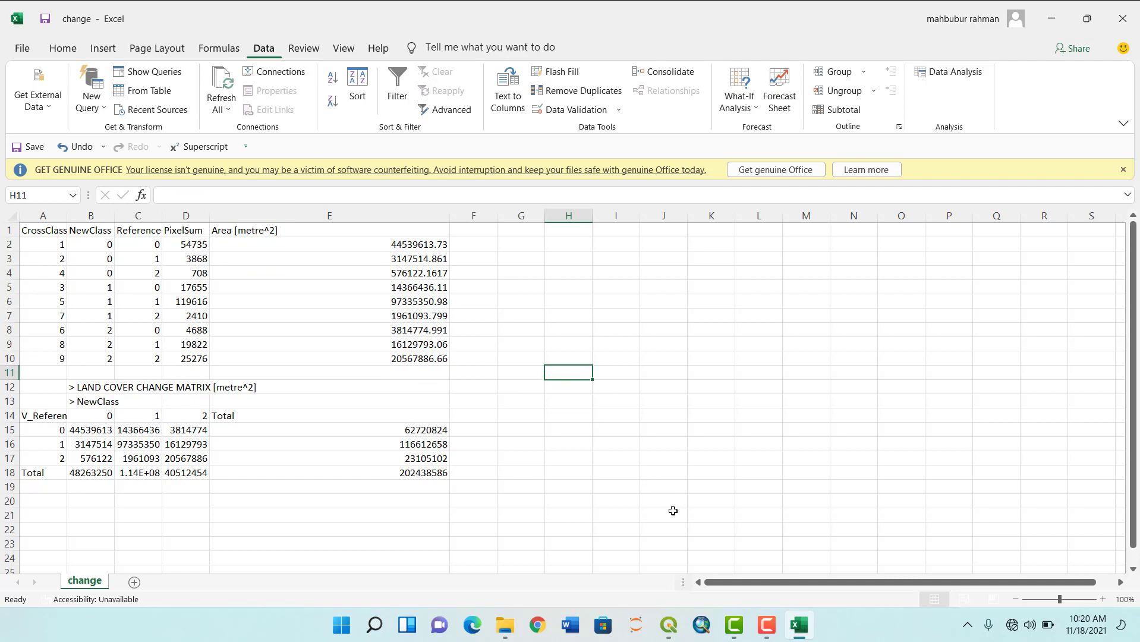
mouse_move(669, 624)
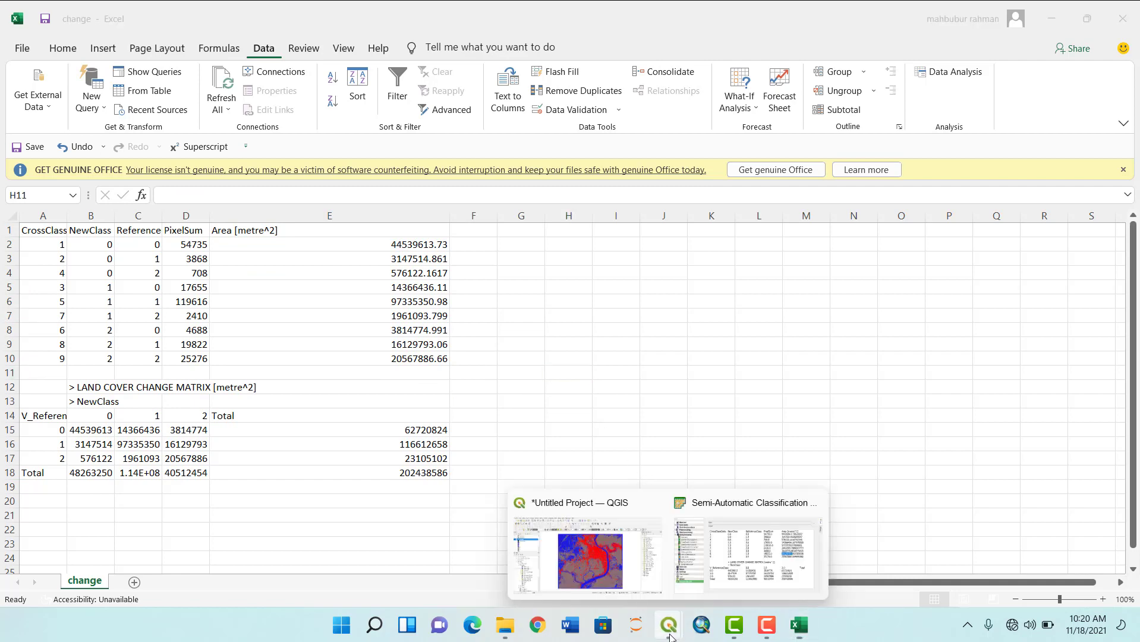
click(591, 556)
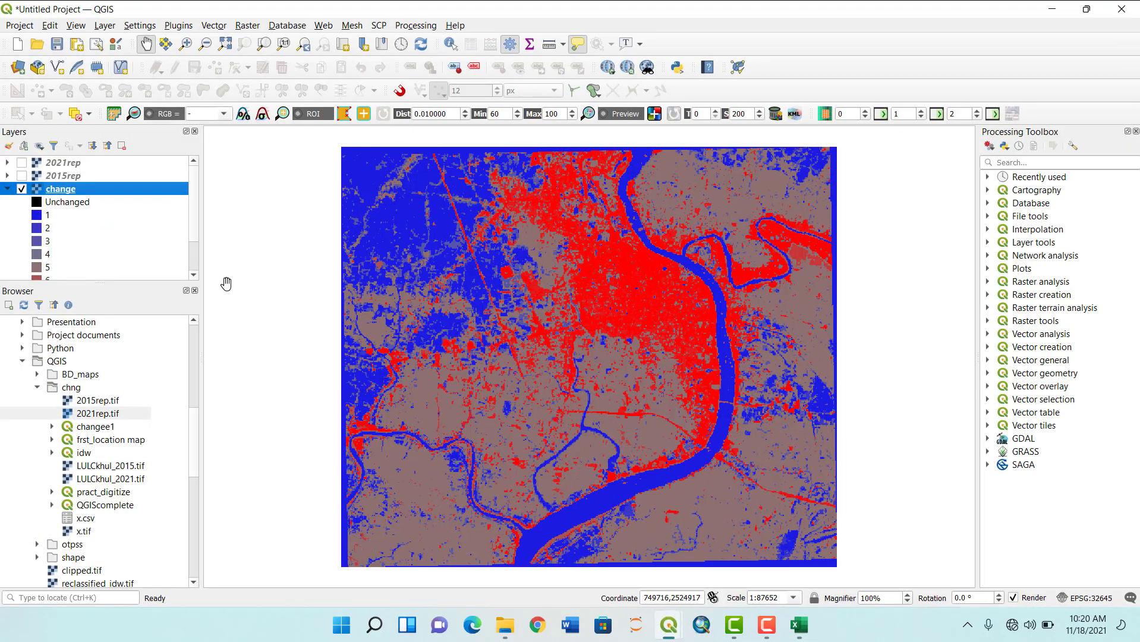
Remove the Unchanged class (value 0) from the change layer's Paletted/Unique values symbology and apply the style.
double_click(60, 189)
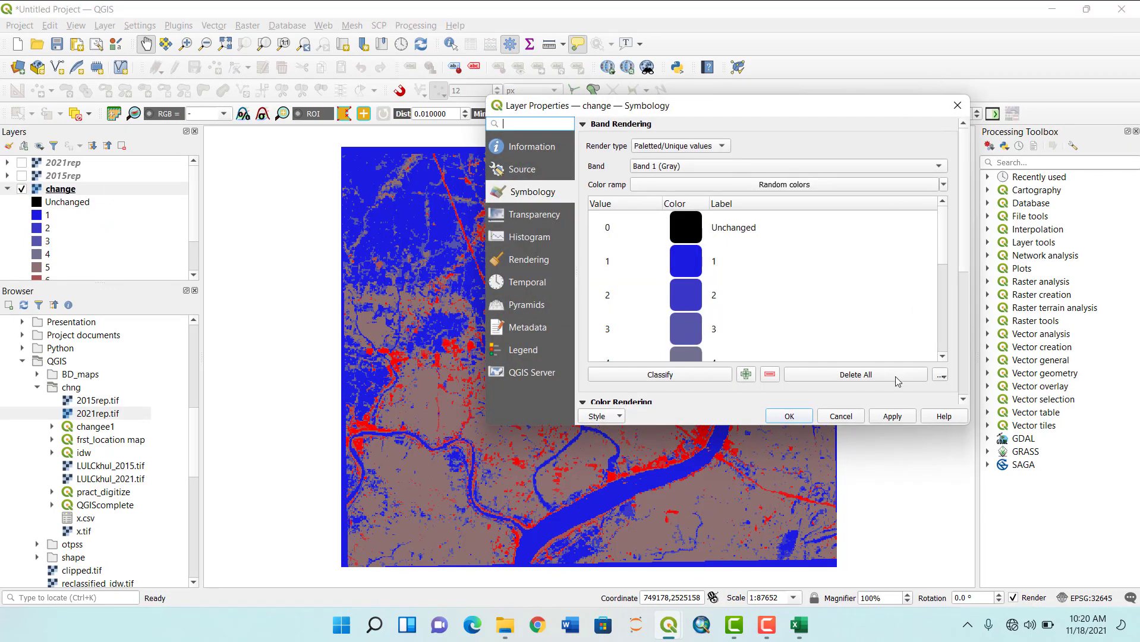
drag(704, 426, 704, 564)
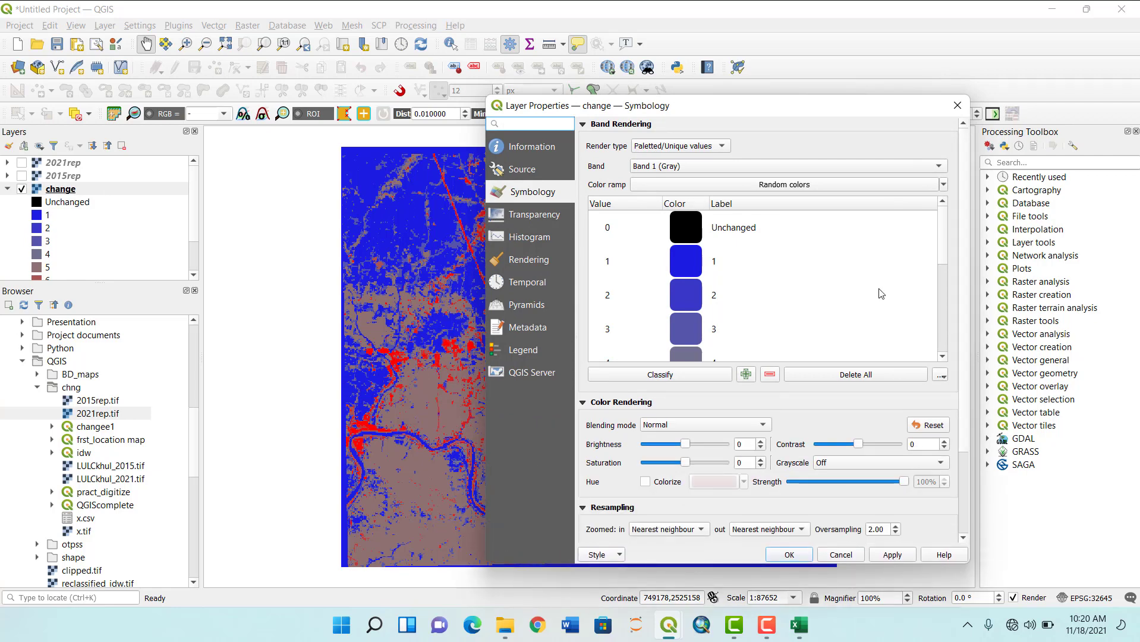
click(604, 224)
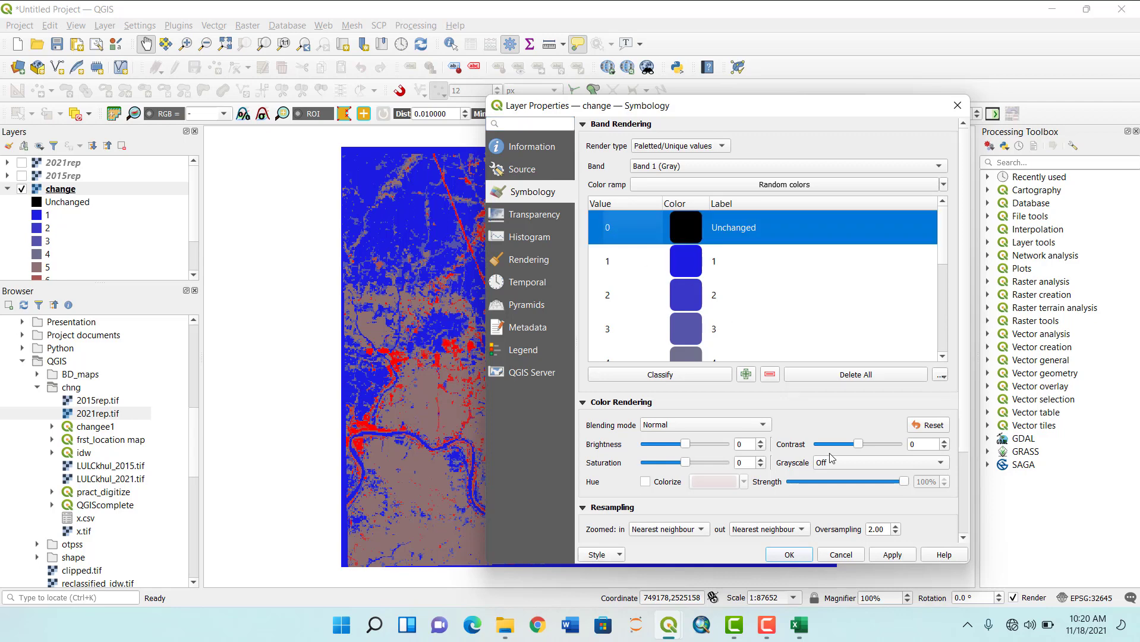
click(771, 374)
click(893, 555)
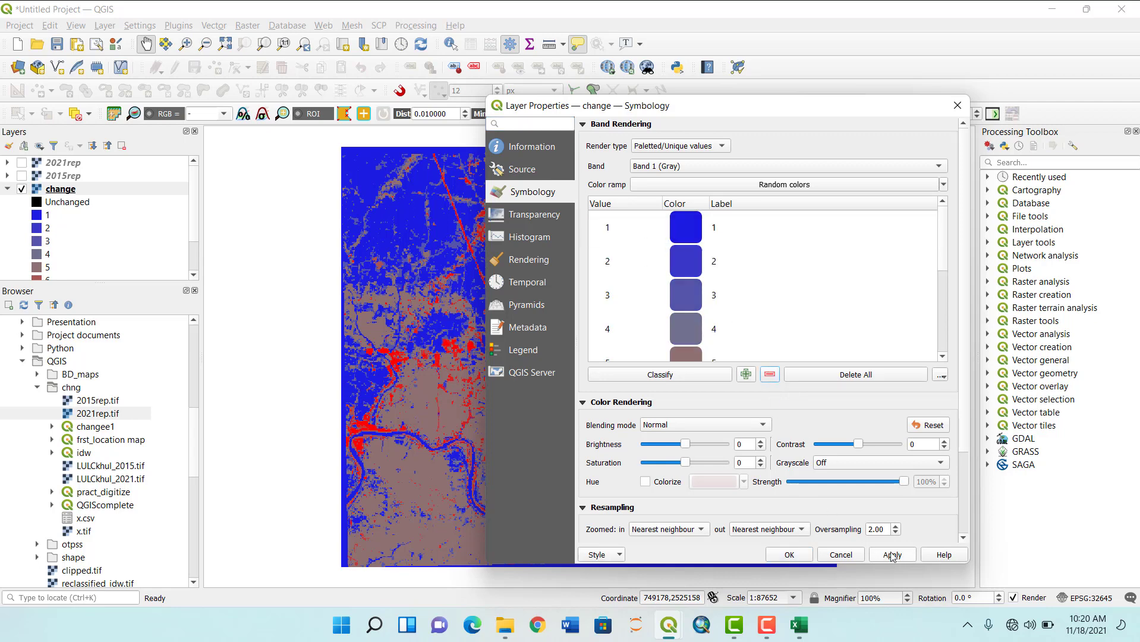
click(789, 555)
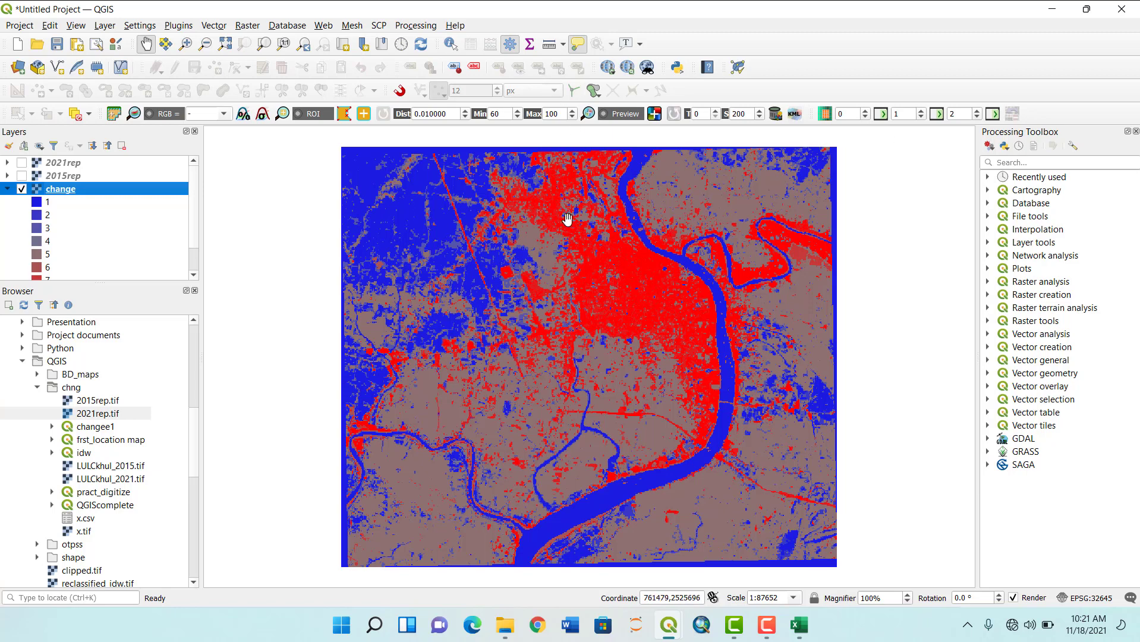
Polygonize Band 1 (Gray) of the change raster into a temporary vector layer with the field DN, and clear the open windows off the map.
click(241, 26)
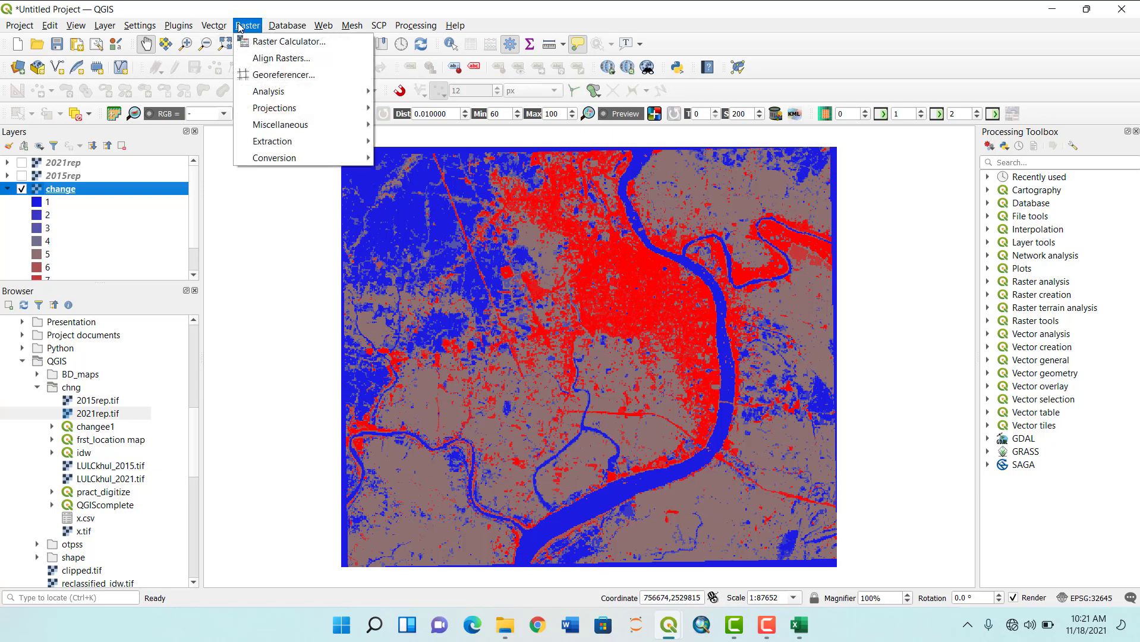
mouse_move(281, 110)
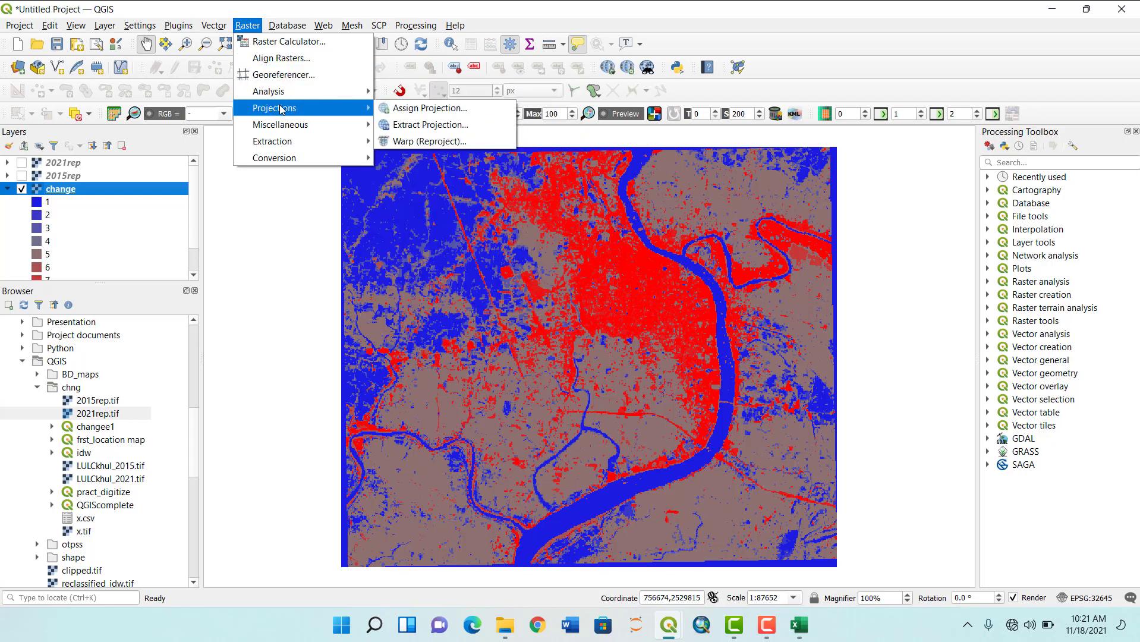
mouse_move(297, 163)
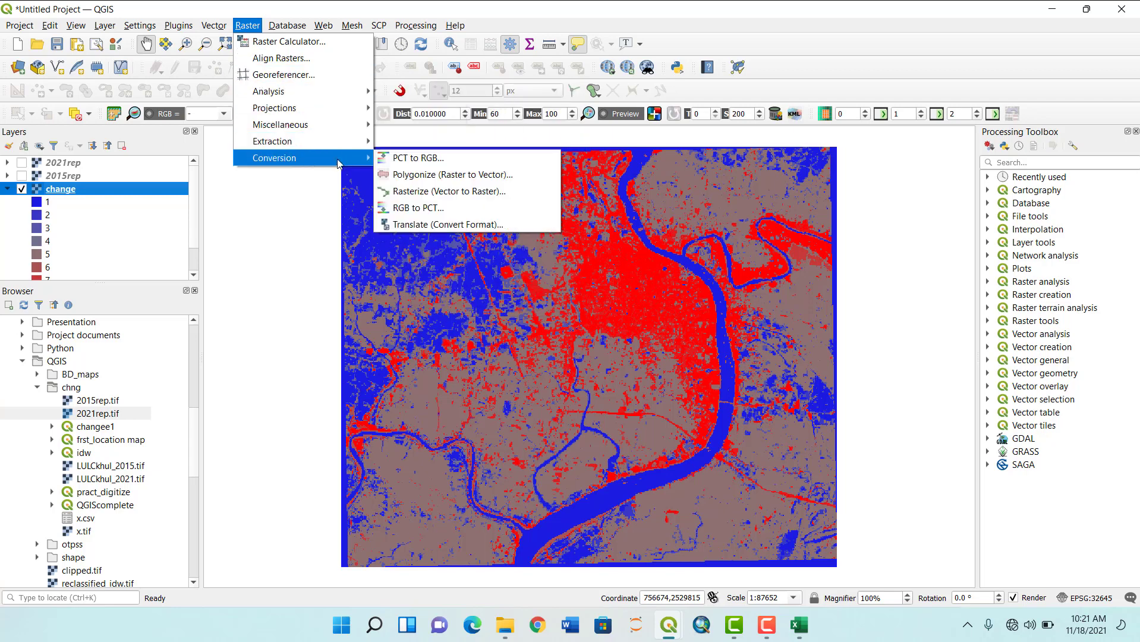
click(488, 180)
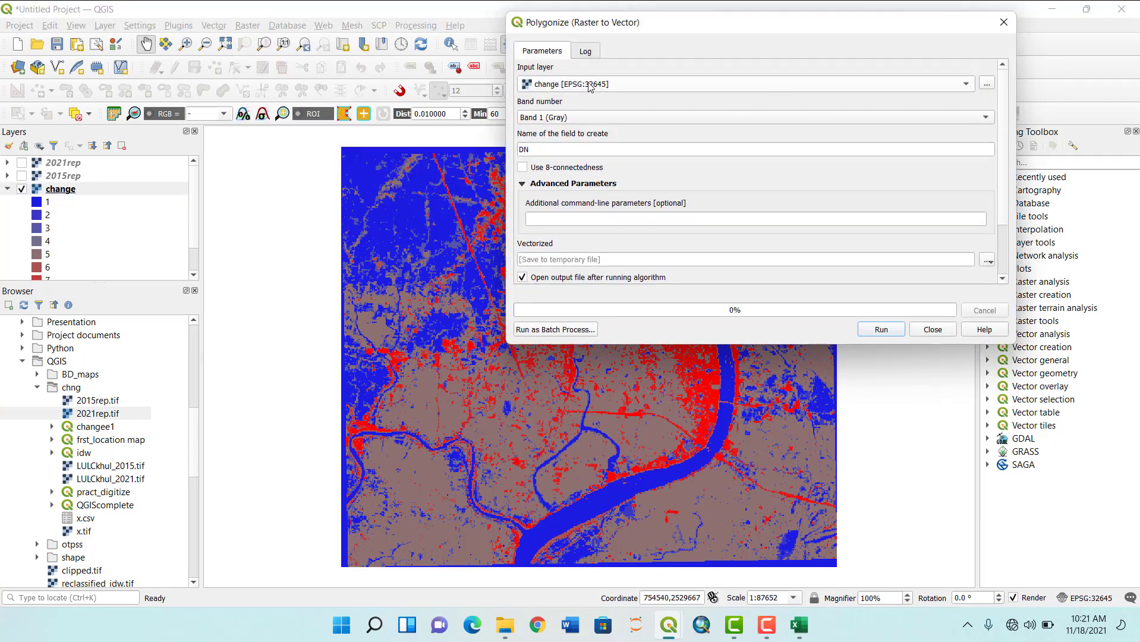
click(588, 143)
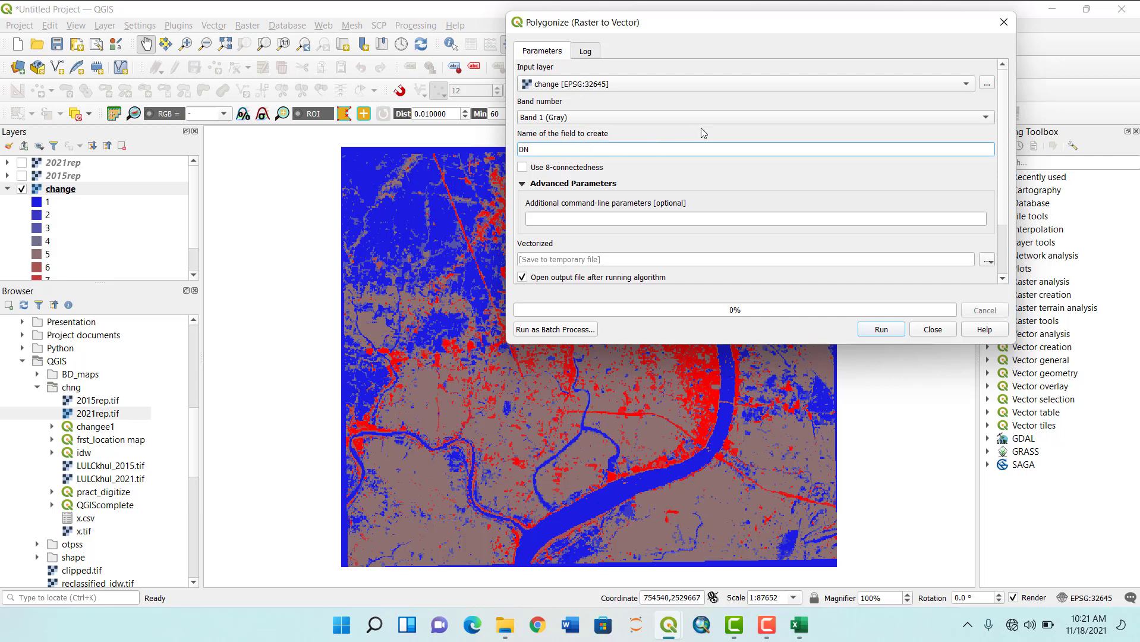
scroll(997, 218, down, 3)
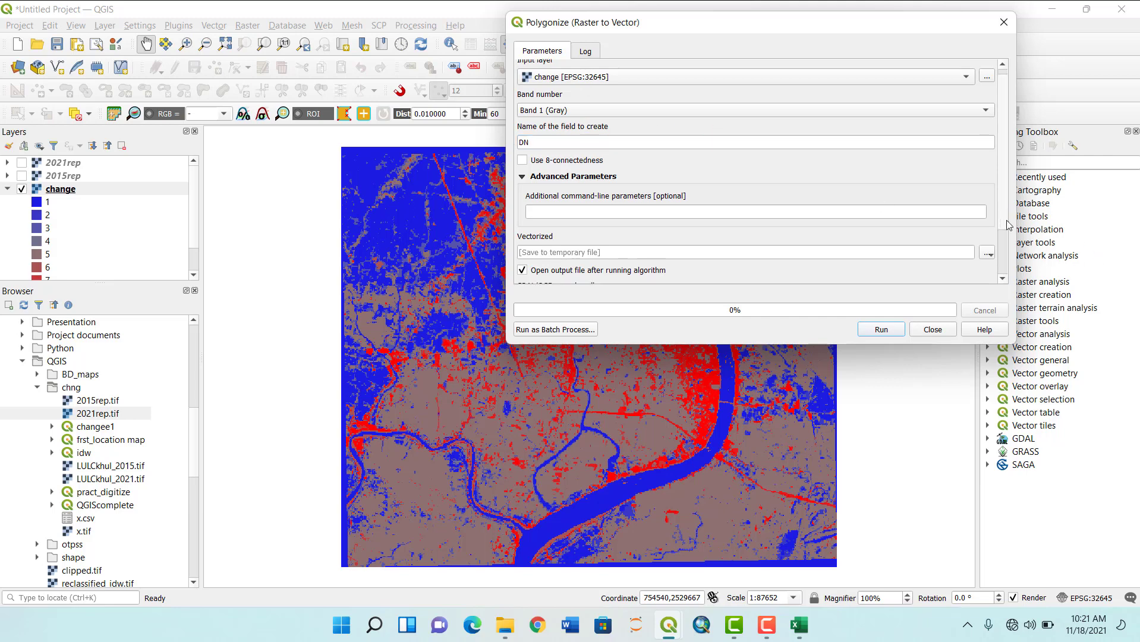
click(894, 324)
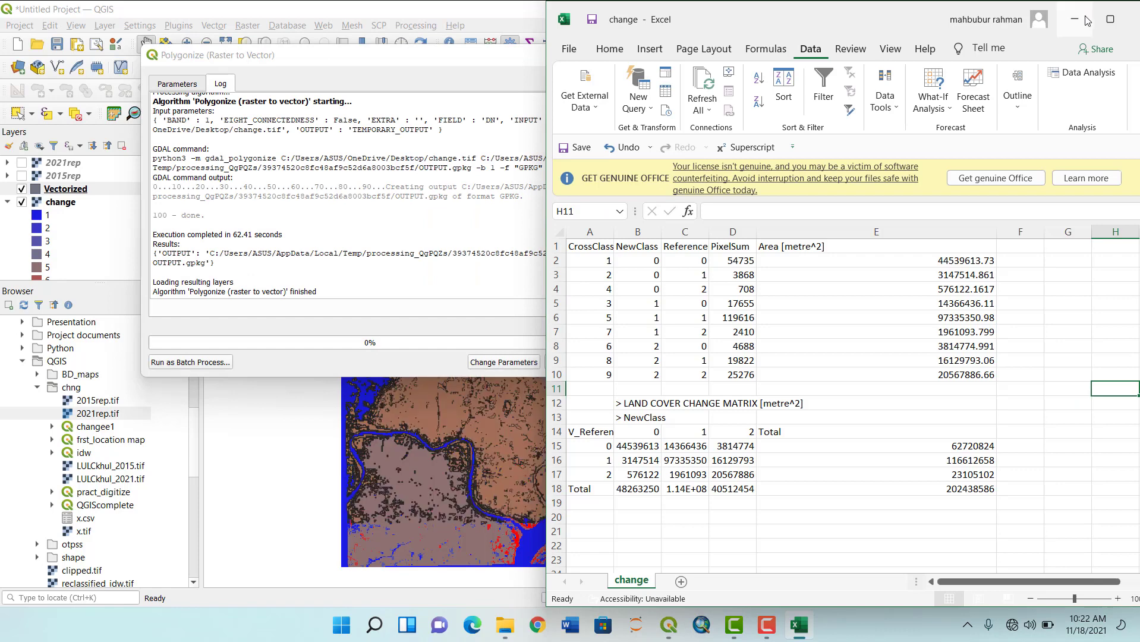
click(1085, 21)
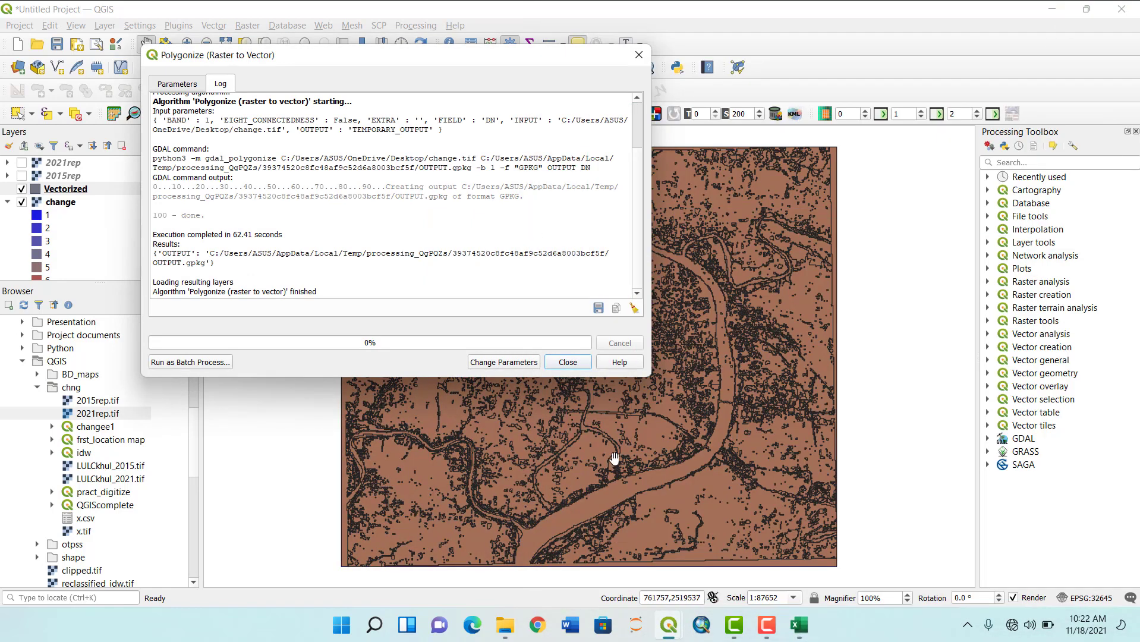
click(619, 363)
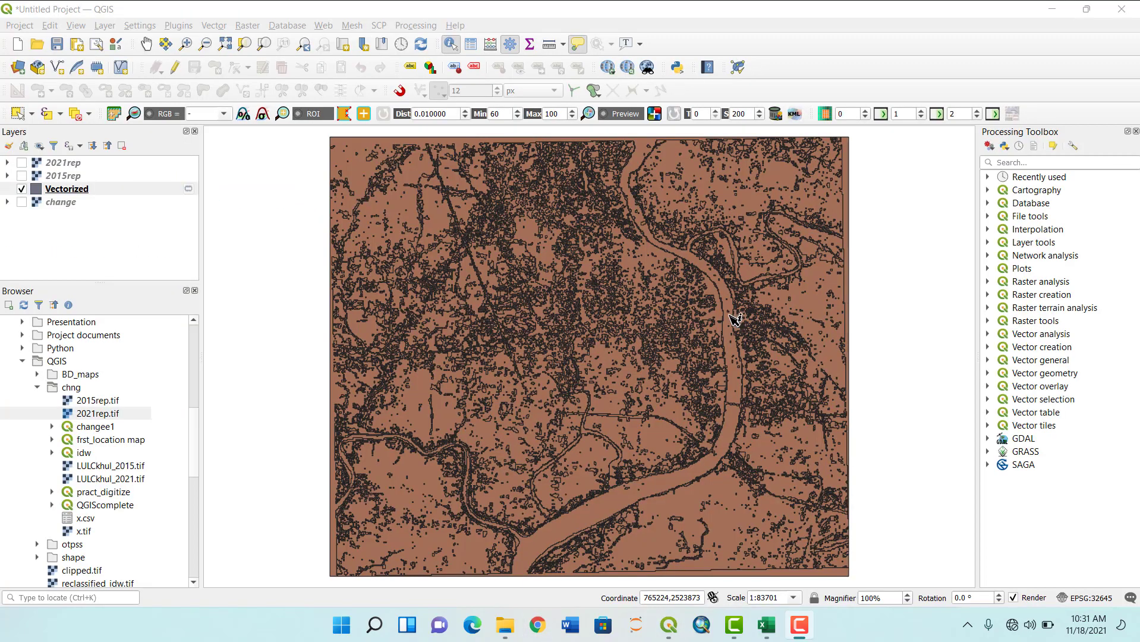
Identify polygons along the river in the Vectorized layer to inspect their DN values, and close the results.
click(736, 319)
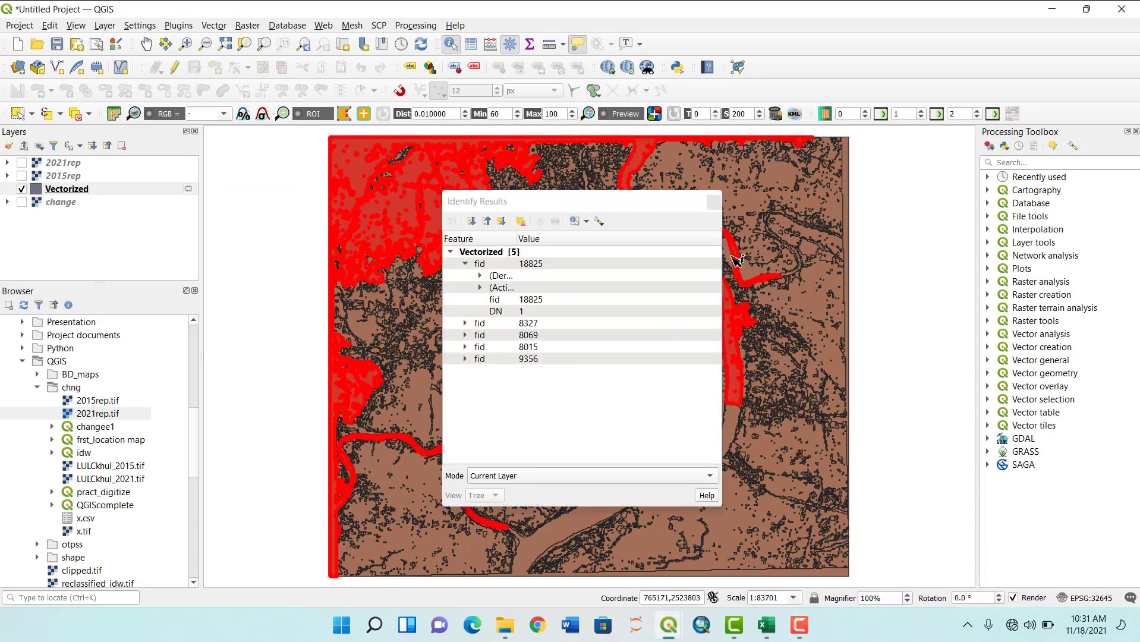
click(717, 196)
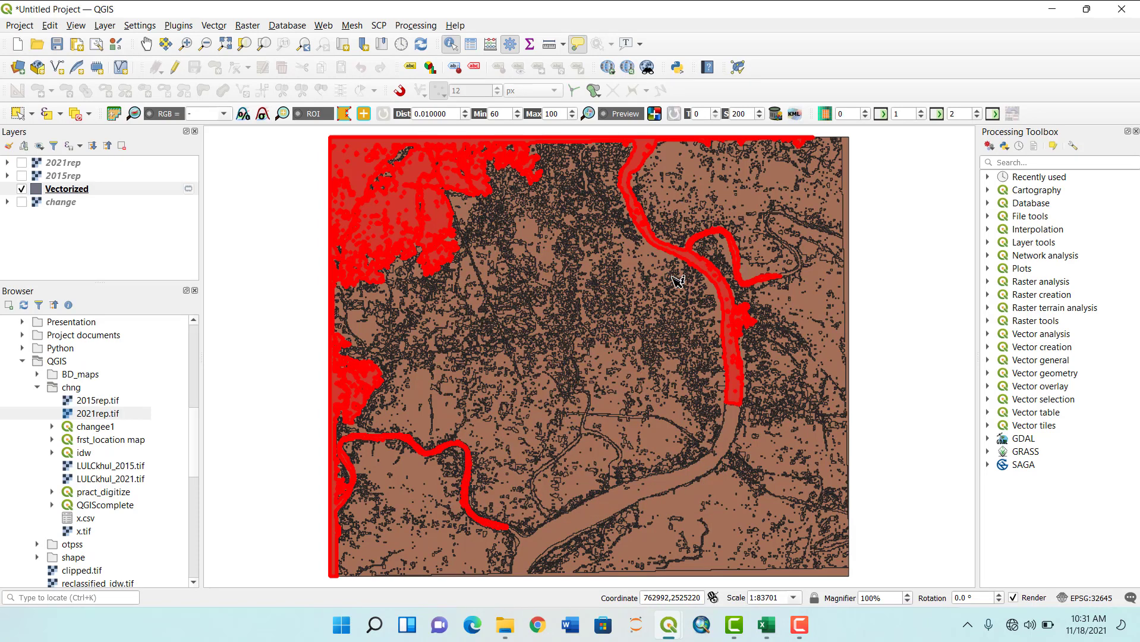
click(704, 481)
click(738, 250)
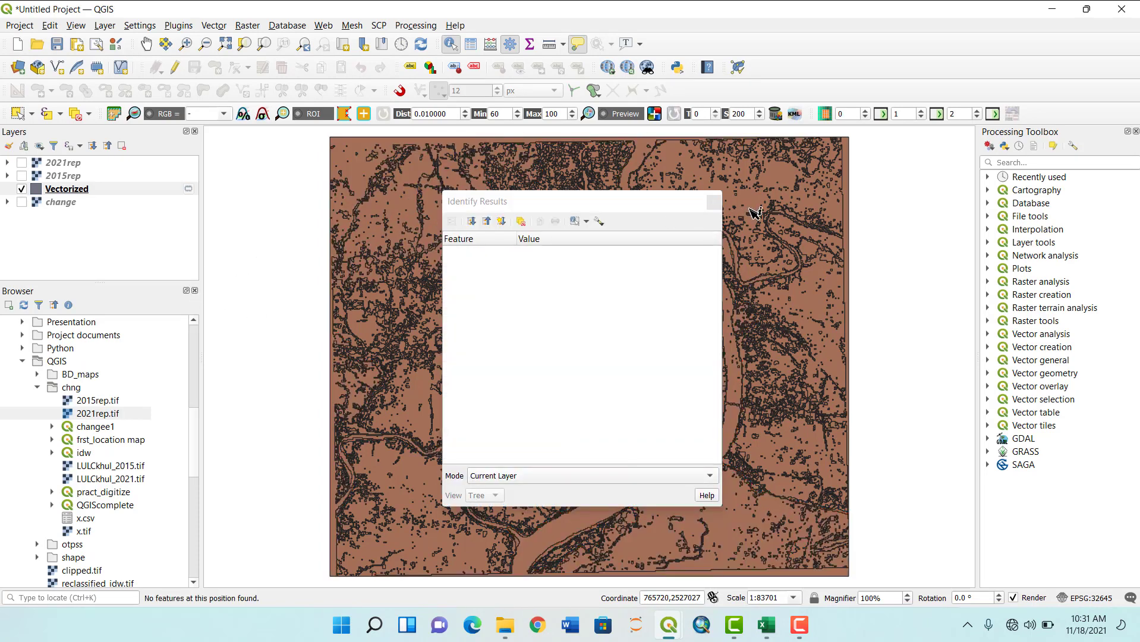
click(714, 202)
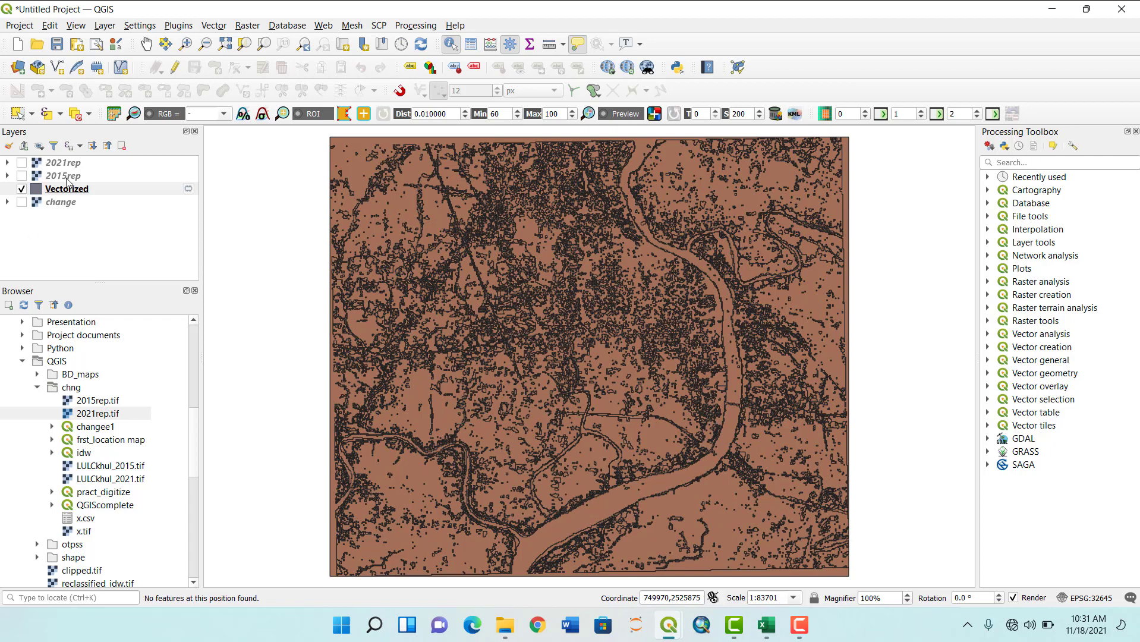
Set the Vectorized layer's symbology to Categorized on the DN field with random colors, and classify it.
right_click(69, 194)
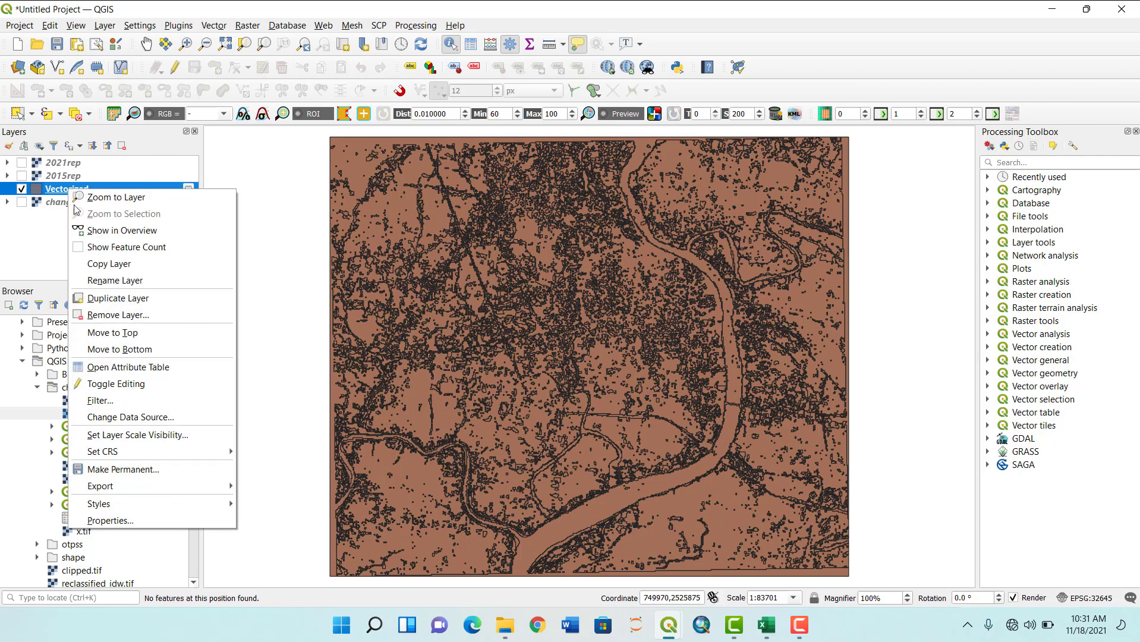
click(138, 519)
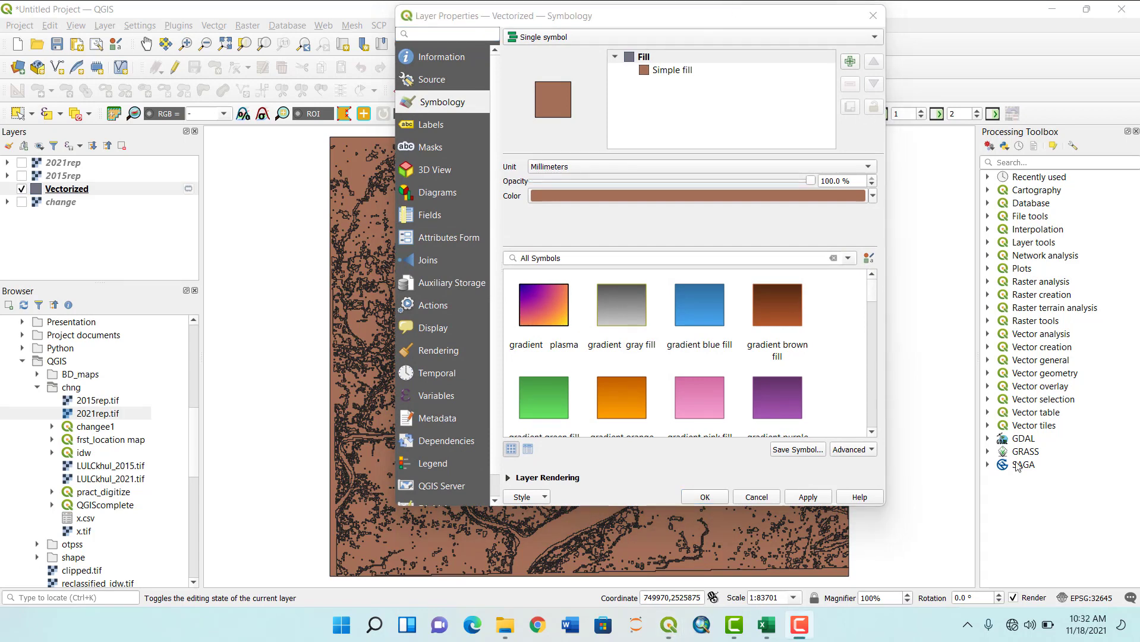
click(572, 38)
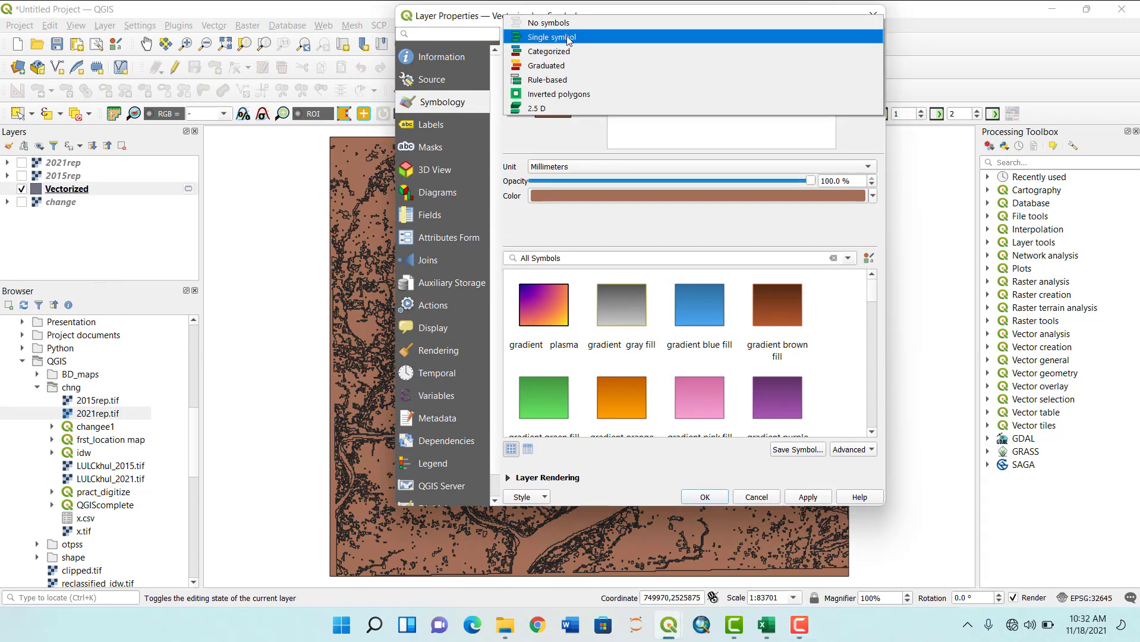
click(549, 52)
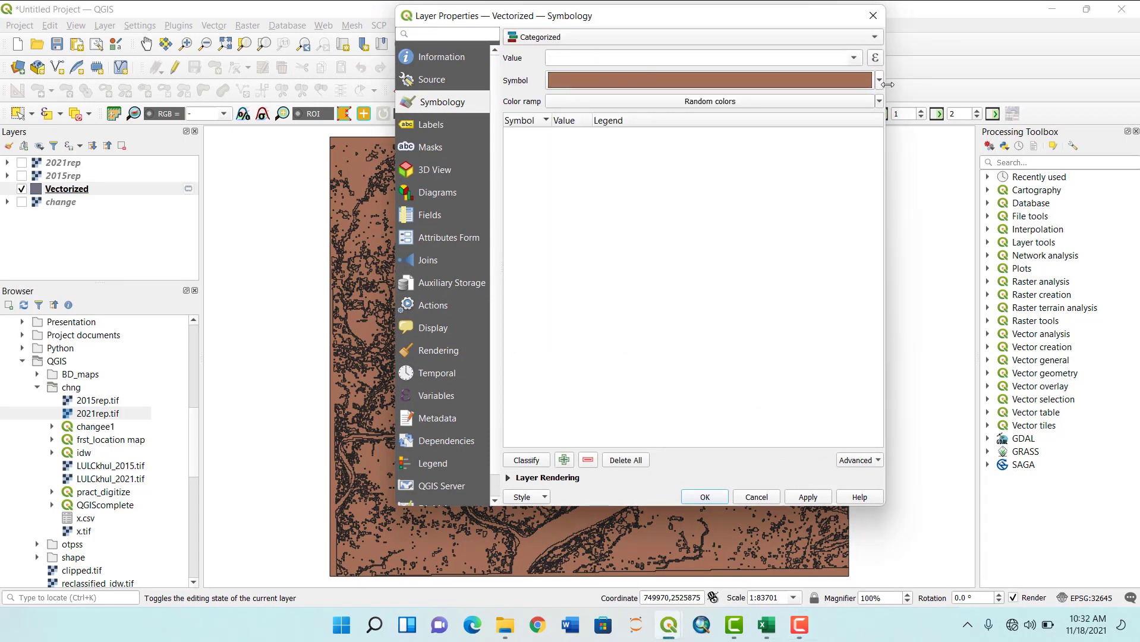
click(851, 60)
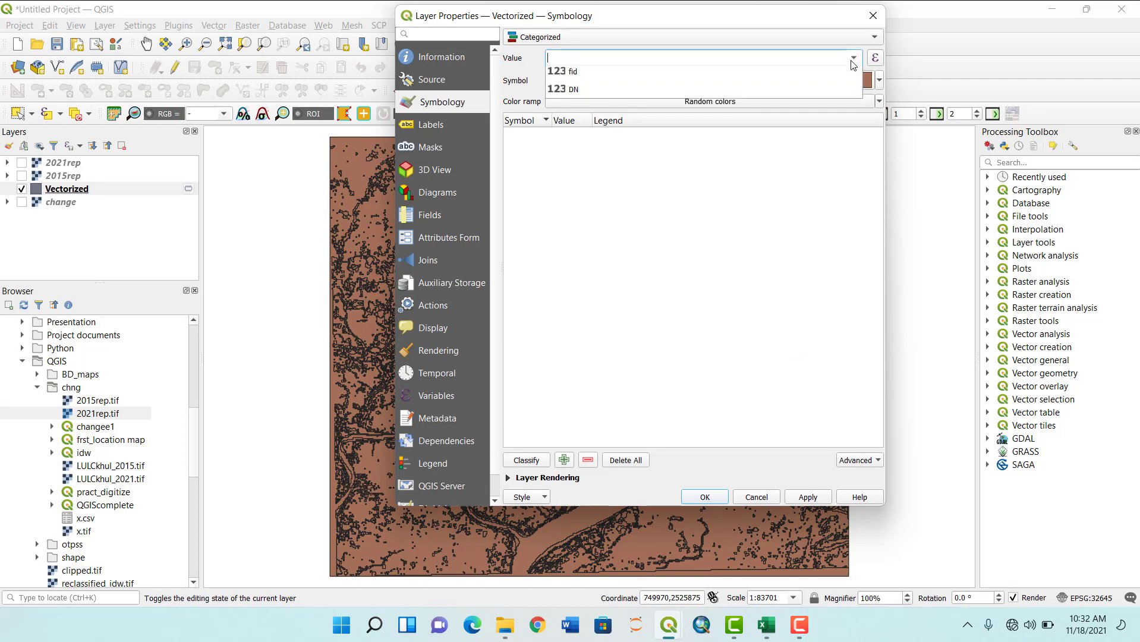
click(606, 90)
click(527, 461)
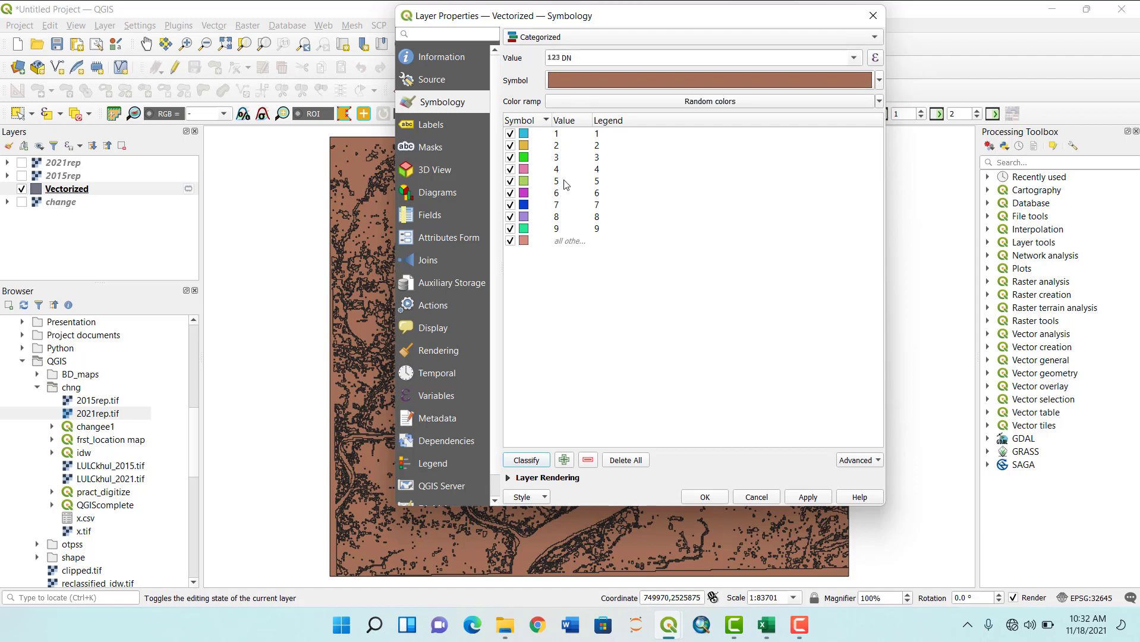
Delete the all other values category from the Vectorized layer's symbology and apply the categorized style.
click(559, 242)
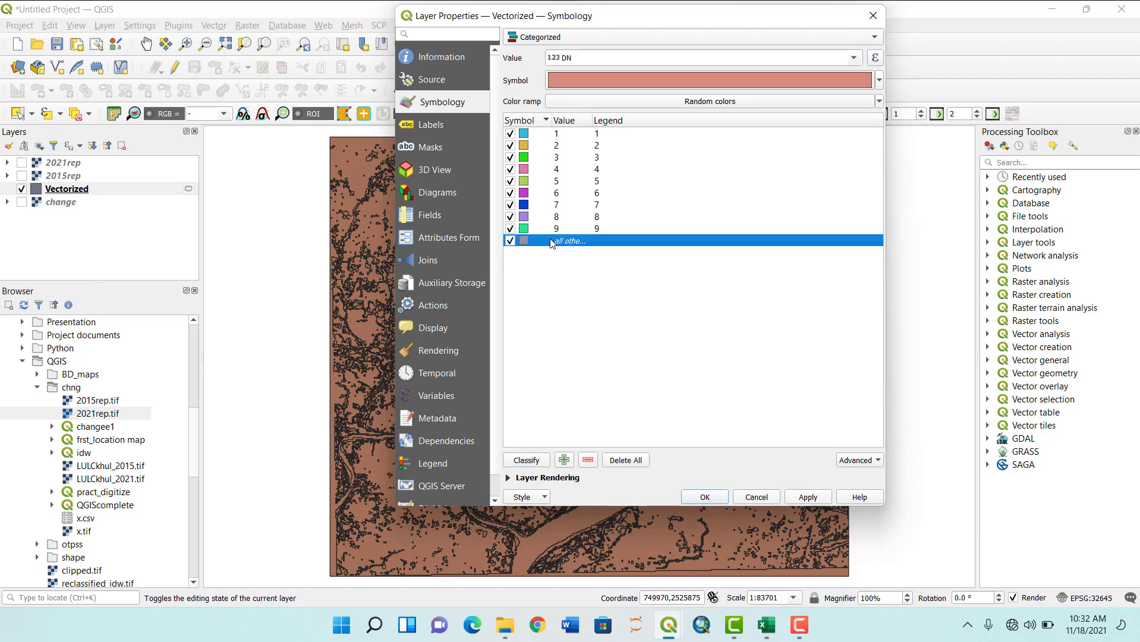
click(591, 461)
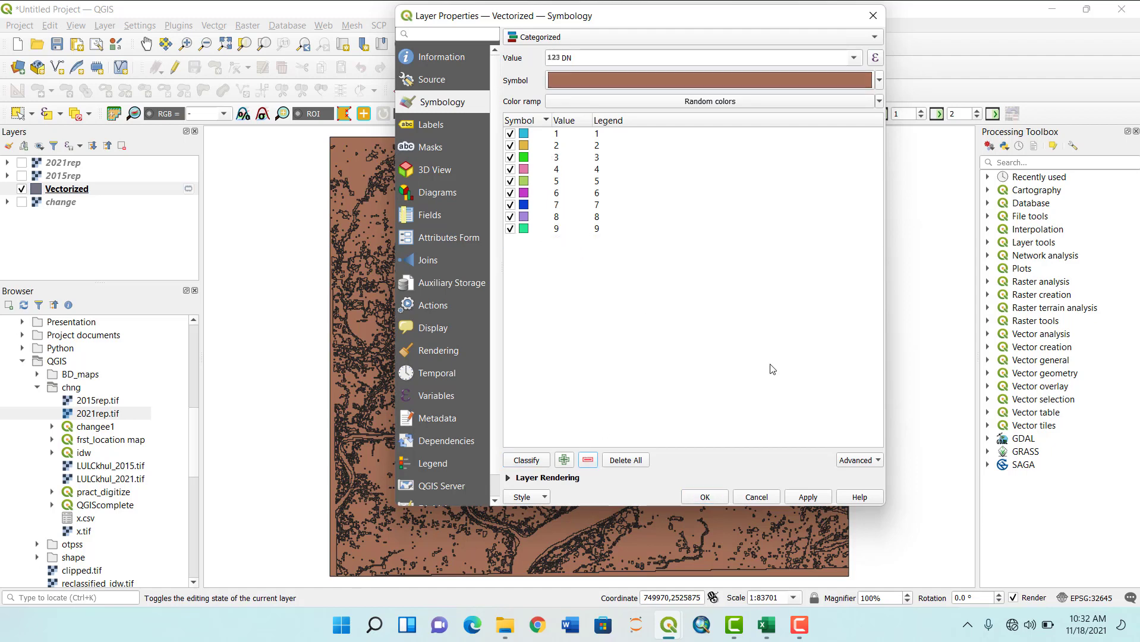
click(804, 500)
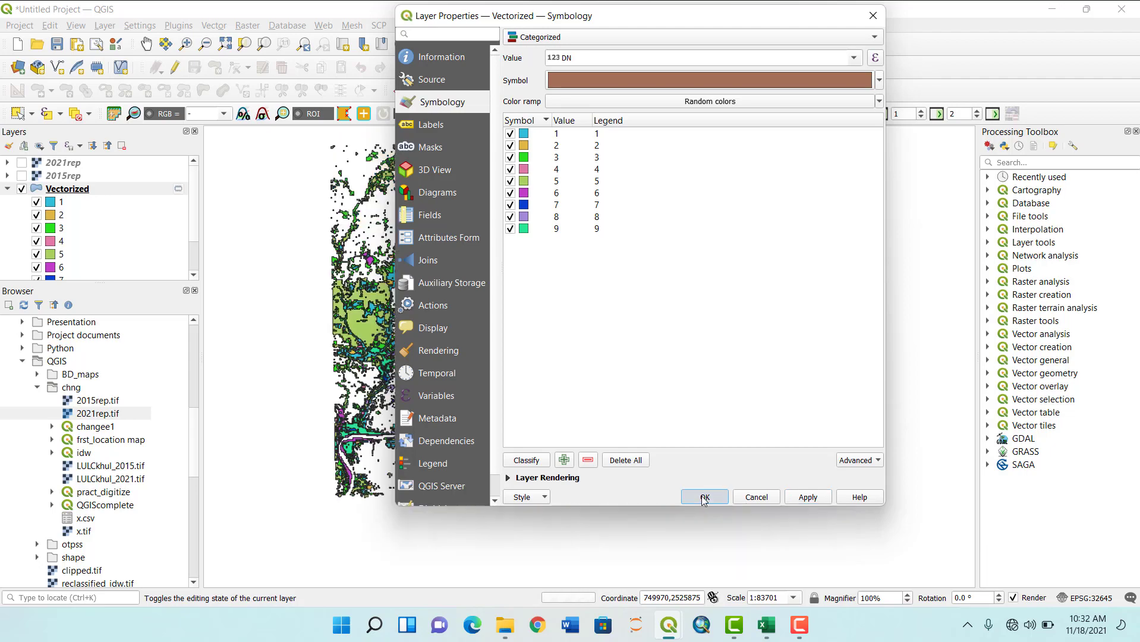
click(706, 497)
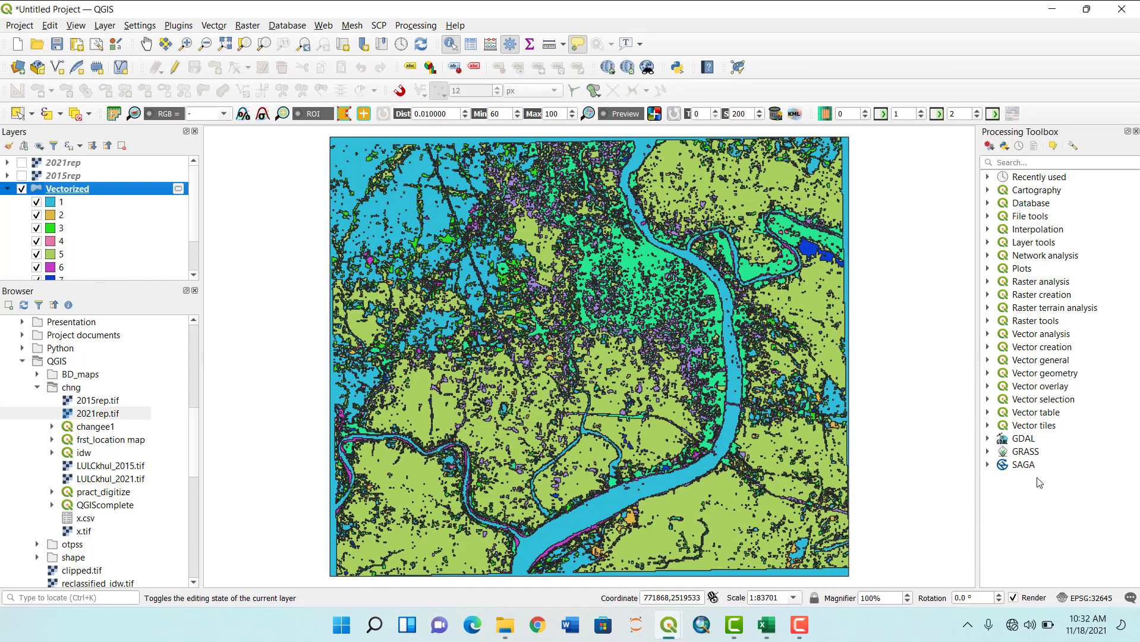
Hide classes 1 to 8 of the Vectorized layer so that only class 9 is displayed.
click(37, 201)
click(36, 215)
click(36, 228)
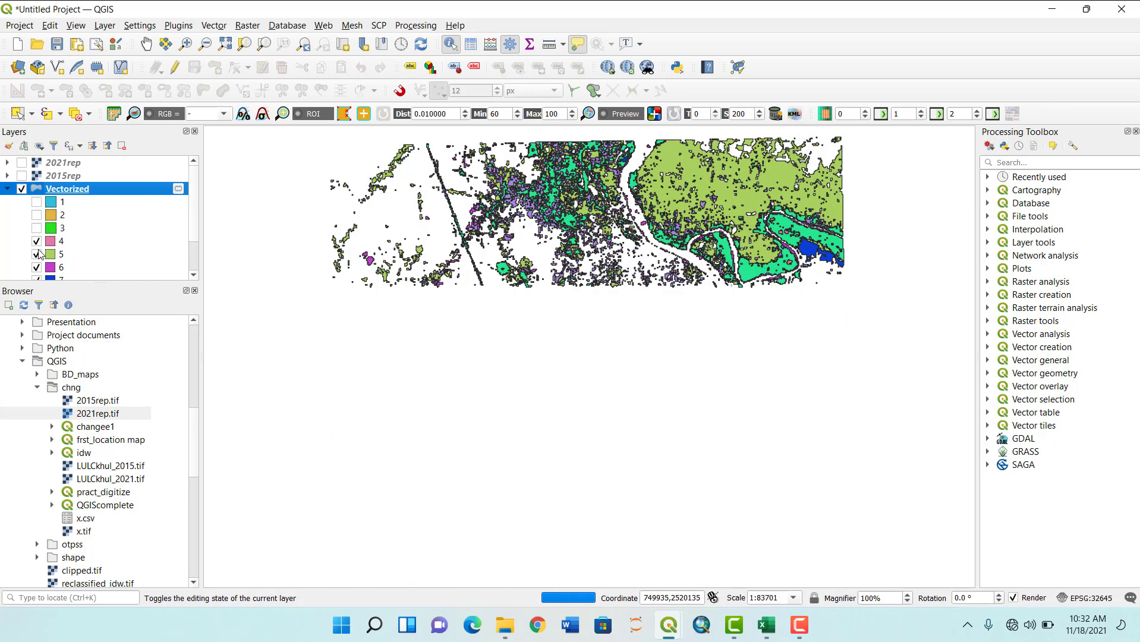
click(36, 240)
scroll(70, 265, down, 2)
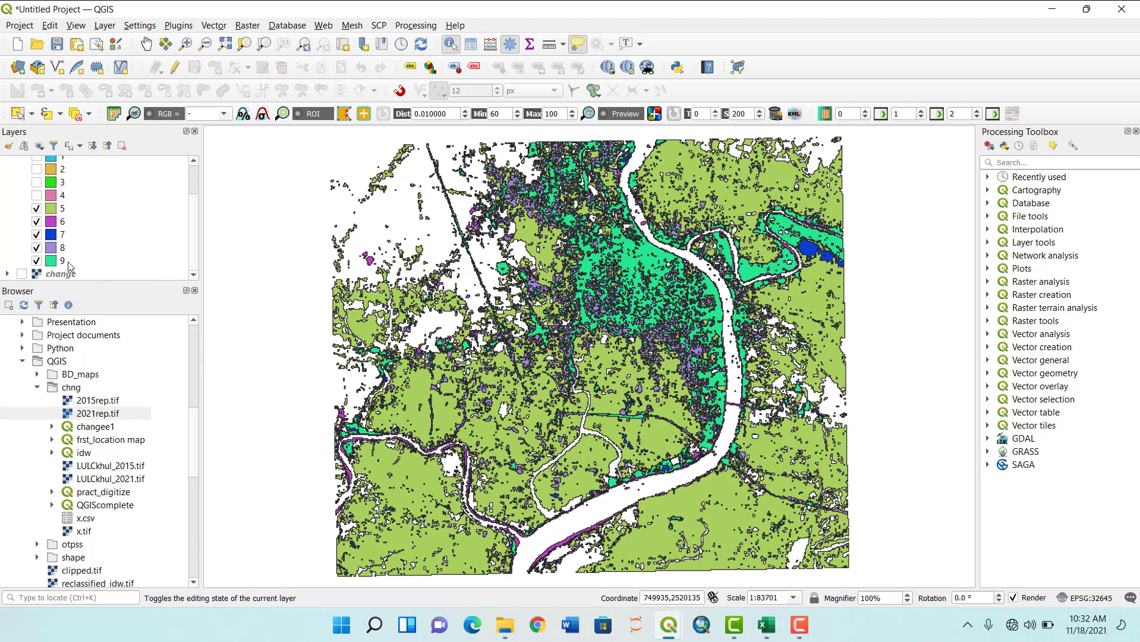
click(36, 208)
click(36, 221)
click(37, 235)
click(36, 247)
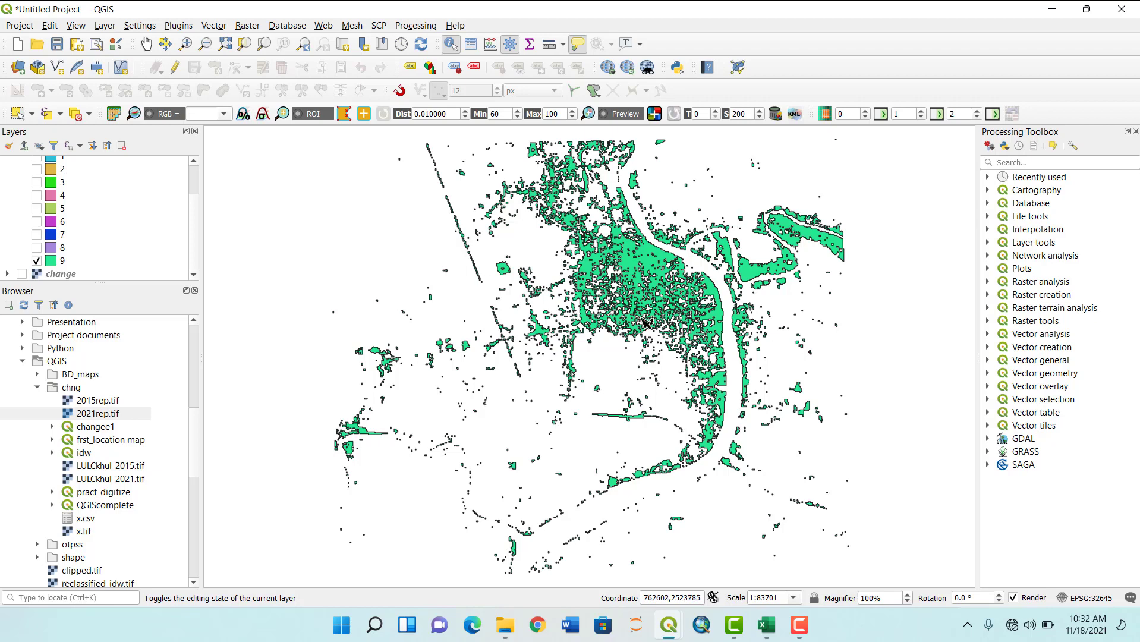
Relabel class 9 of the Vectorized layer as B-B in its symbology, apply it, and enlarge the Layers panel to show all classes.
click(65, 263)
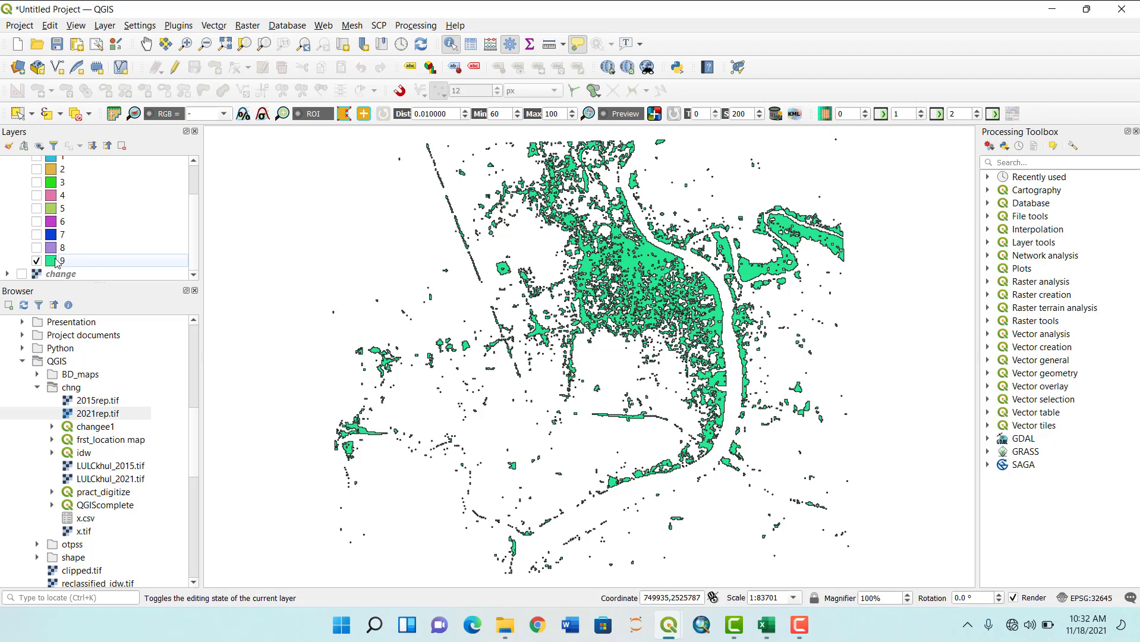
scroll(71, 217, up, 2)
click(60, 191)
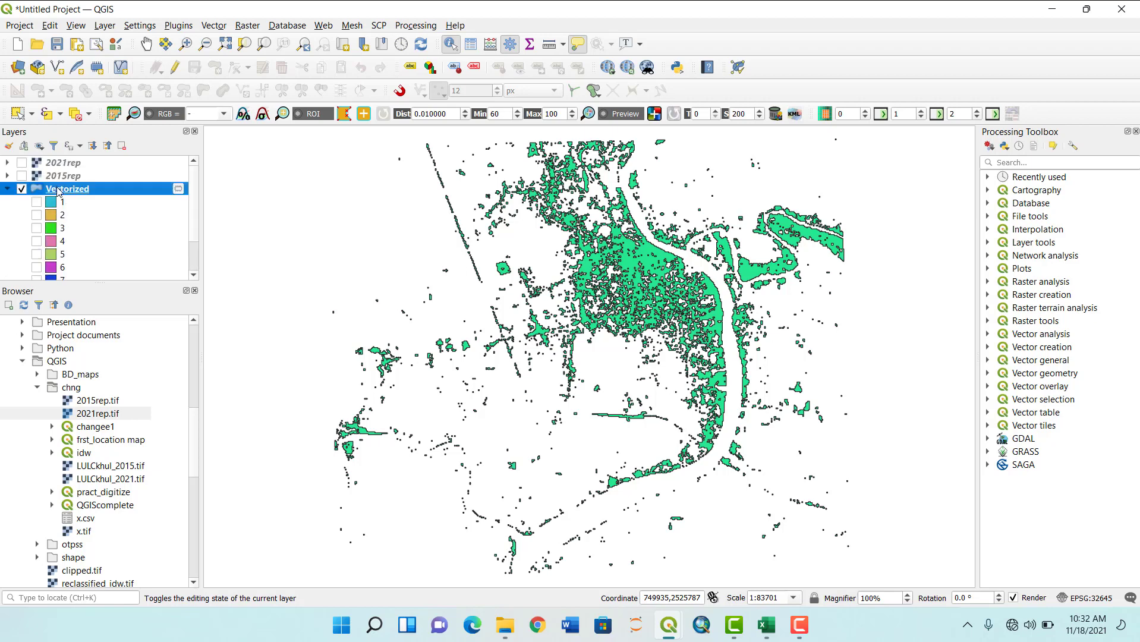
double_click(58, 191)
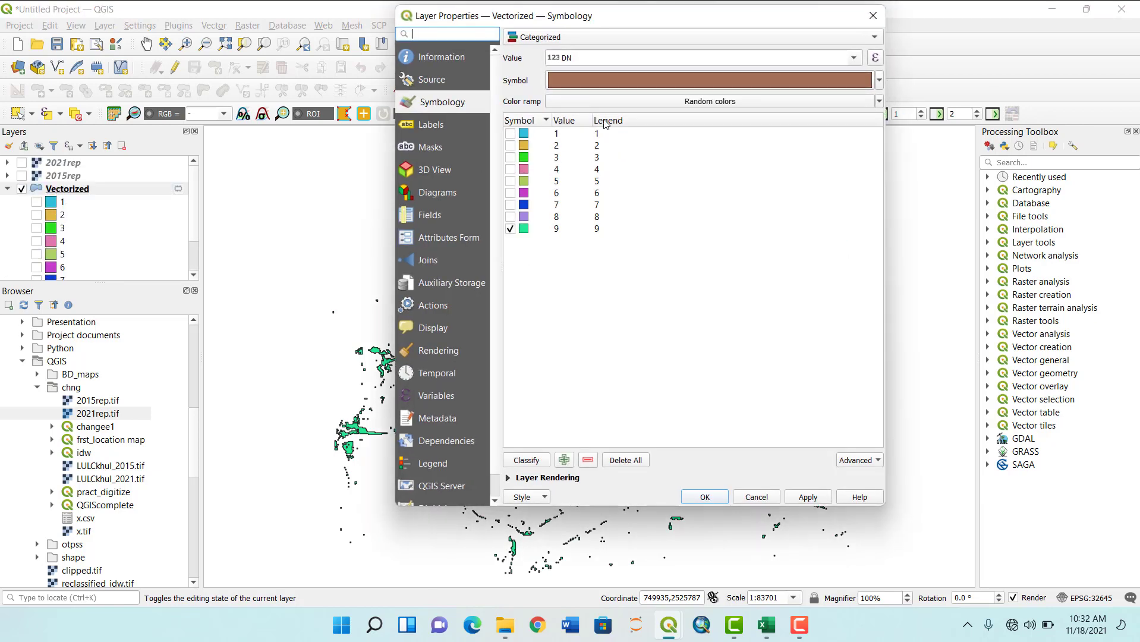
click(599, 230)
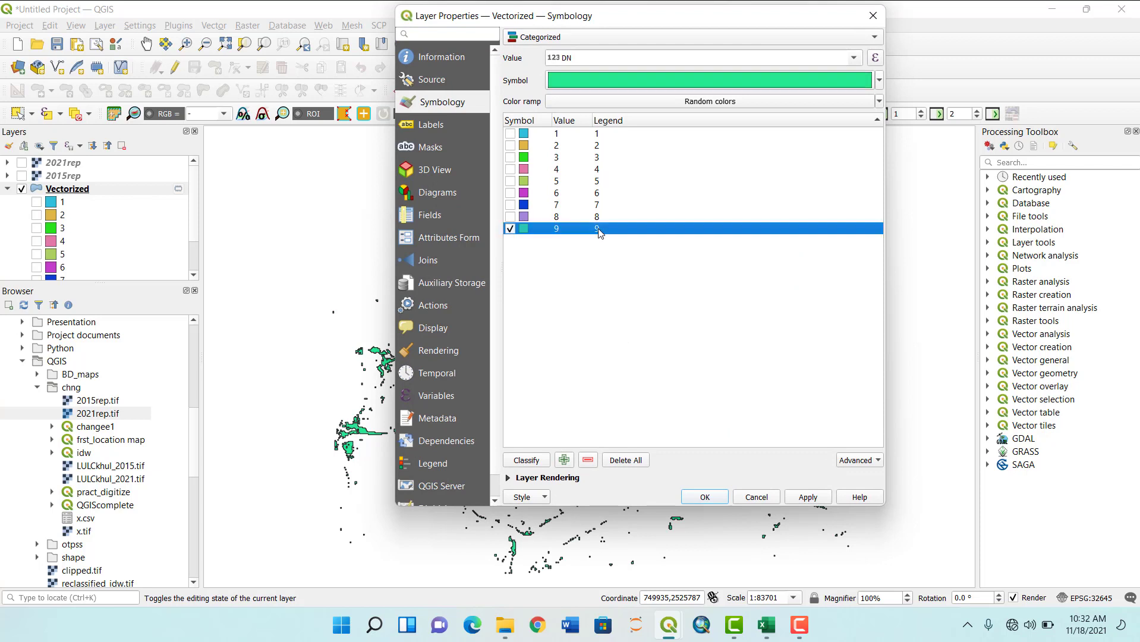
double_click(598, 229)
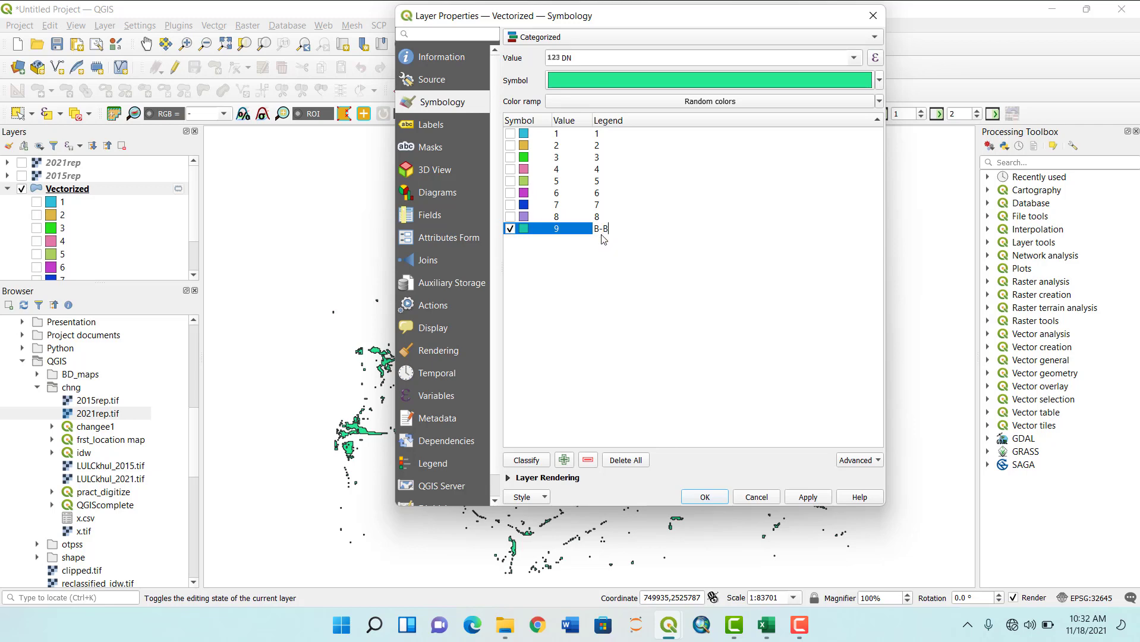
click(804, 498)
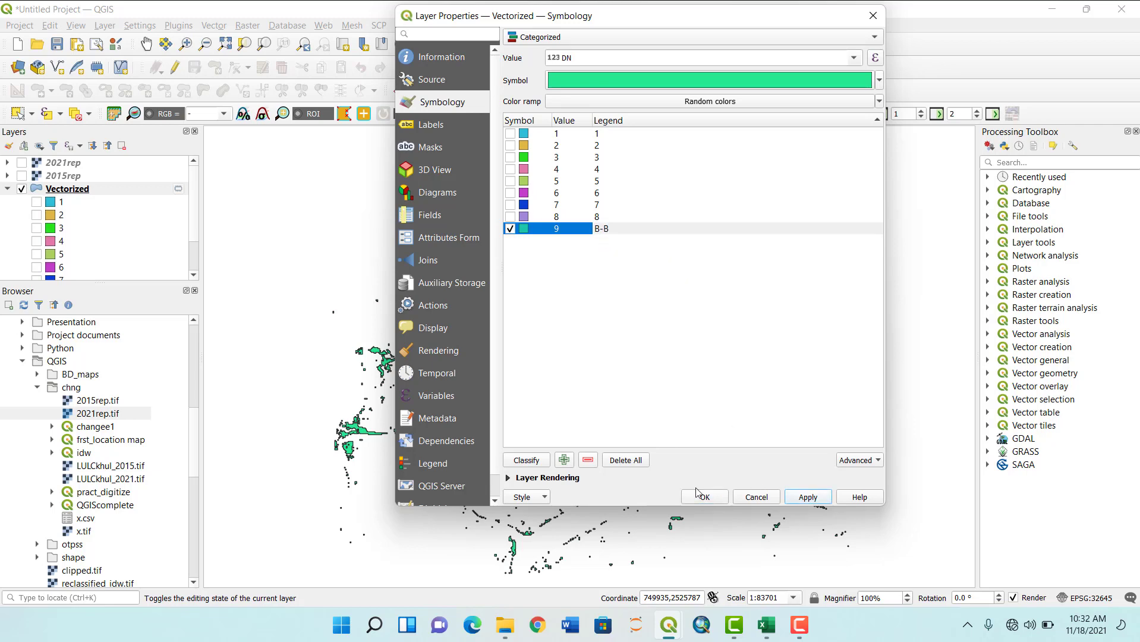
click(701, 499)
scroll(63, 262, down, 2)
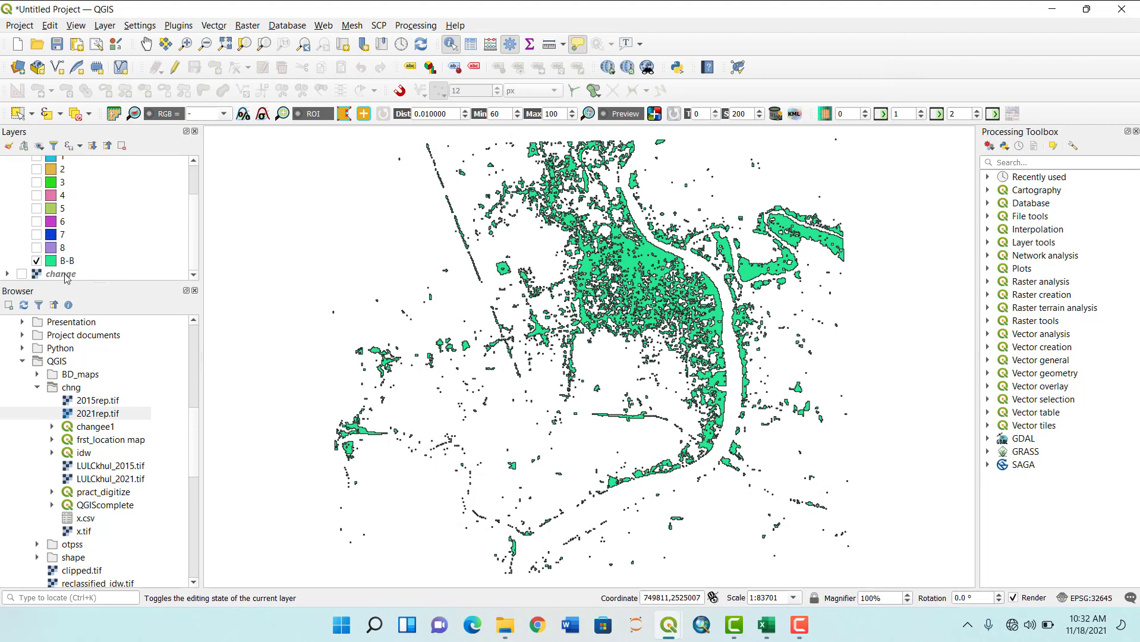
drag(80, 285, 81, 429)
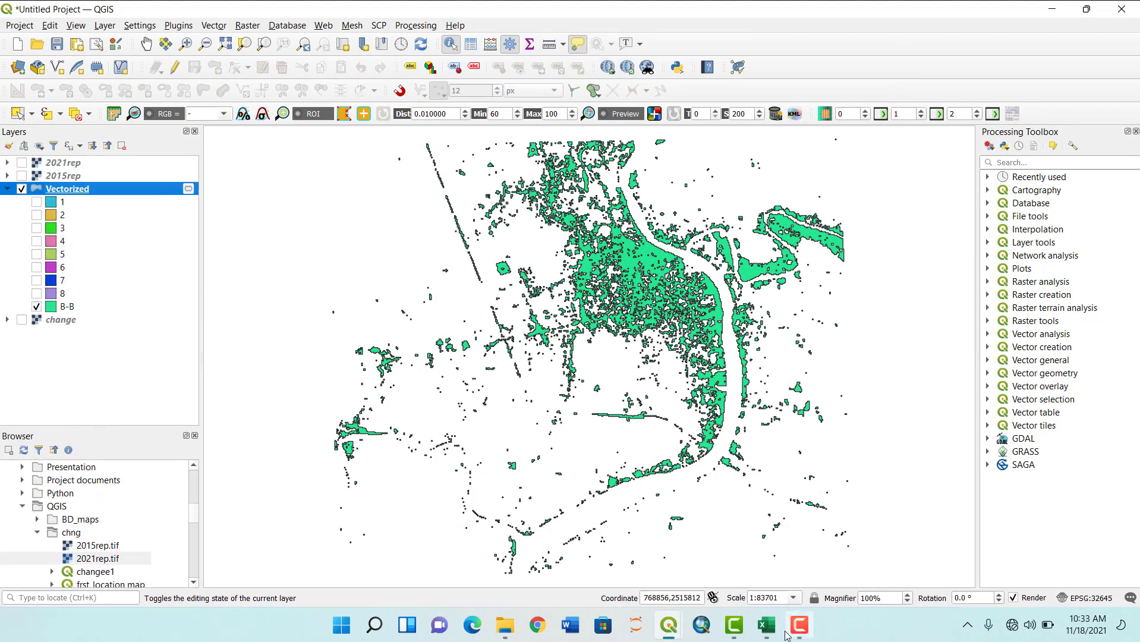
Examine the new and reference classes of cross-class codes 8 and 9 in the Semi-Automatic Classification Plugin's land cover change output.
click(765, 635)
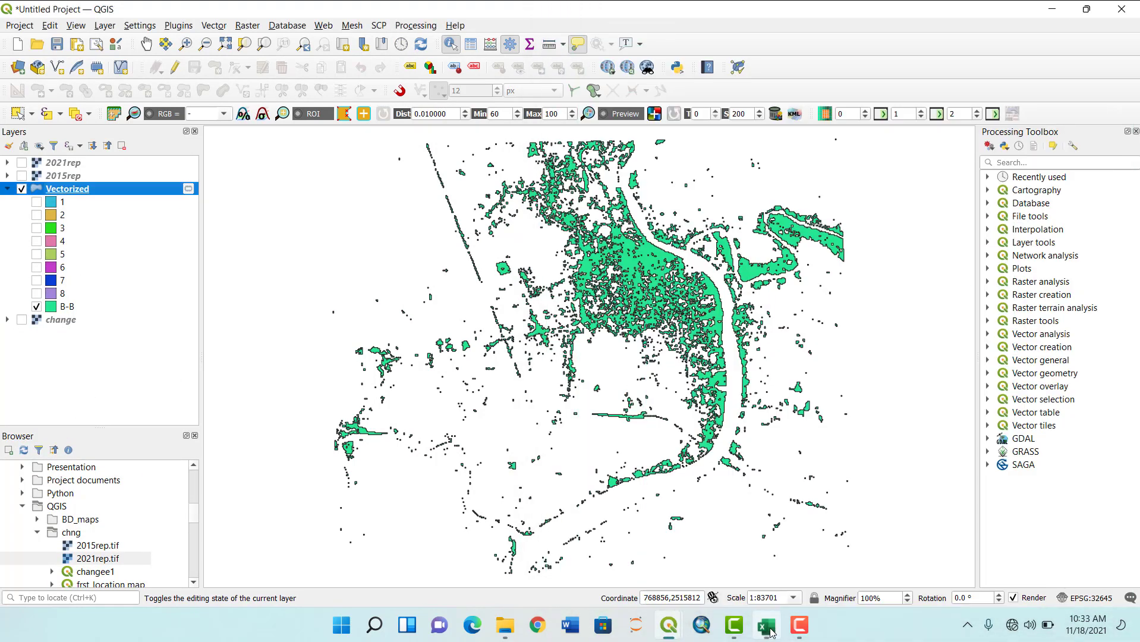
click(766, 634)
mouse_move(669, 626)
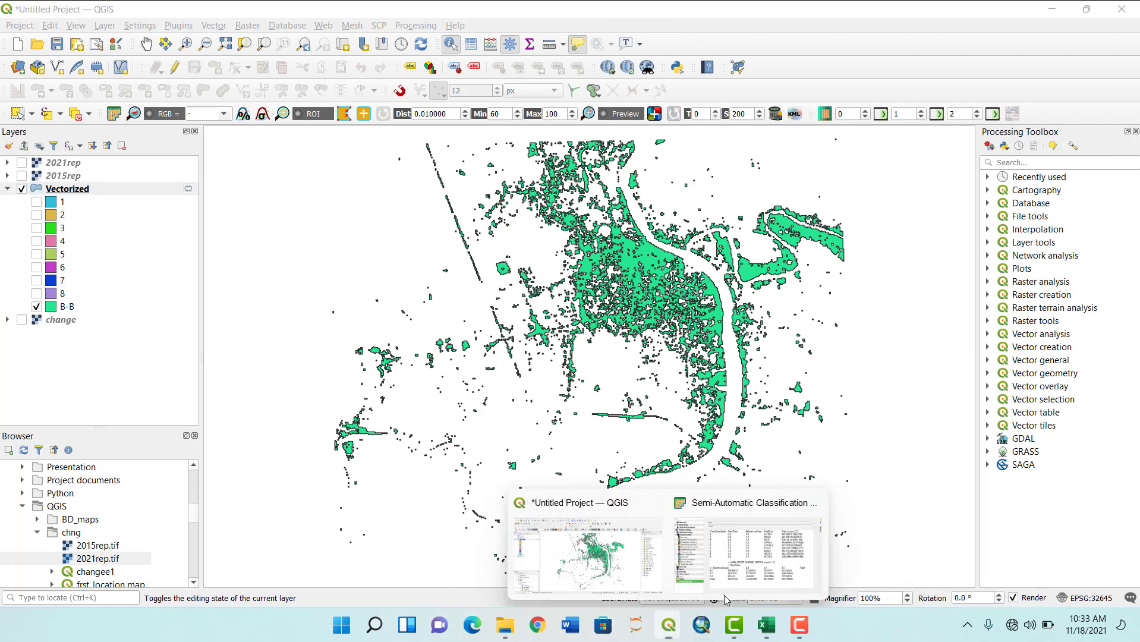
click(690, 496)
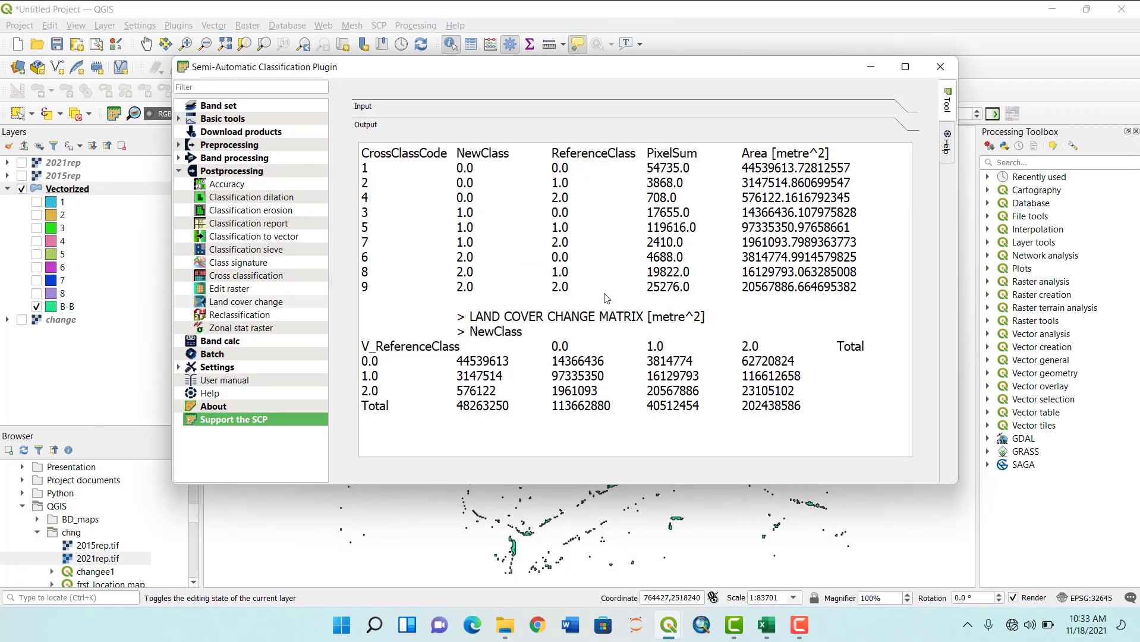
drag(562, 281, 561, 289)
click(468, 285)
double_click(364, 286)
click(468, 286)
drag(552, 274, 575, 275)
click(553, 277)
drag(552, 272, 579, 272)
drag(477, 275, 454, 277)
drag(836, 68, 839, 68)
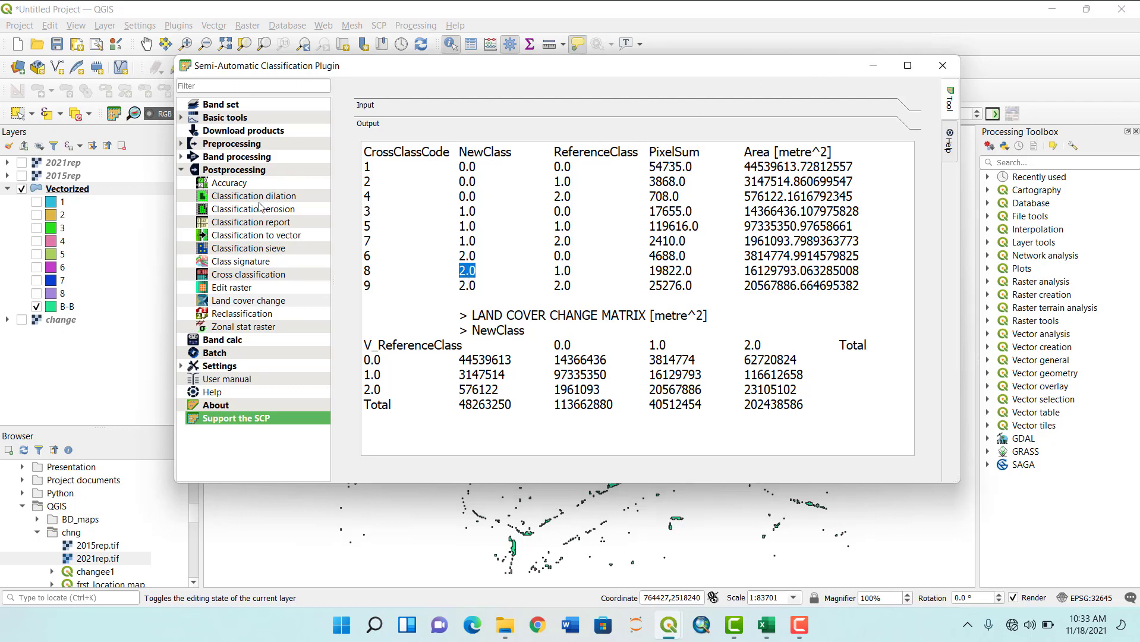
click(70, 189)
right_click(70, 189)
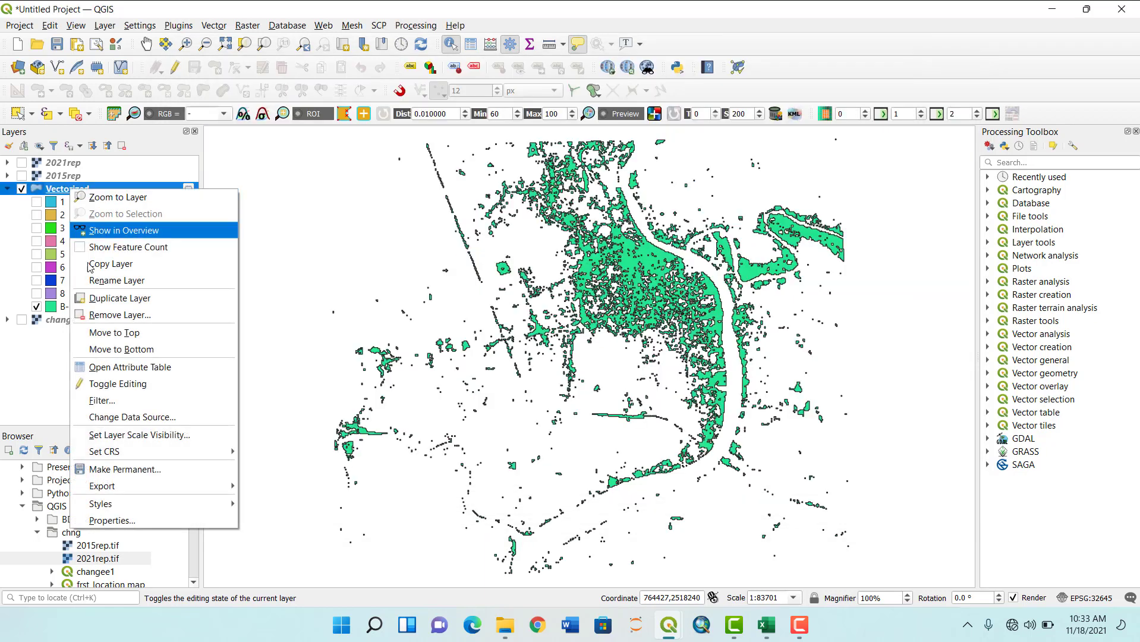
click(149, 521)
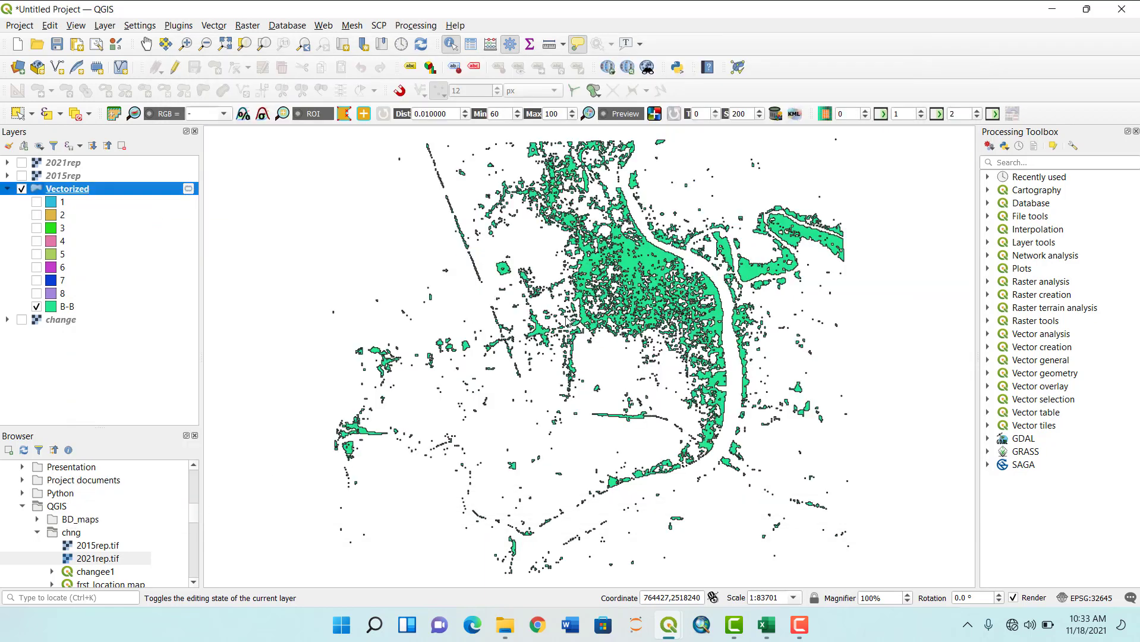
click(598, 217)
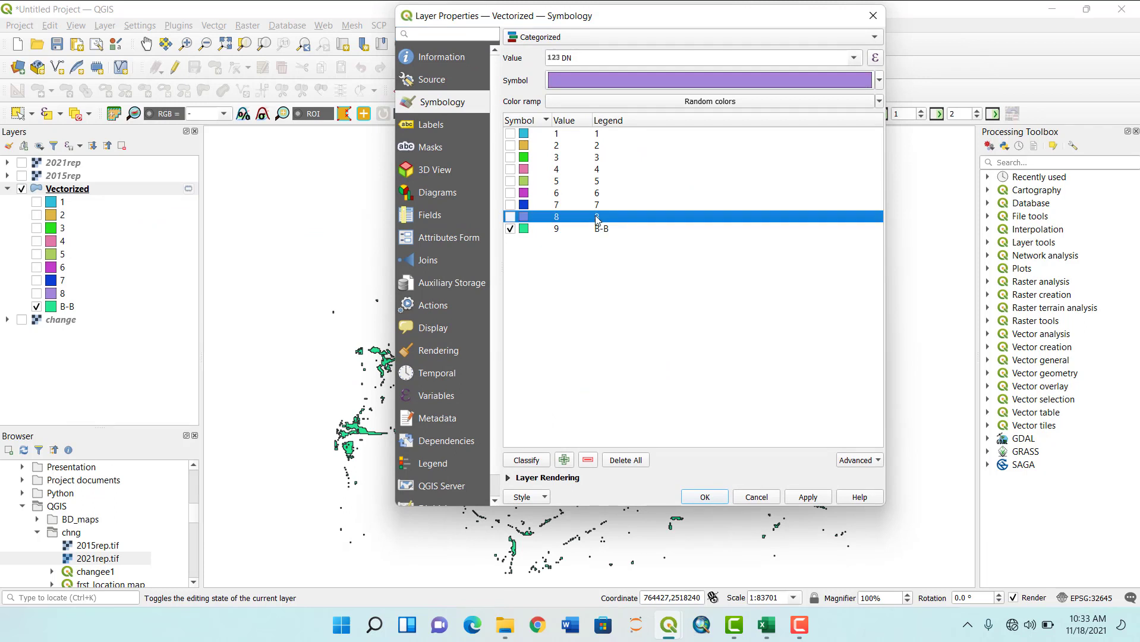
click(600, 218)
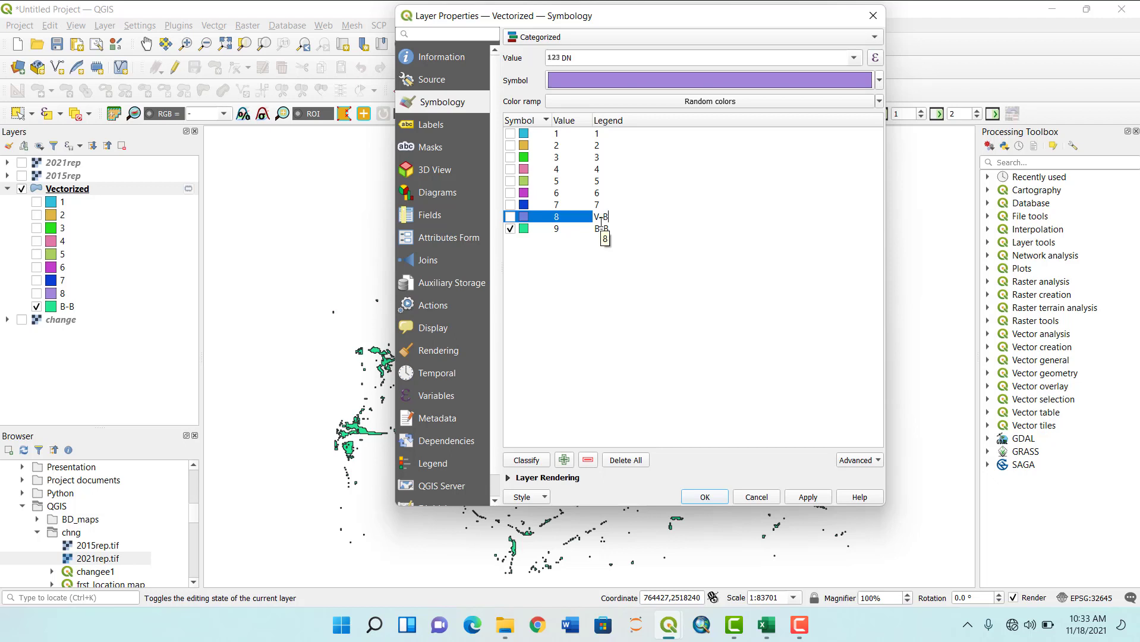
click(670, 631)
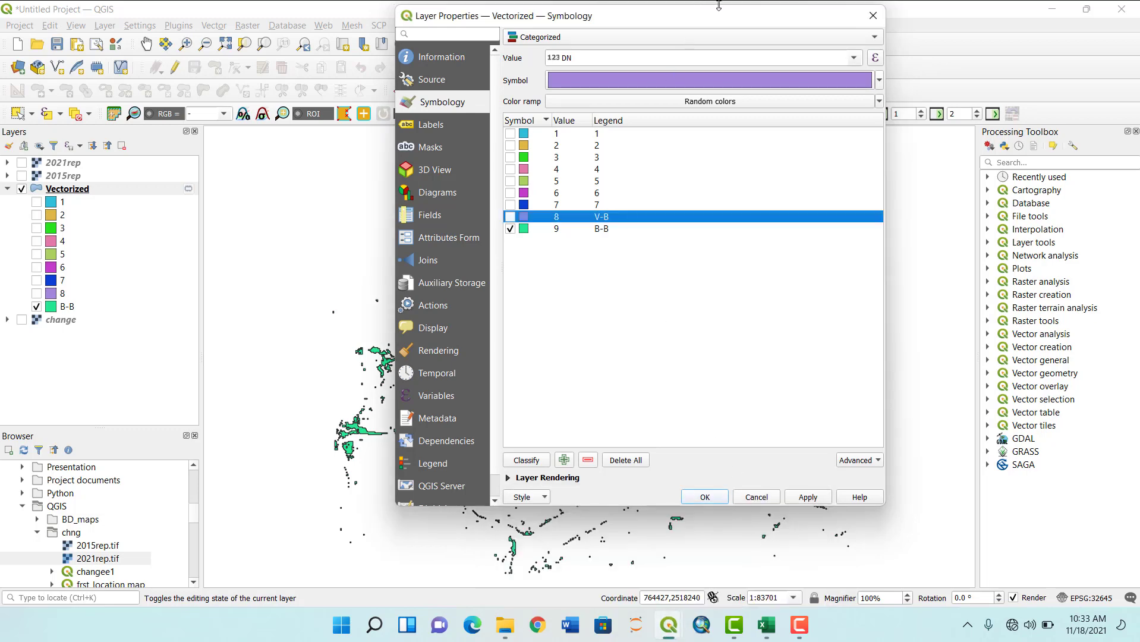
click(874, 15)
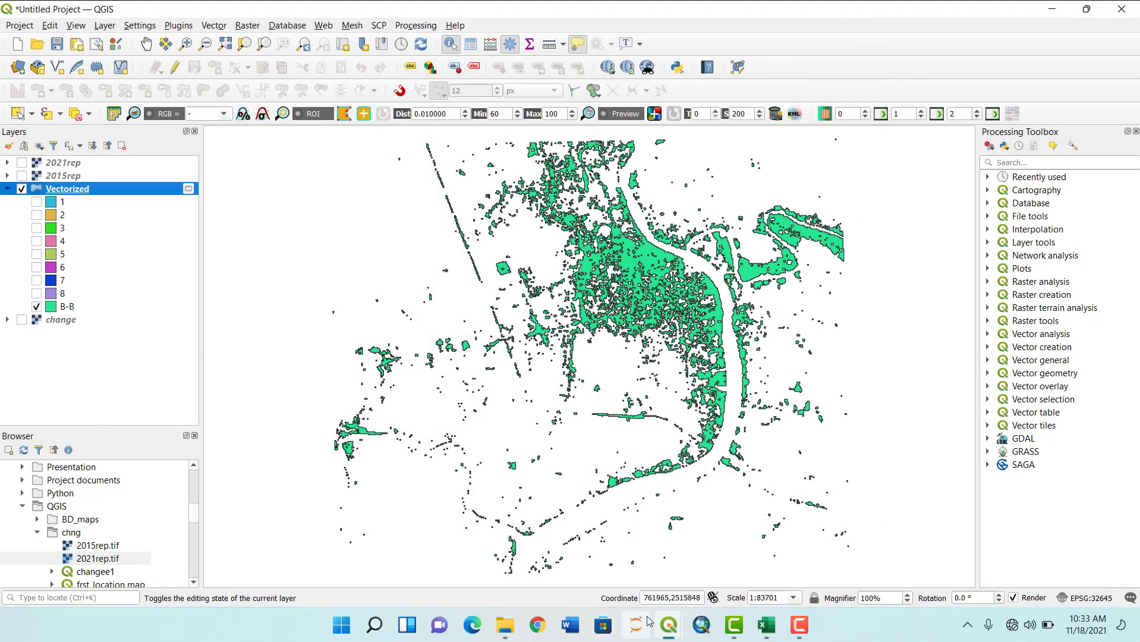
Examine the reference classes of cross-class codes 7 and 6 in the land cover change output, and close the plugin window.
click(758, 553)
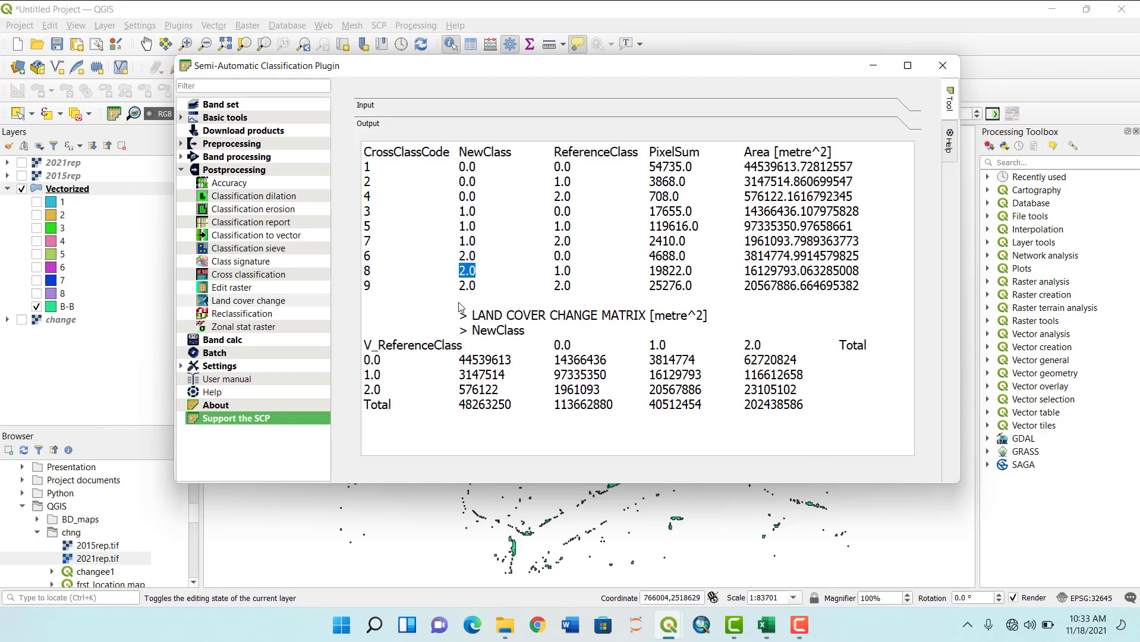
click(560, 257)
drag(555, 257, 574, 255)
drag(553, 242, 592, 242)
click(555, 260)
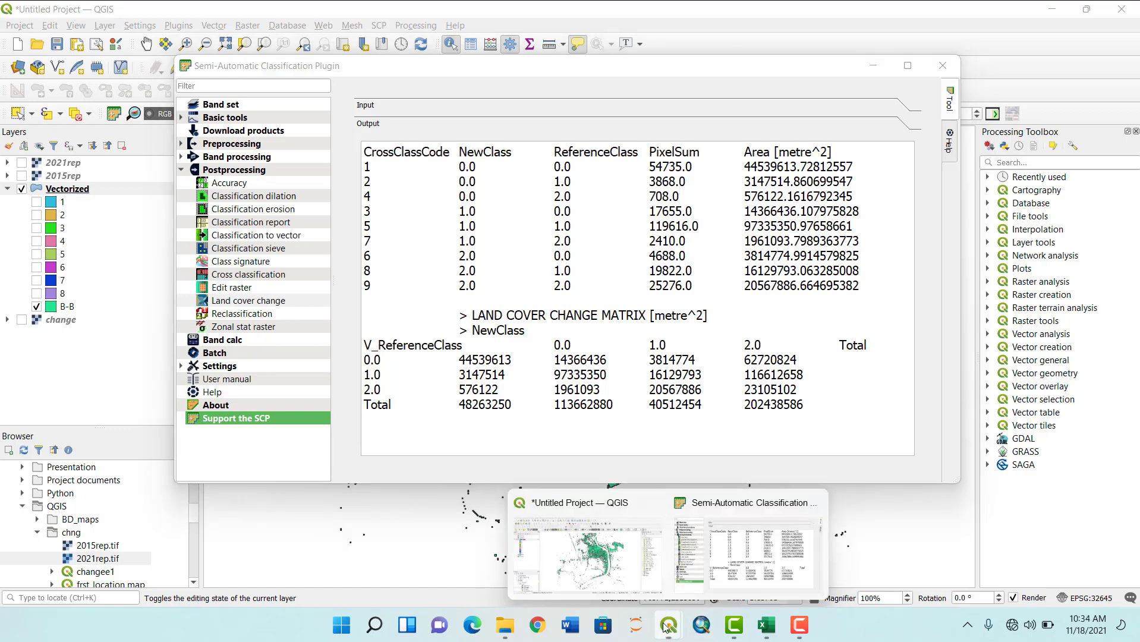
click(940, 65)
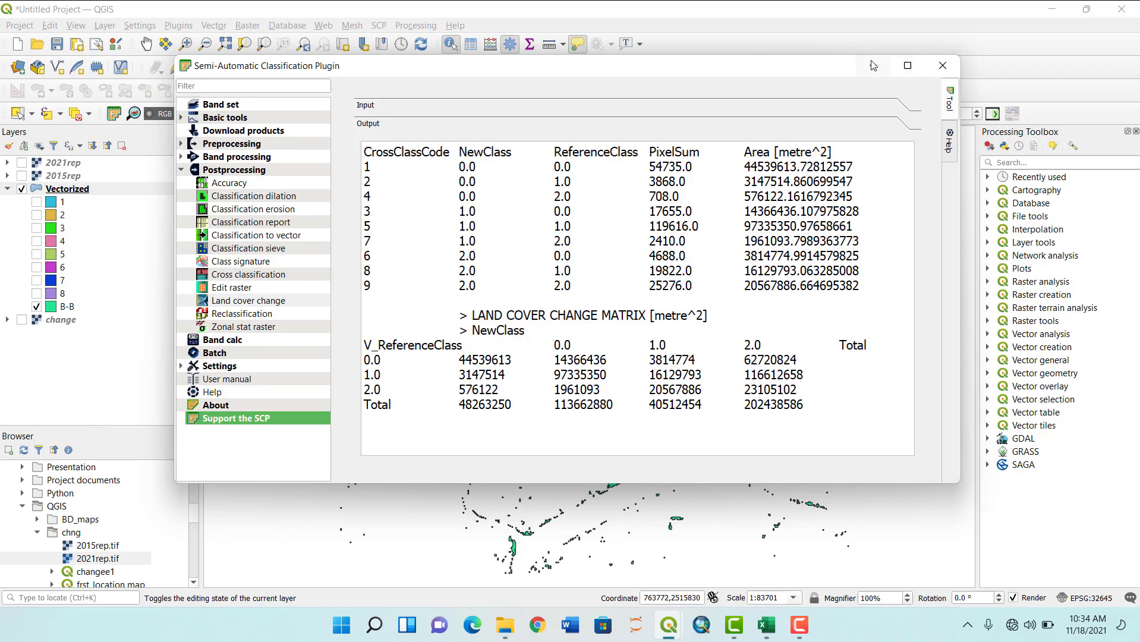
Relabel class 8 of the Vectorized layer as V-B and class 7 as W-B in its symbology, and apply the changes.
double_click(71, 189)
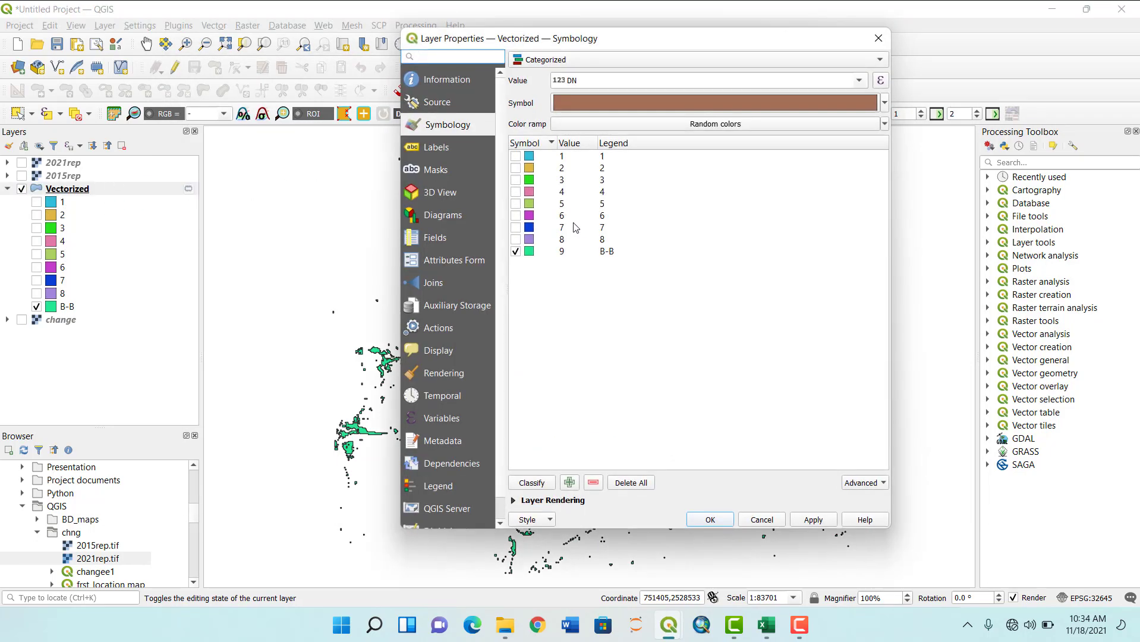
double_click(604, 239)
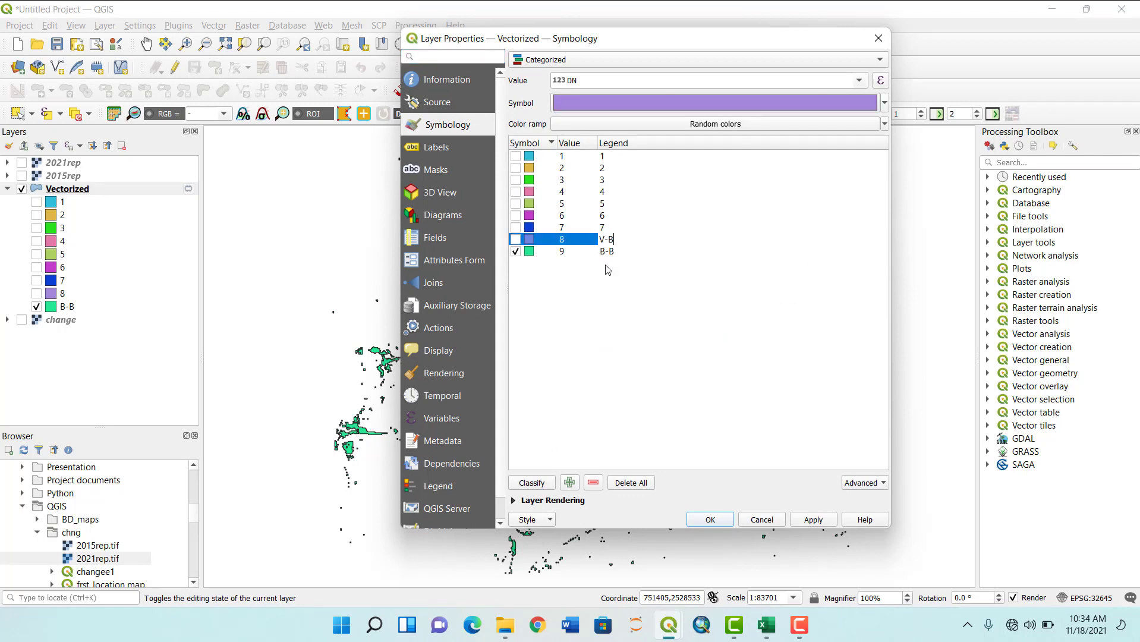
text(V-B)
double_click(602, 228)
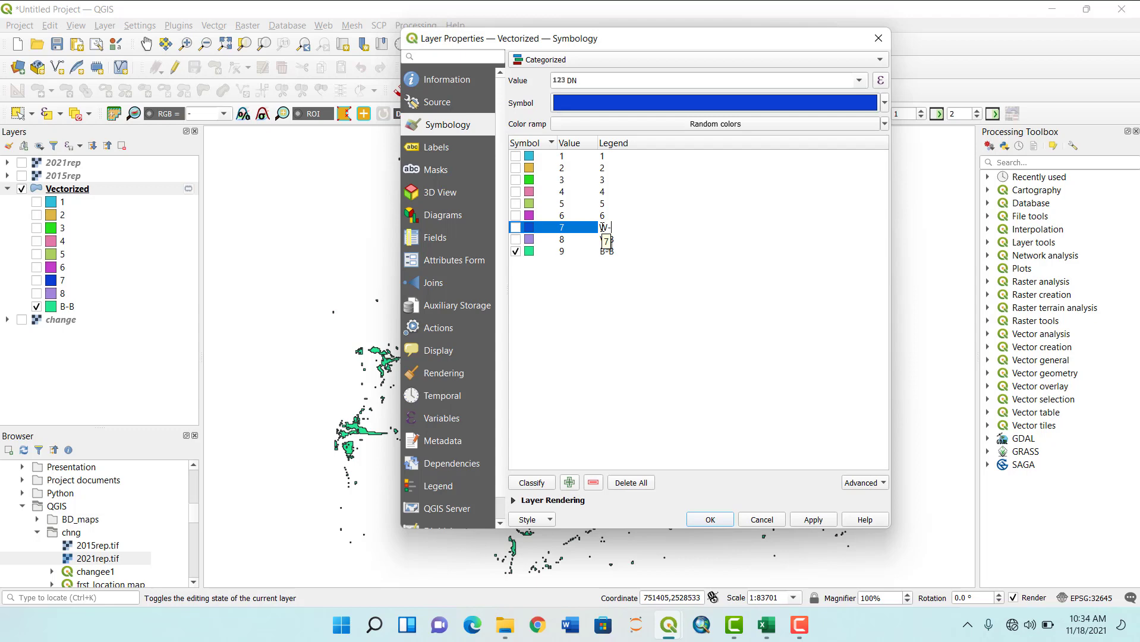
click(812, 519)
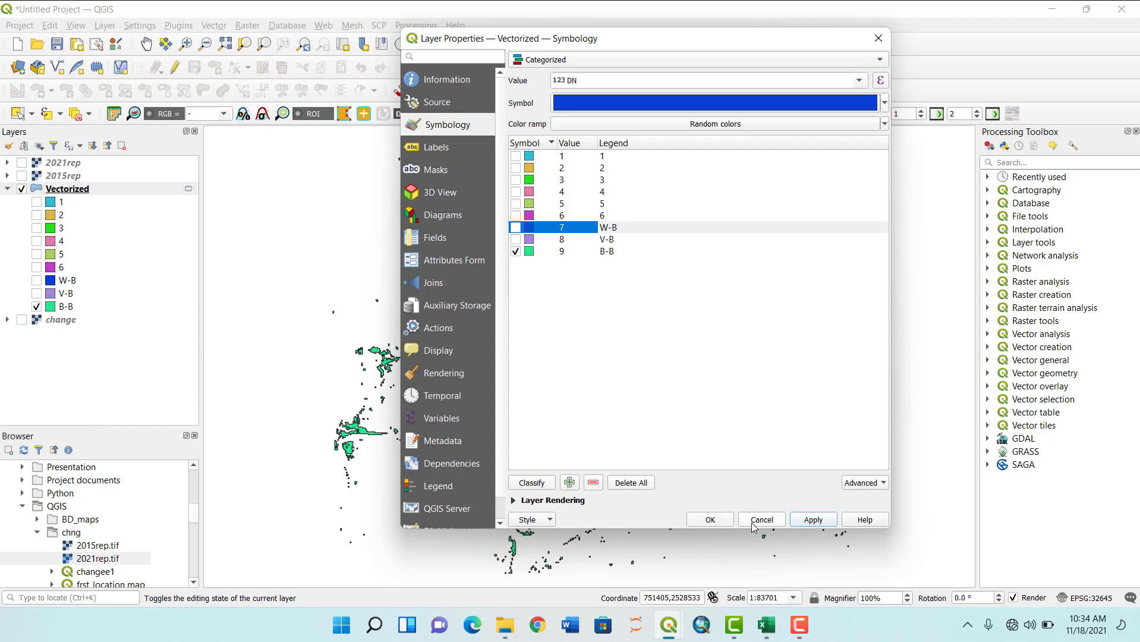
click(711, 519)
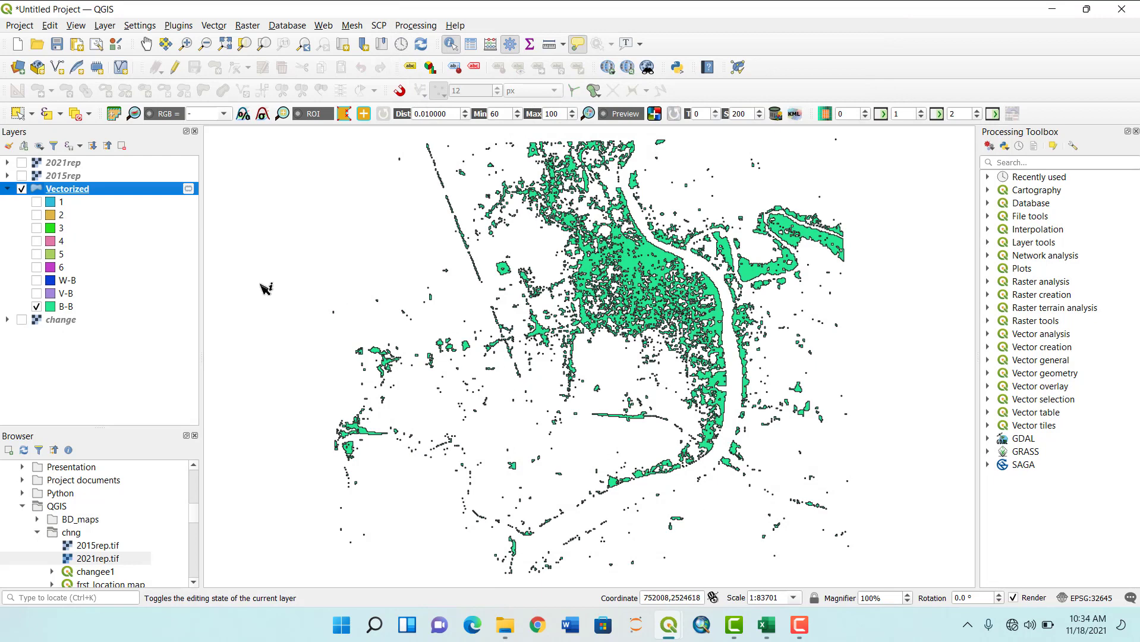
Display the V-B class of the Vectorized layer, compare it with B-B by toggling B-B, and leave B-B hidden.
click(36, 293)
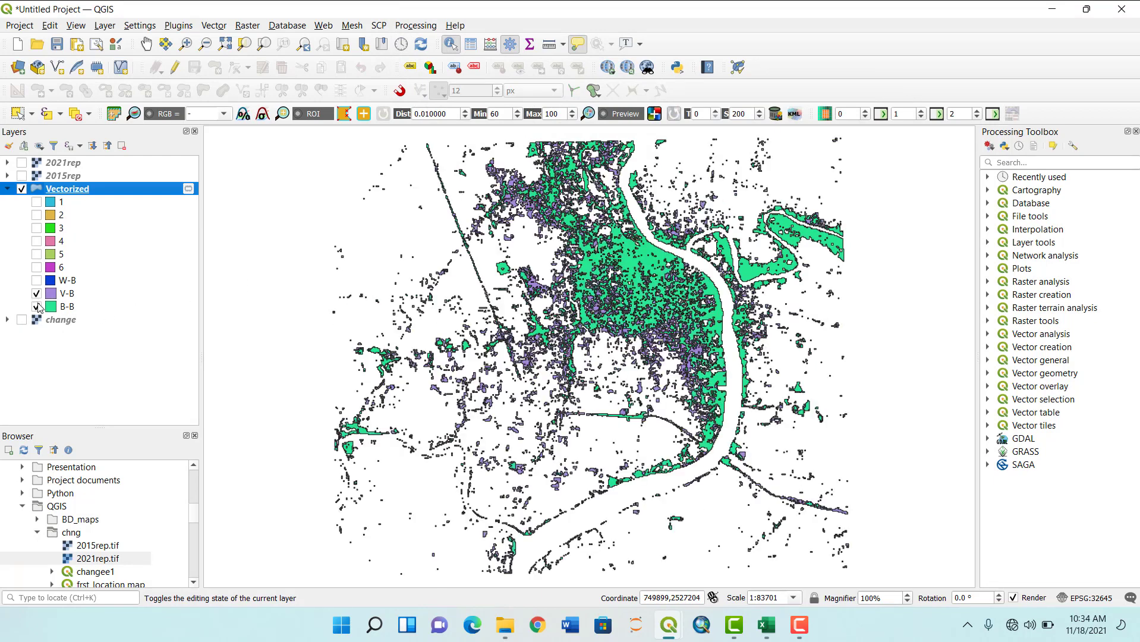
click(36, 306)
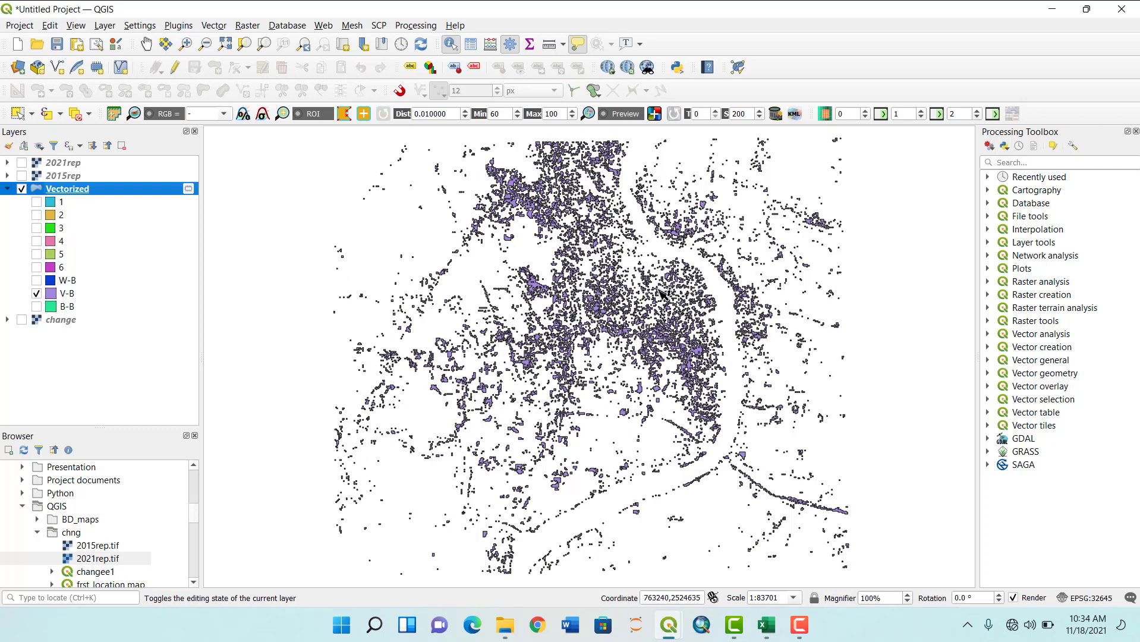
click(36, 307)
click(36, 308)
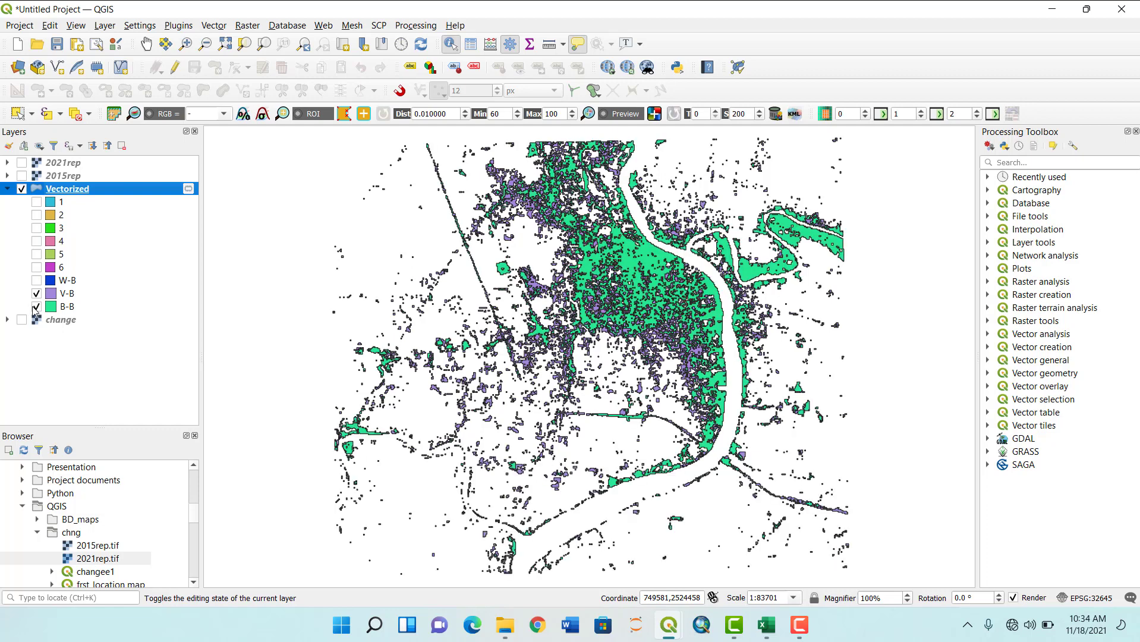
click(36, 308)
click(36, 308)
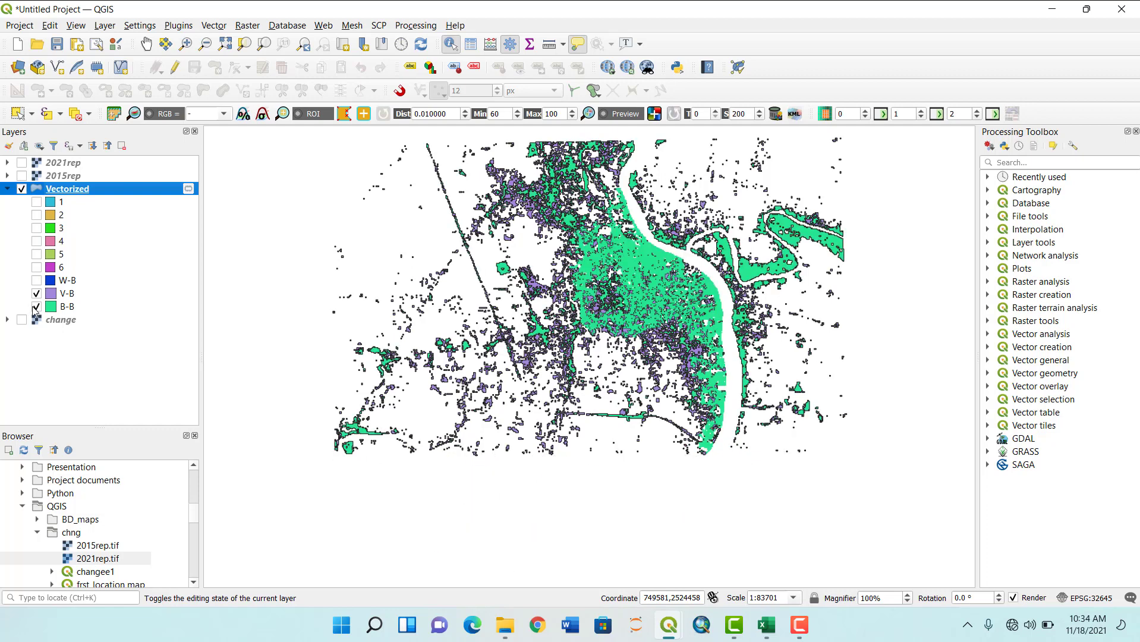
click(36, 308)
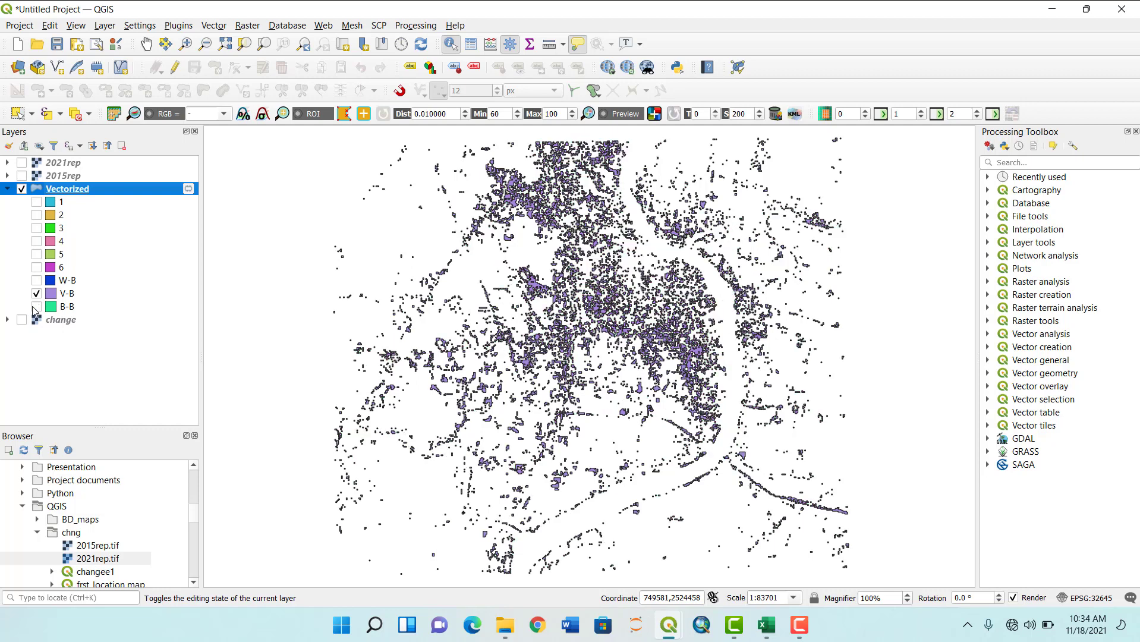
Display the W-B class instead of V-B, and briefly show B-B alongside it for comparison.
click(36, 294)
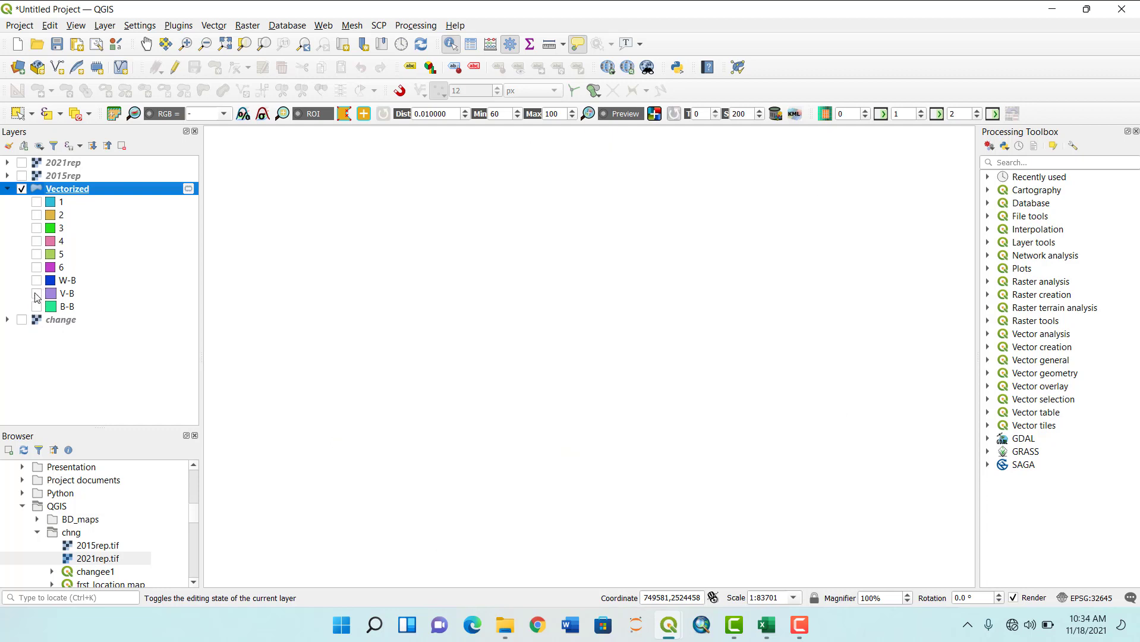
click(36, 283)
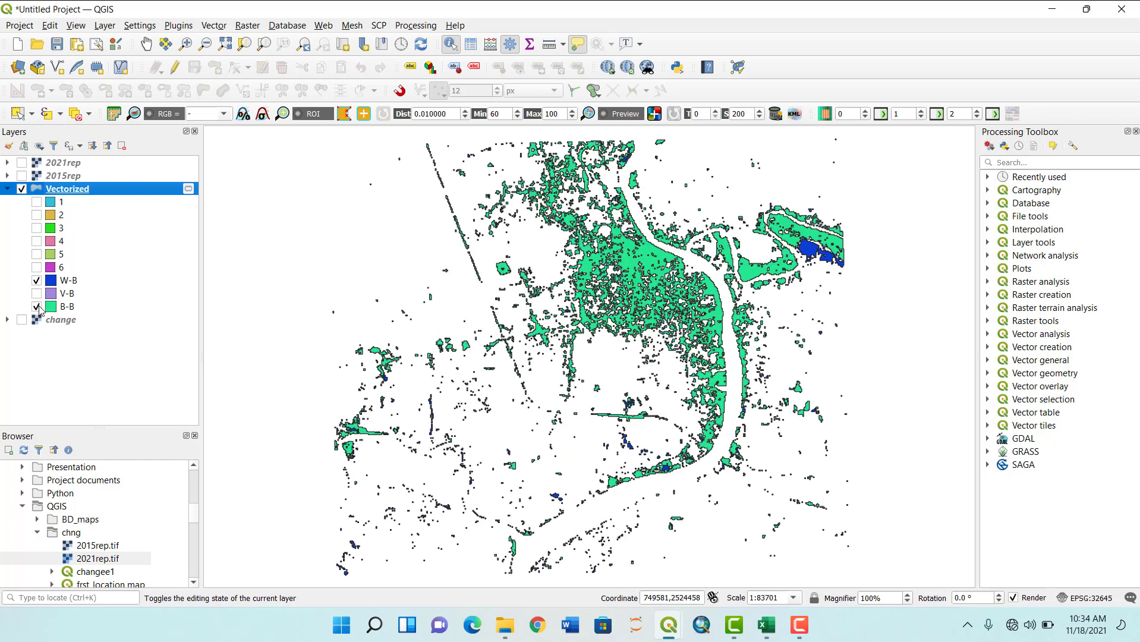
click(37, 307)
click(37, 307)
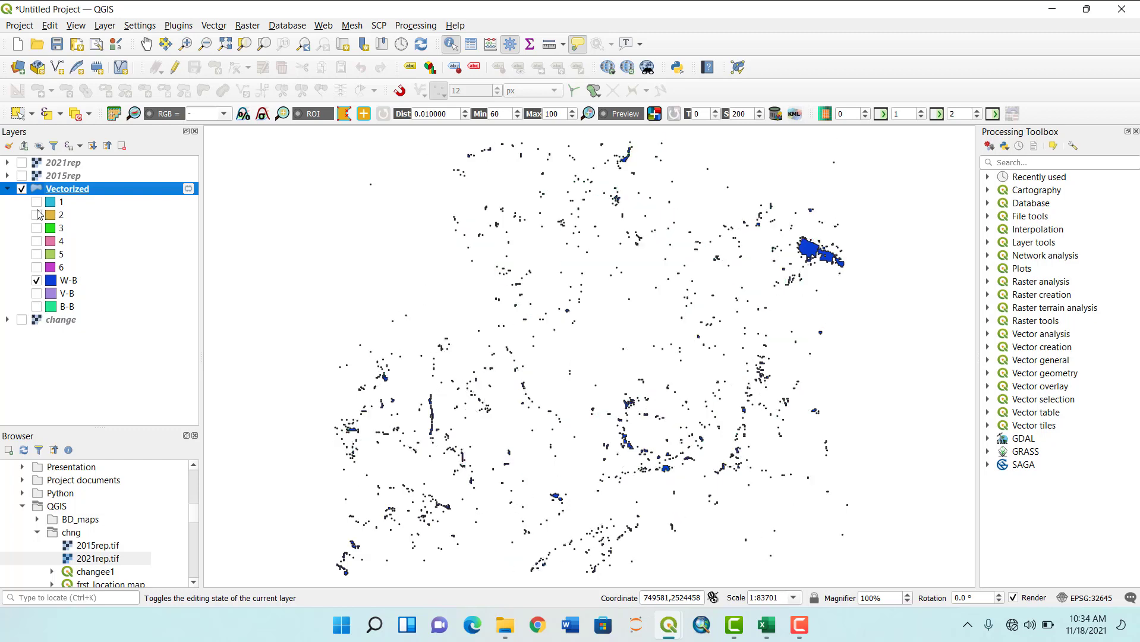
Turn on 2015rep, move 2021rep and 2015rep below the Vectorized and change layers, and display the W-B class over it.
click(21, 176)
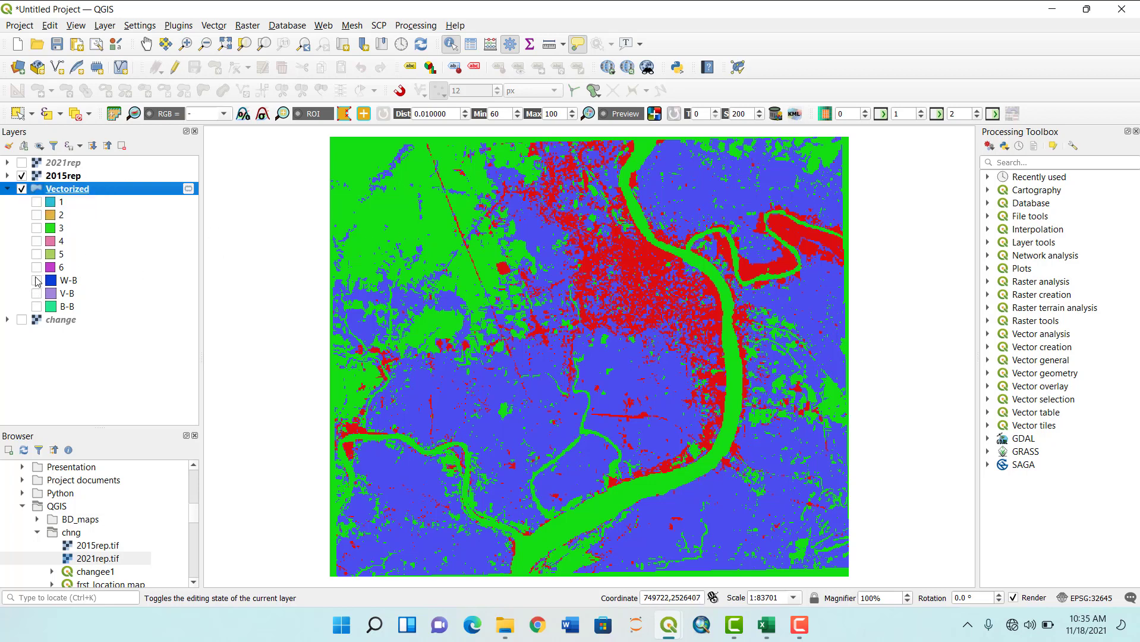
drag(63, 190, 62, 237)
click(8, 191)
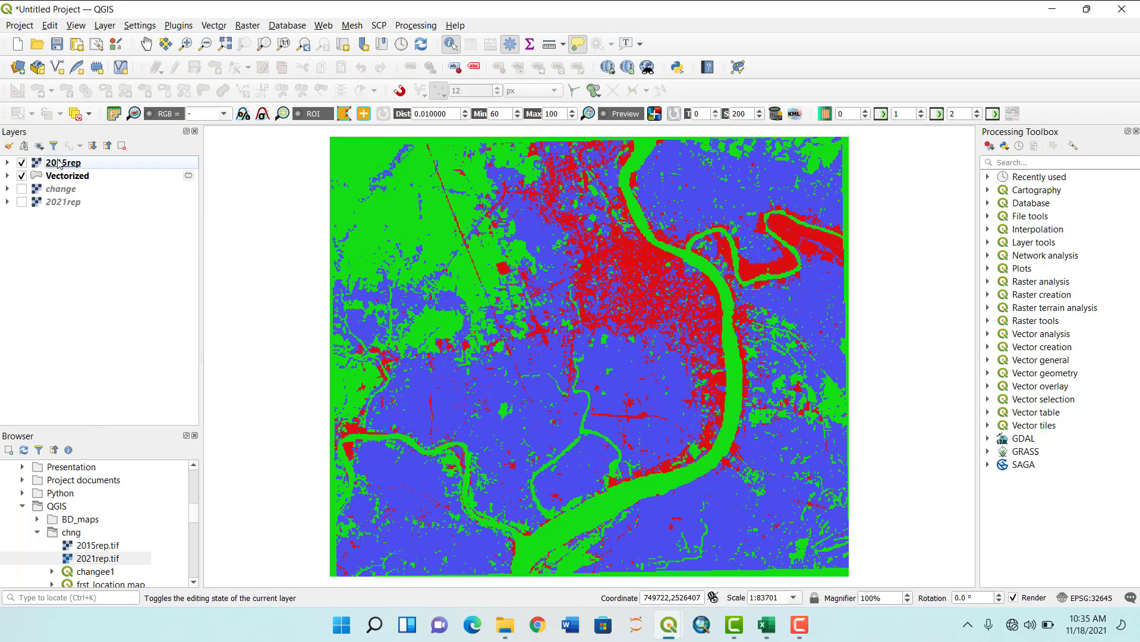
drag(59, 164, 59, 256)
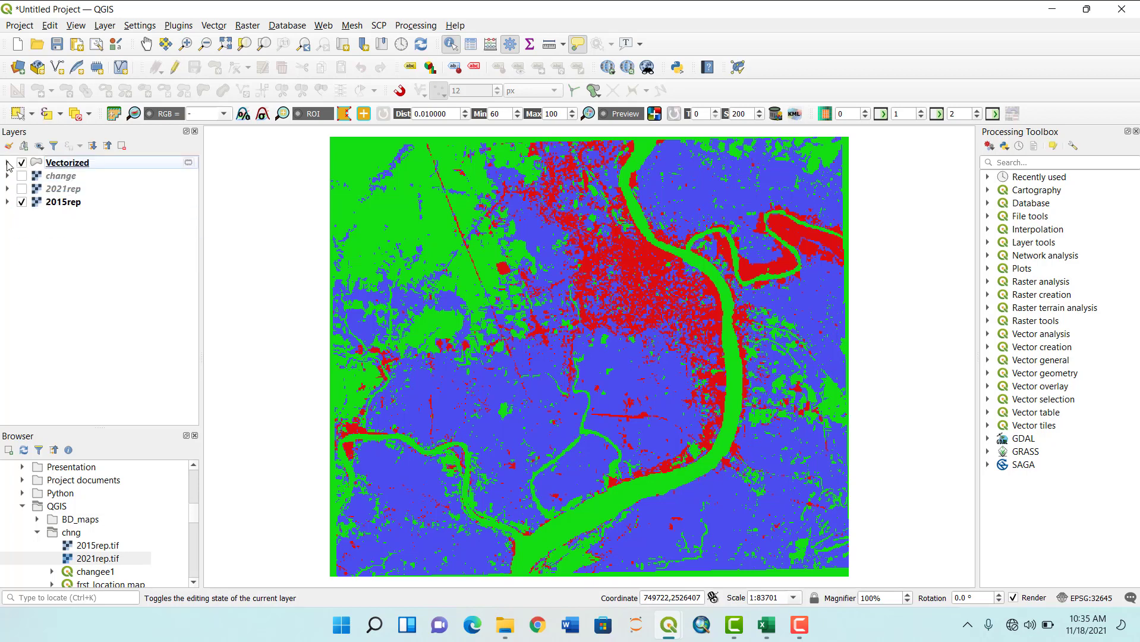
click(7, 163)
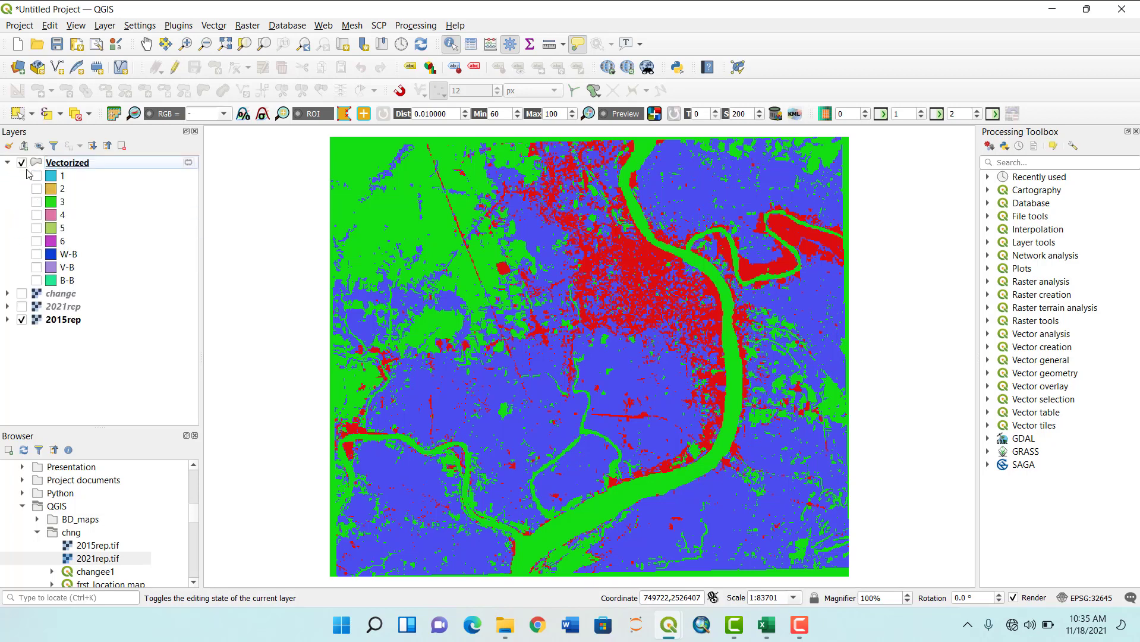
click(36, 254)
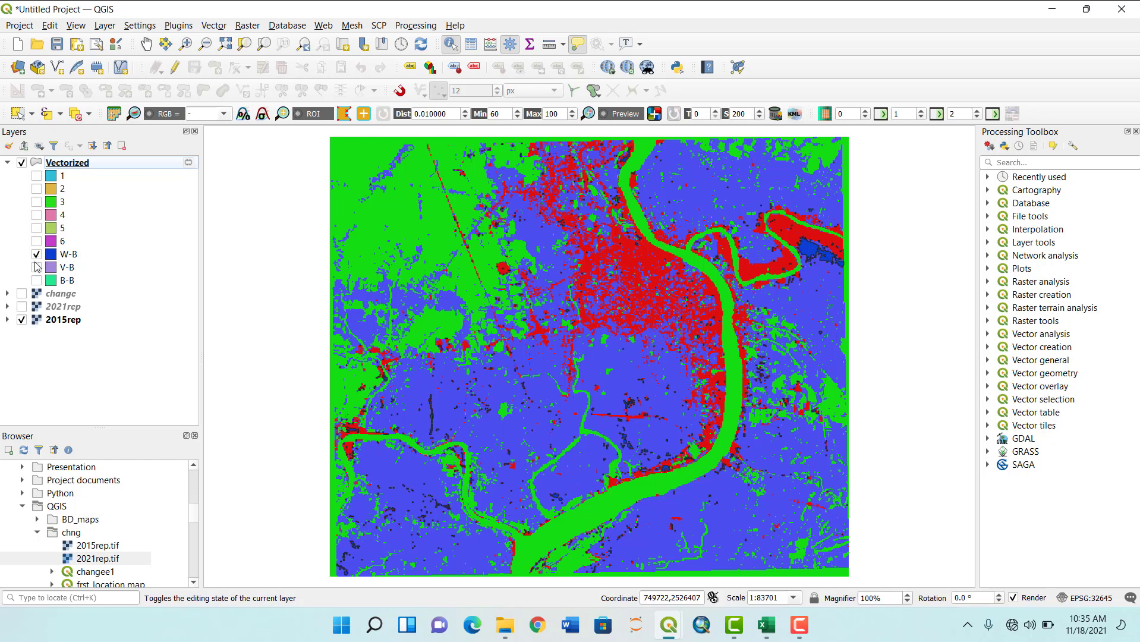
Change the fill color of the W-B class in the Vectorized layer to turquoise #0ce7d3.
double_click(52, 254)
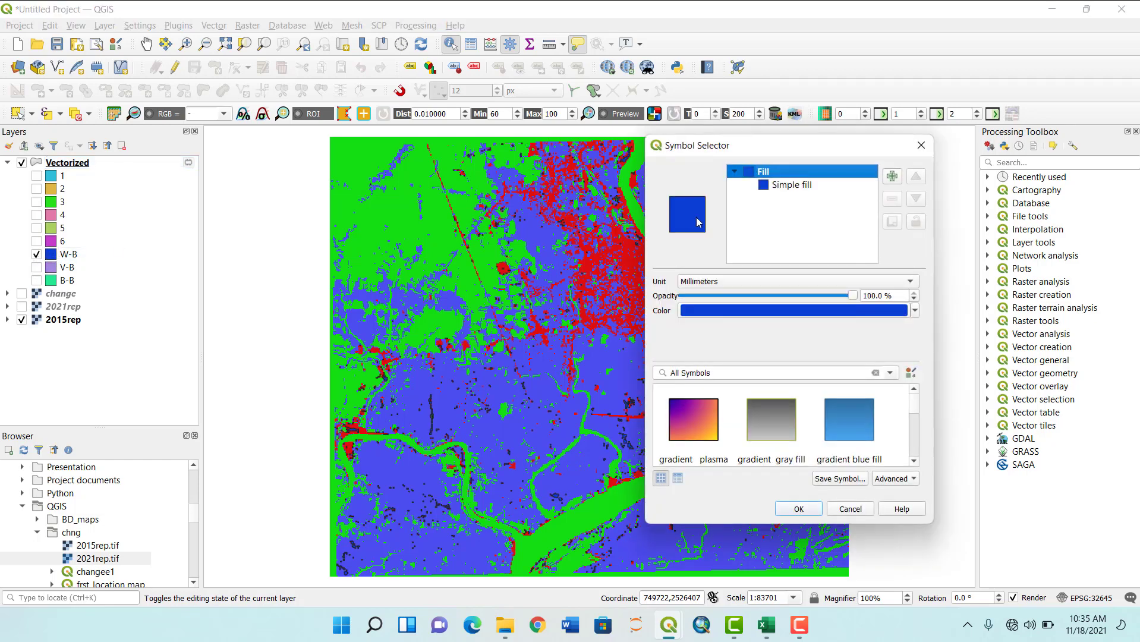
click(860, 312)
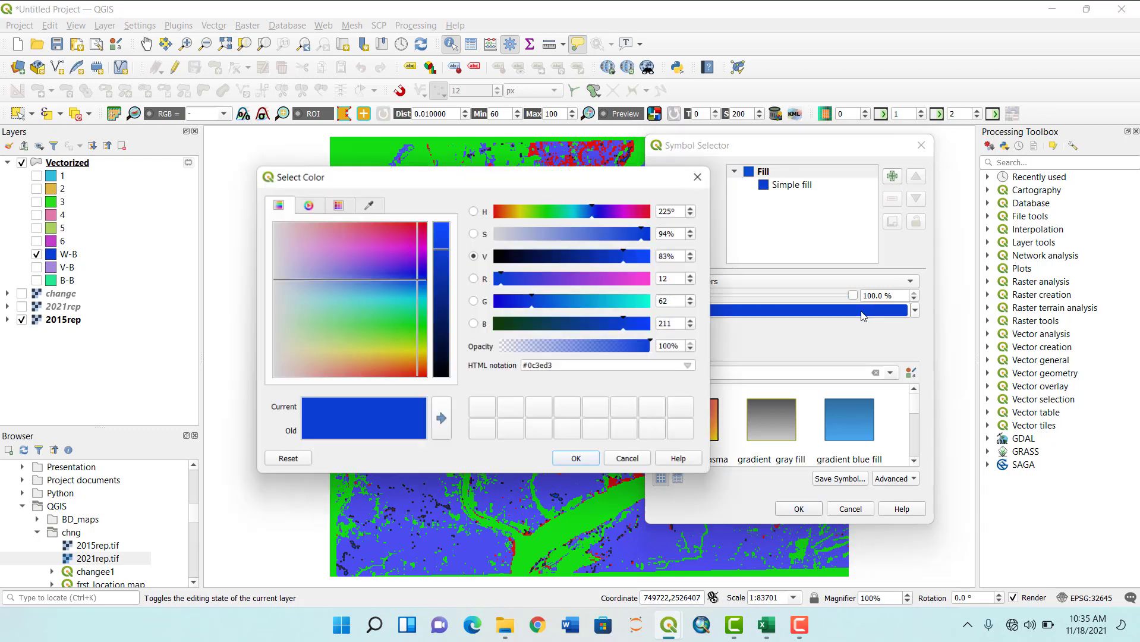
click(559, 303)
drag(559, 304, 639, 303)
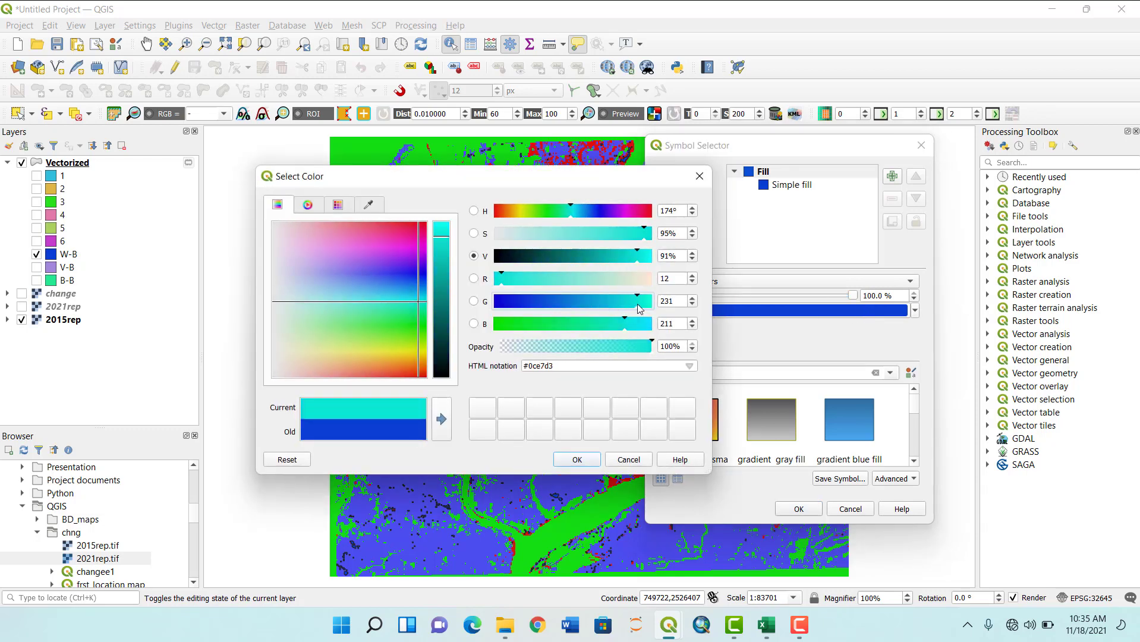
click(577, 460)
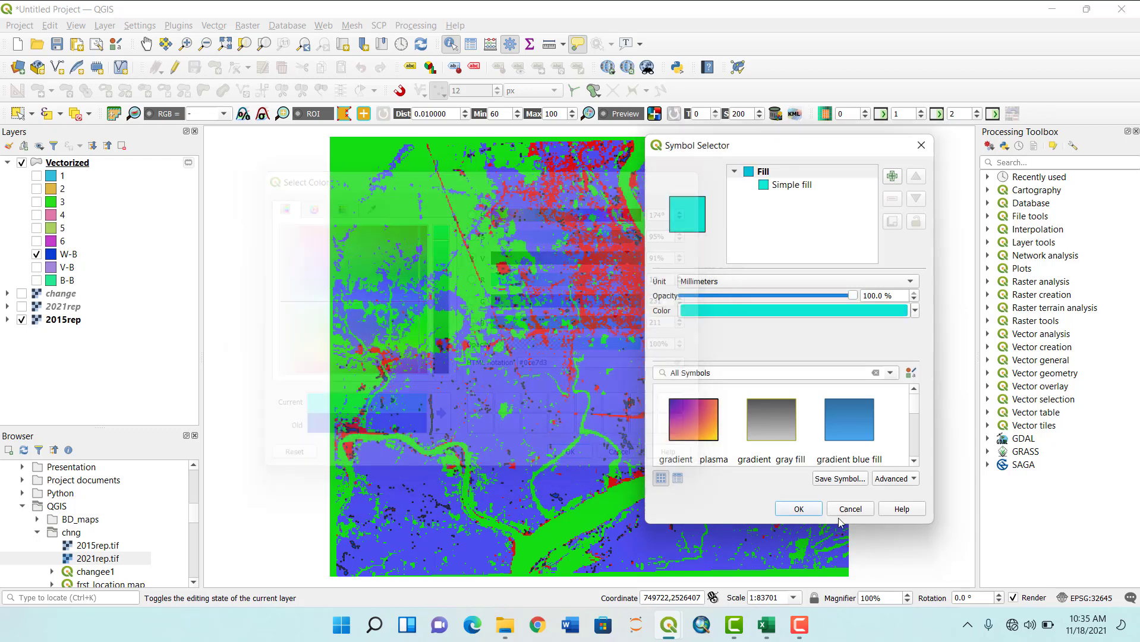
click(800, 510)
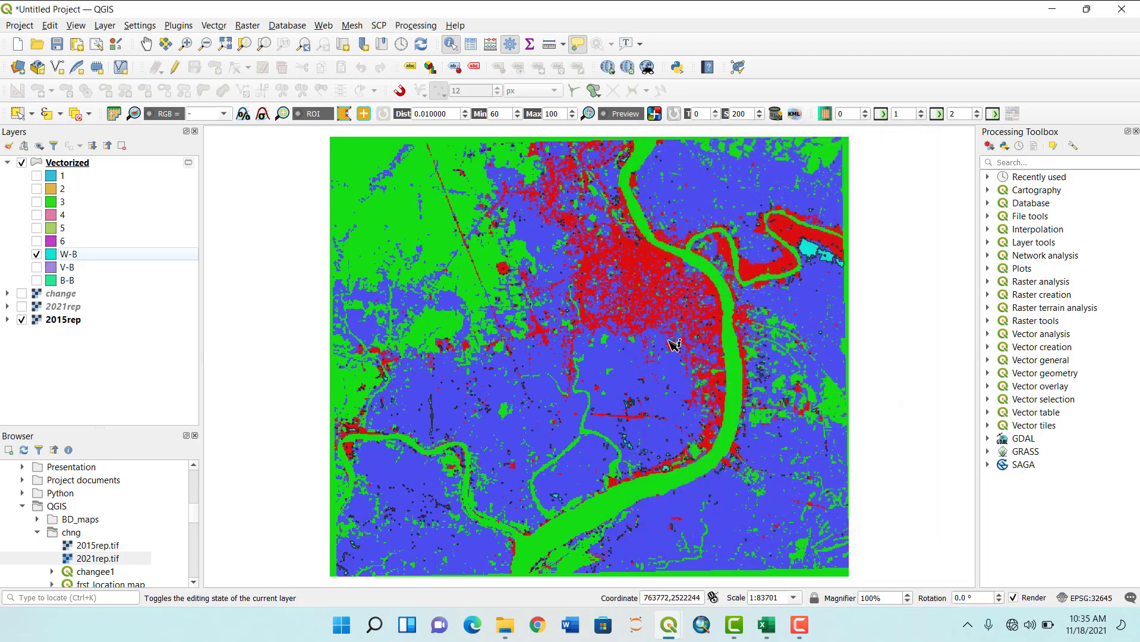
Compare the W-B class with the 2015rep map by toggling it repeatedly, and leave W-B hidden.
drag(650, 342, 549, 331)
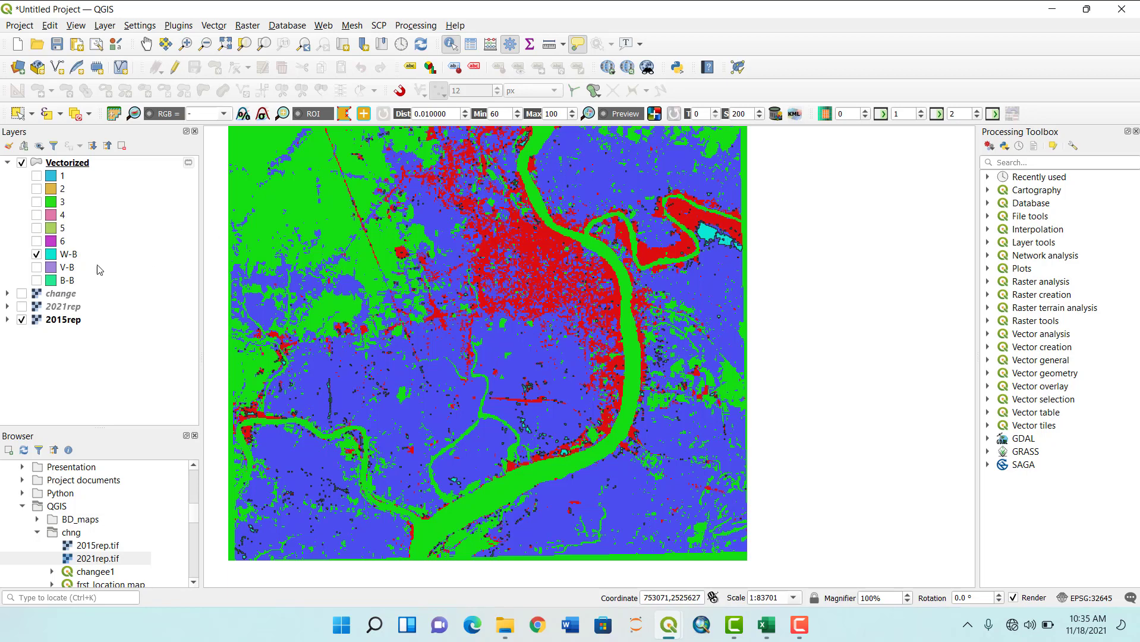
click(37, 255)
click(36, 254)
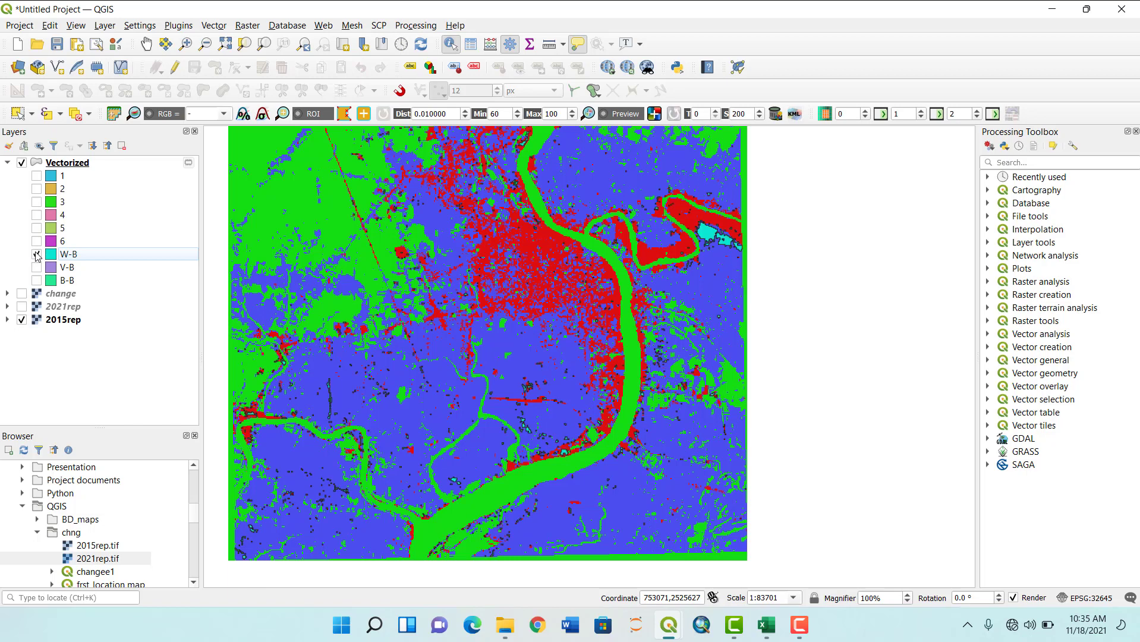
click(36, 254)
click(36, 255)
click(36, 254)
Compare the V-B class with the 2015rep map by switching it on and off, and leave V-B hidden.
click(36, 267)
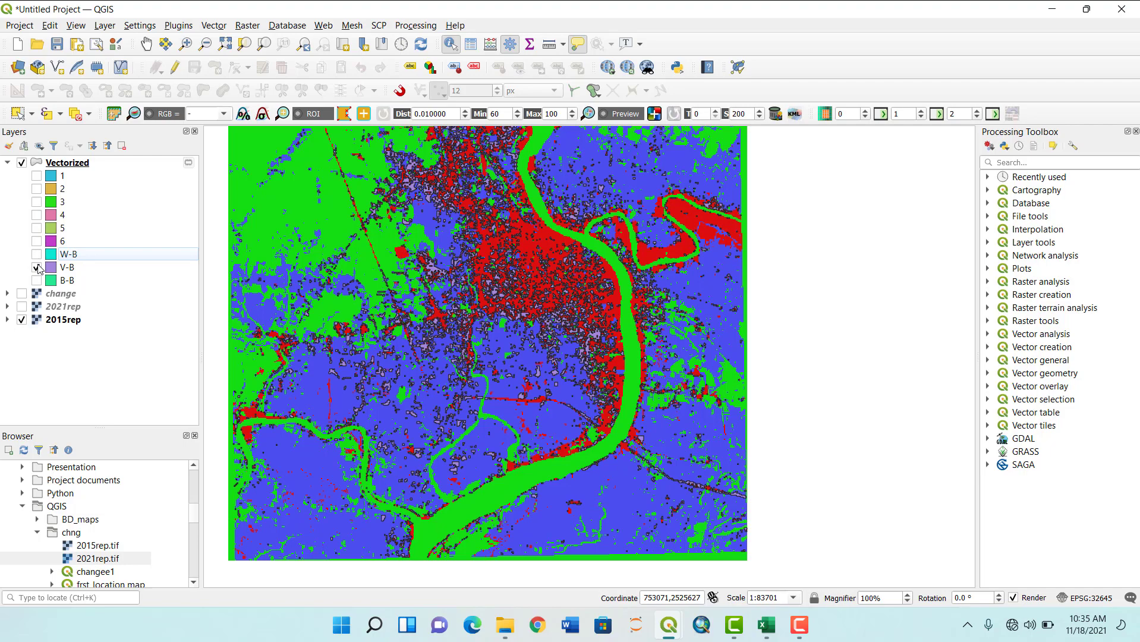
click(36, 267)
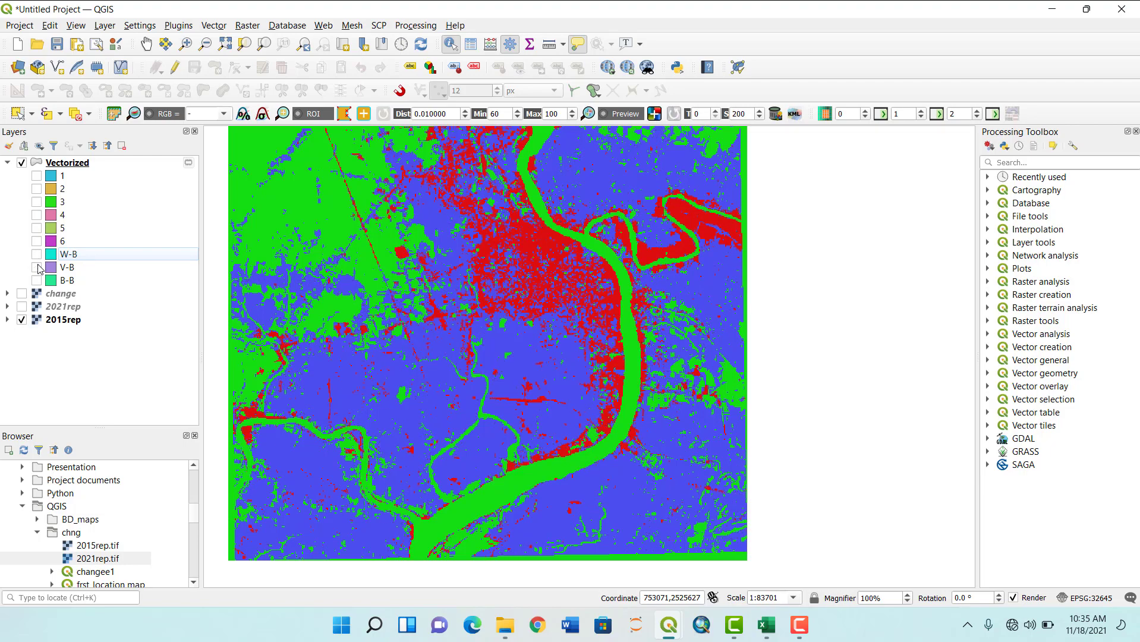
click(37, 268)
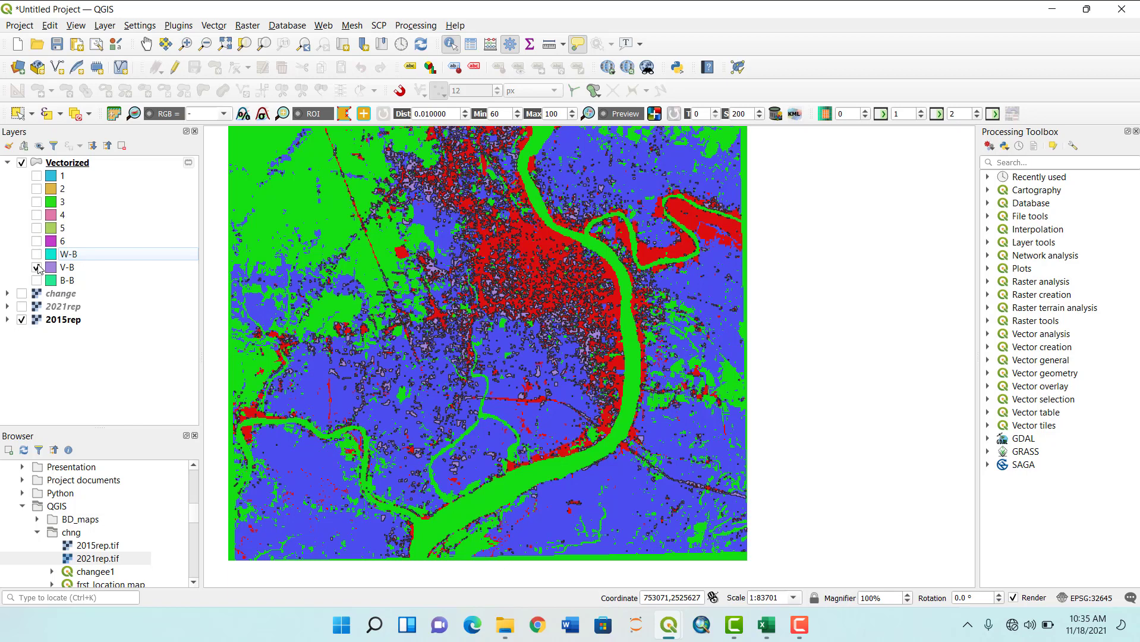
click(36, 268)
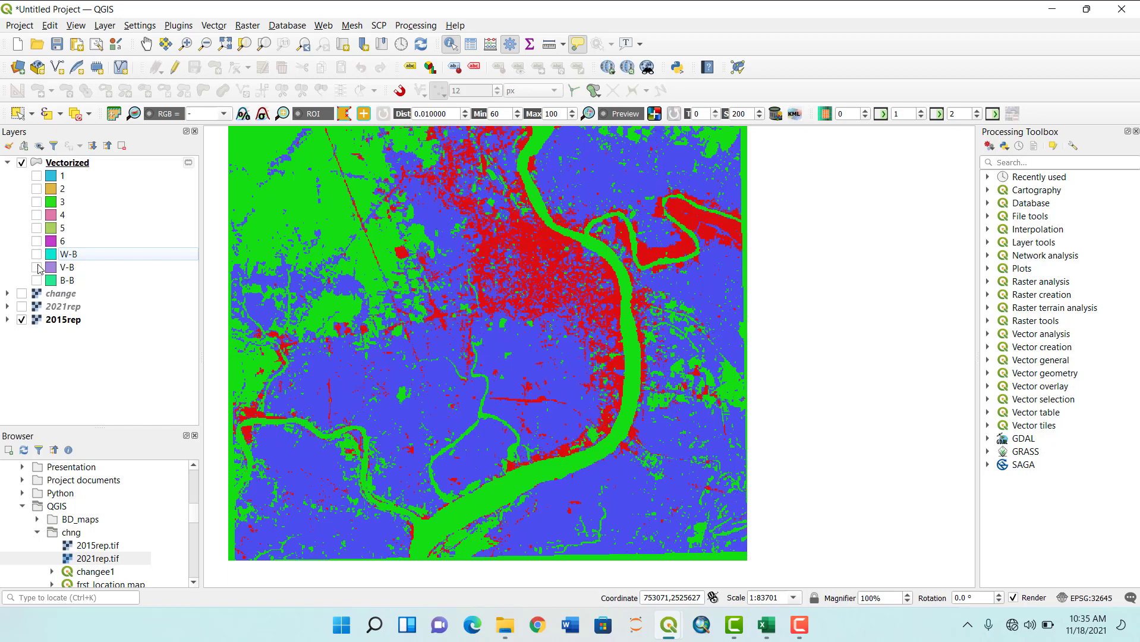
click(36, 268)
double_click(36, 268)
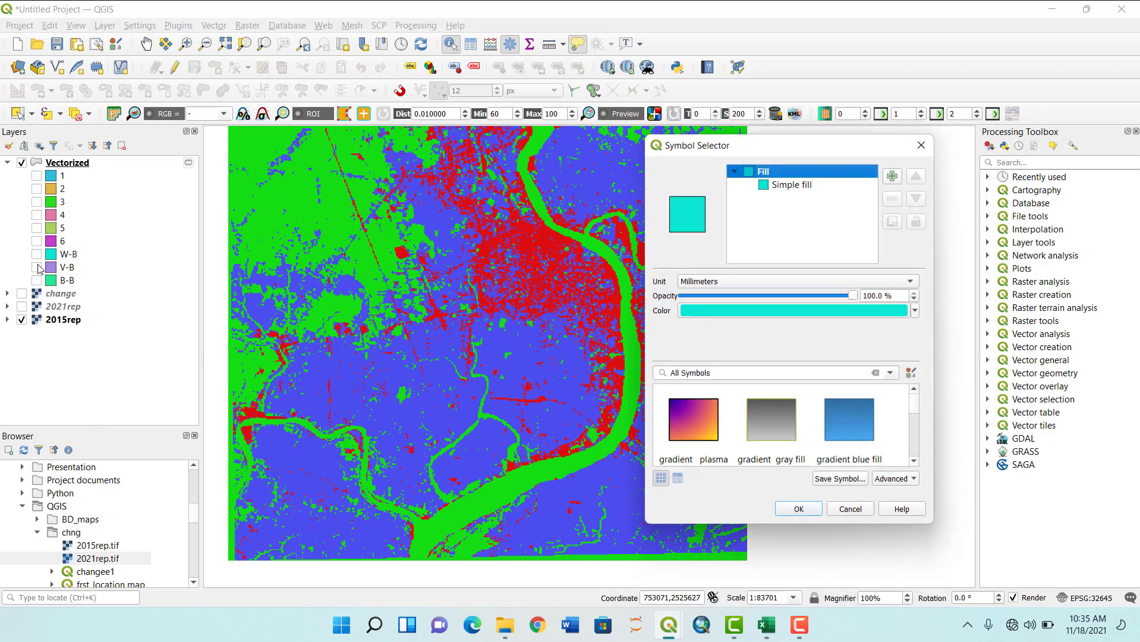
click(923, 145)
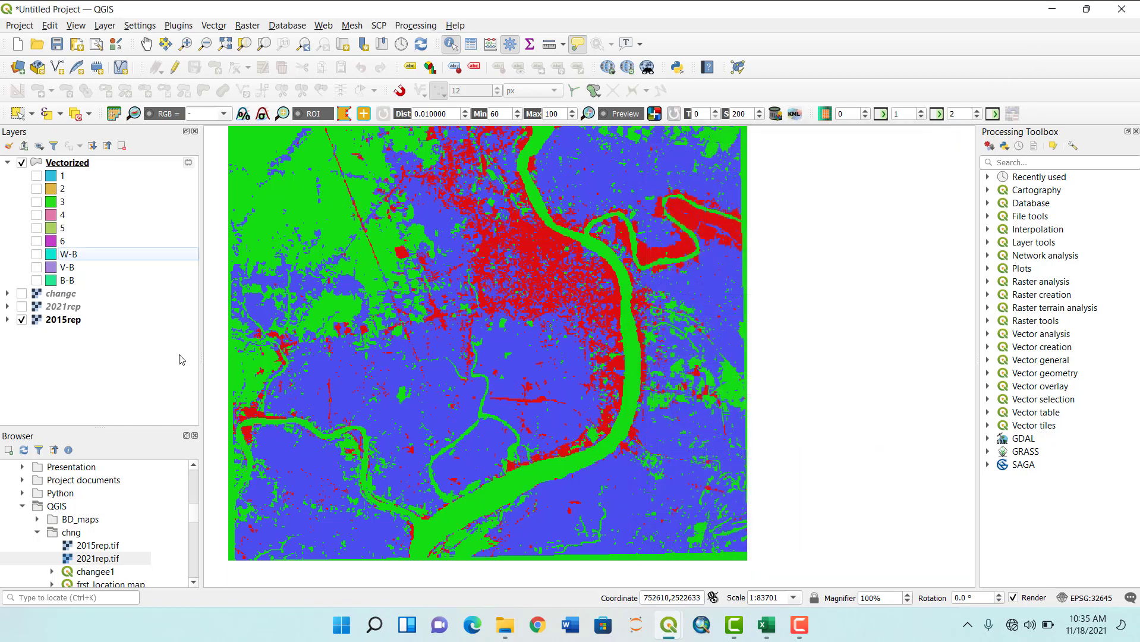
click(37, 267)
Set the color of value 0 in the 2015rep layer's symbology to blue #1335de.
double_click(54, 321)
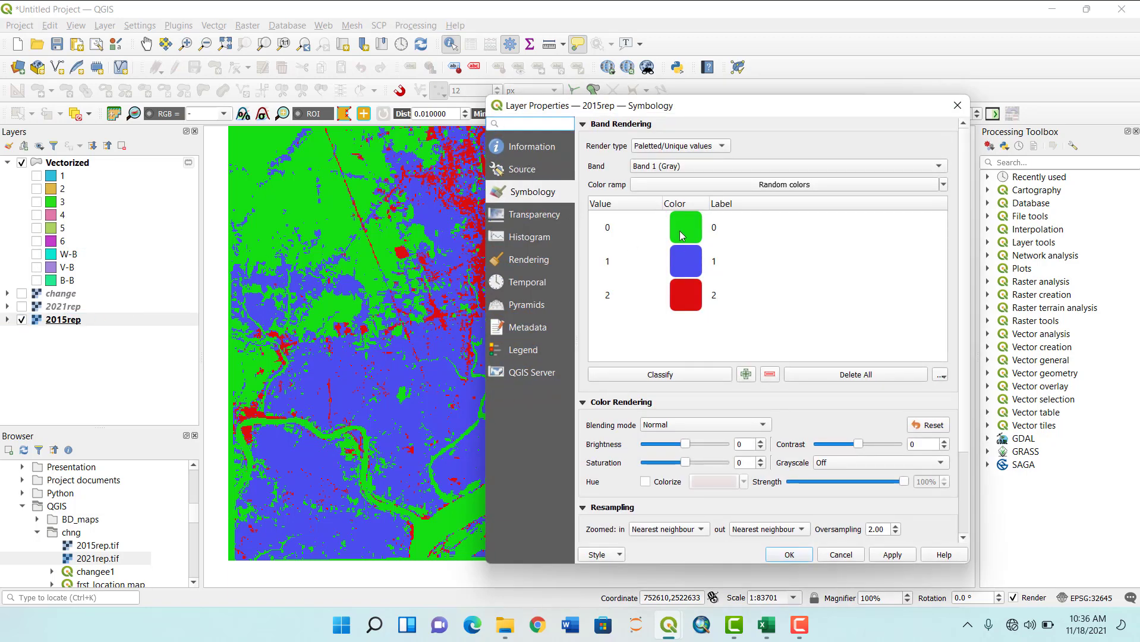
click(682, 236)
right_click(682, 237)
click(716, 239)
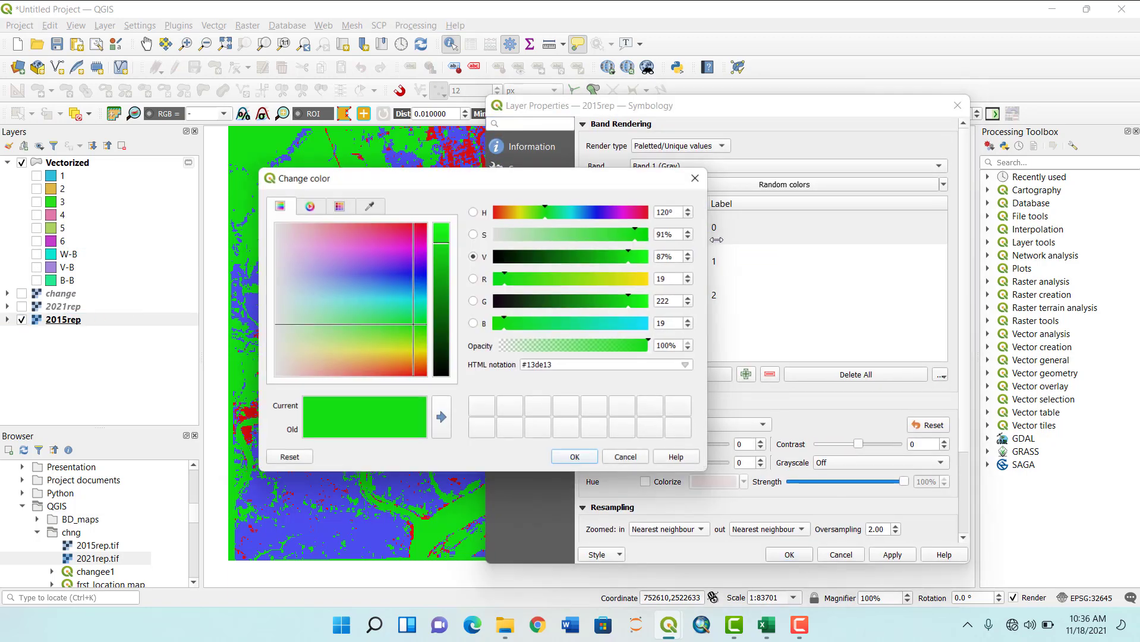
drag(568, 210, 595, 211)
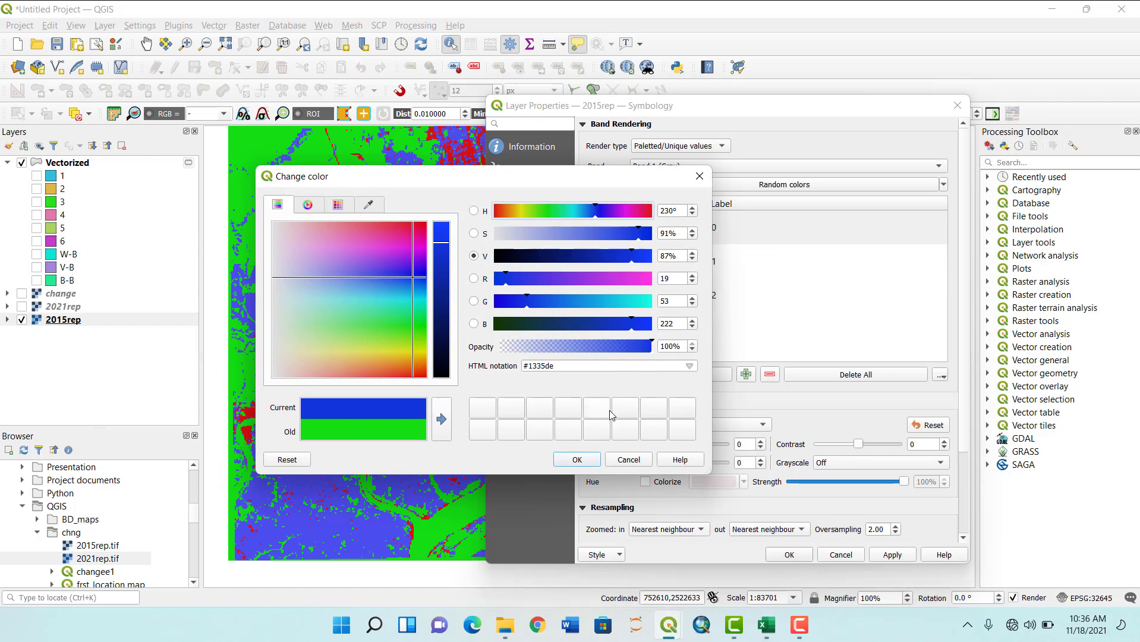
click(576, 459)
Set the color of value 1 in the 2015rep symbology to green #4def80 and apply the new colors to the layer.
click(682, 262)
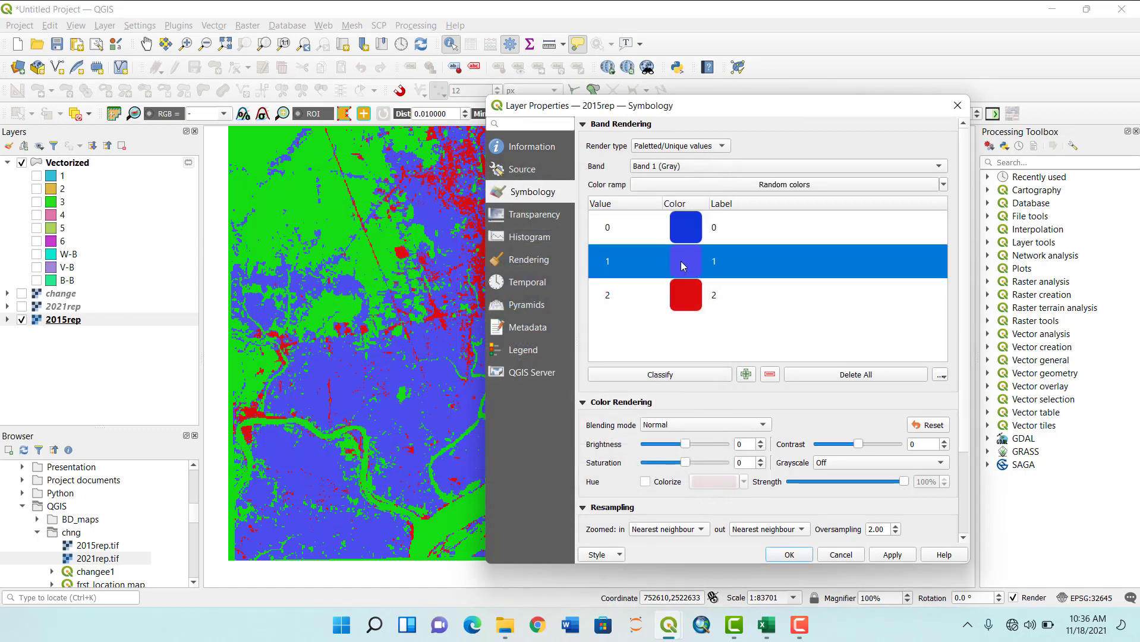
right_click(680, 266)
click(712, 268)
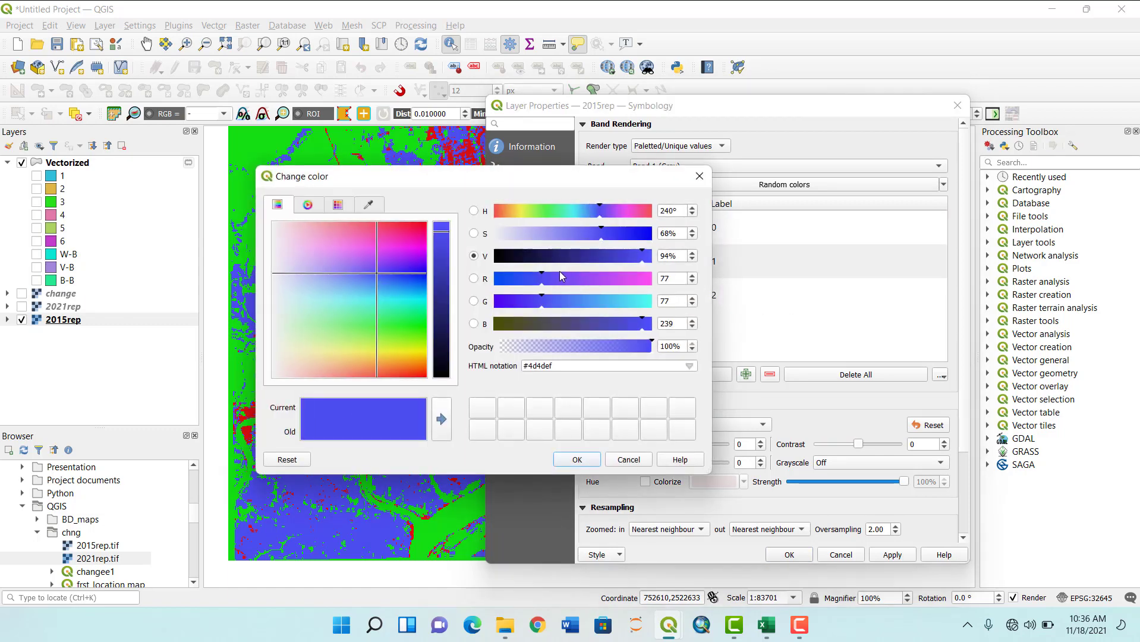
drag(599, 211, 551, 211)
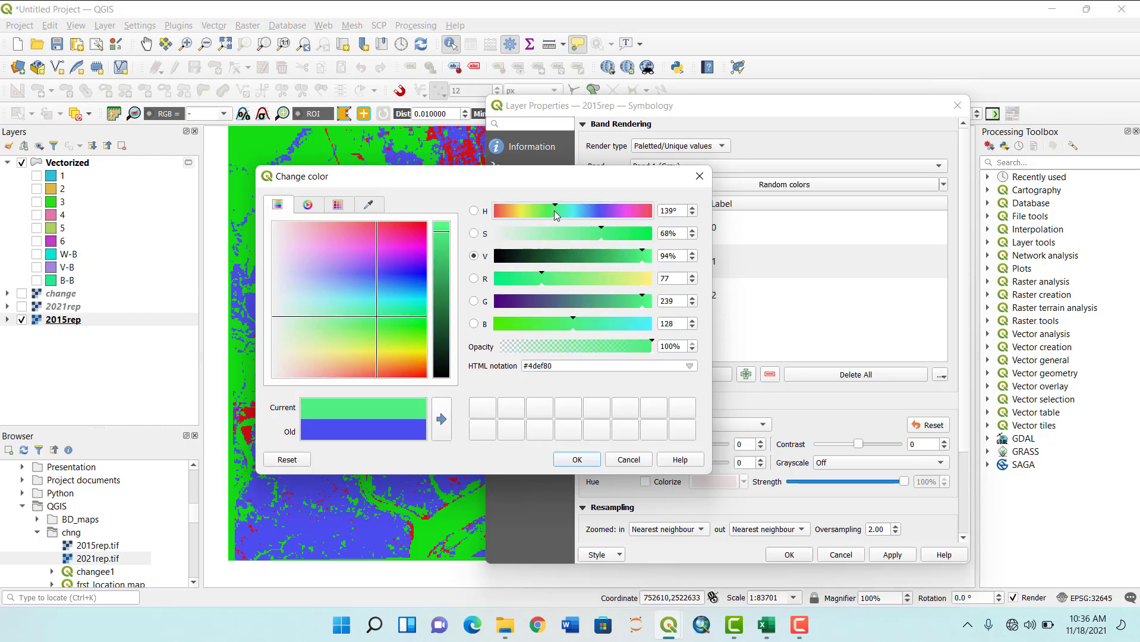
click(576, 460)
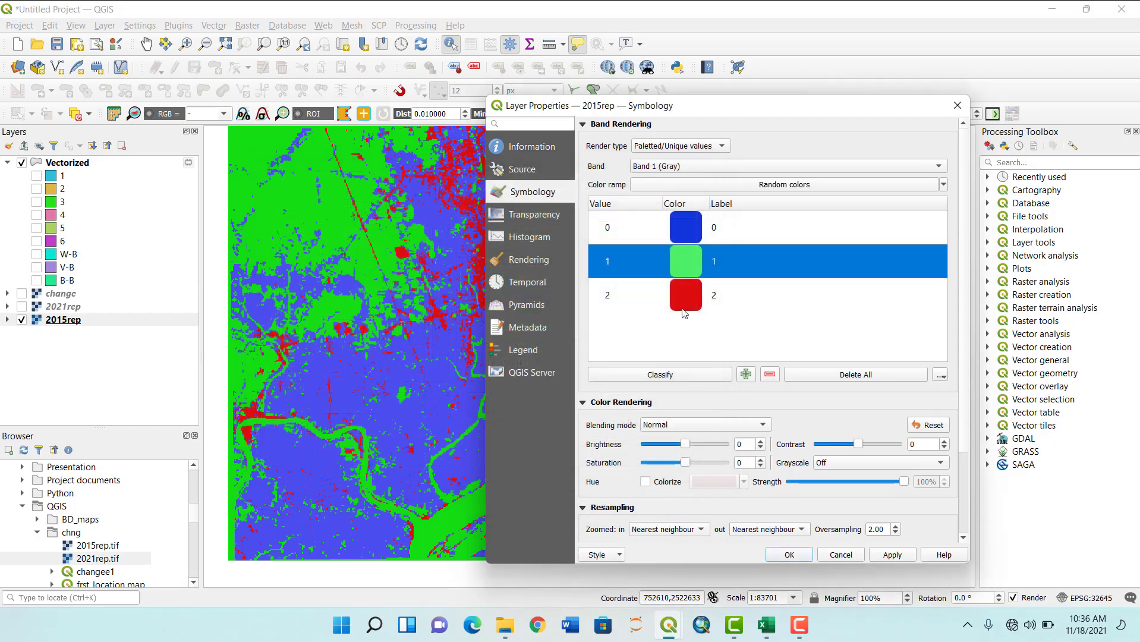
click(892, 555)
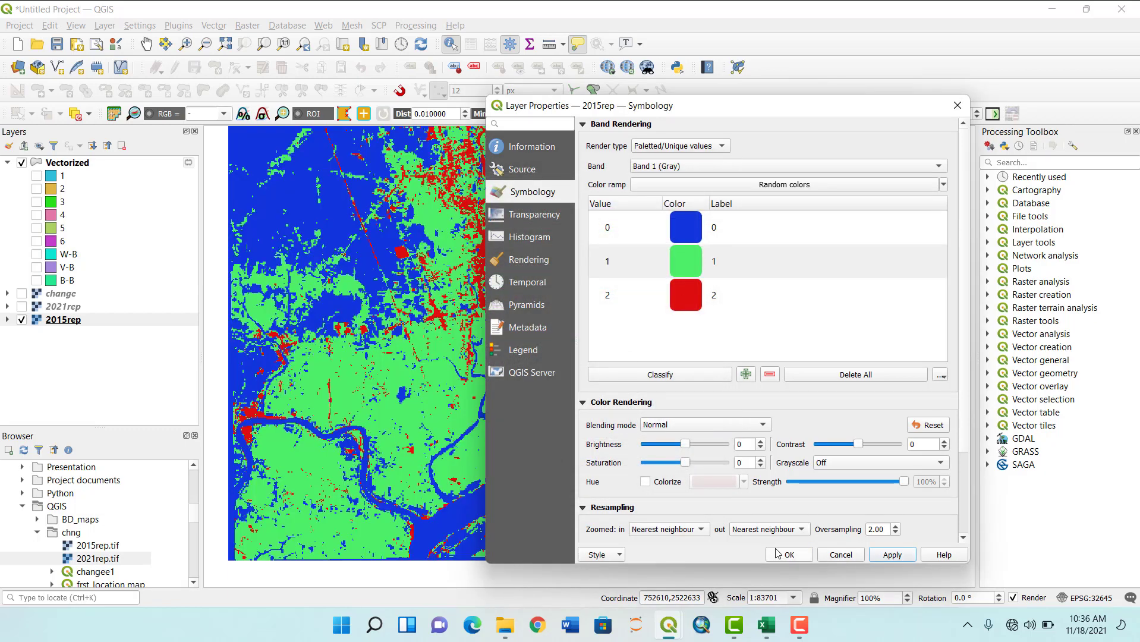
click(790, 555)
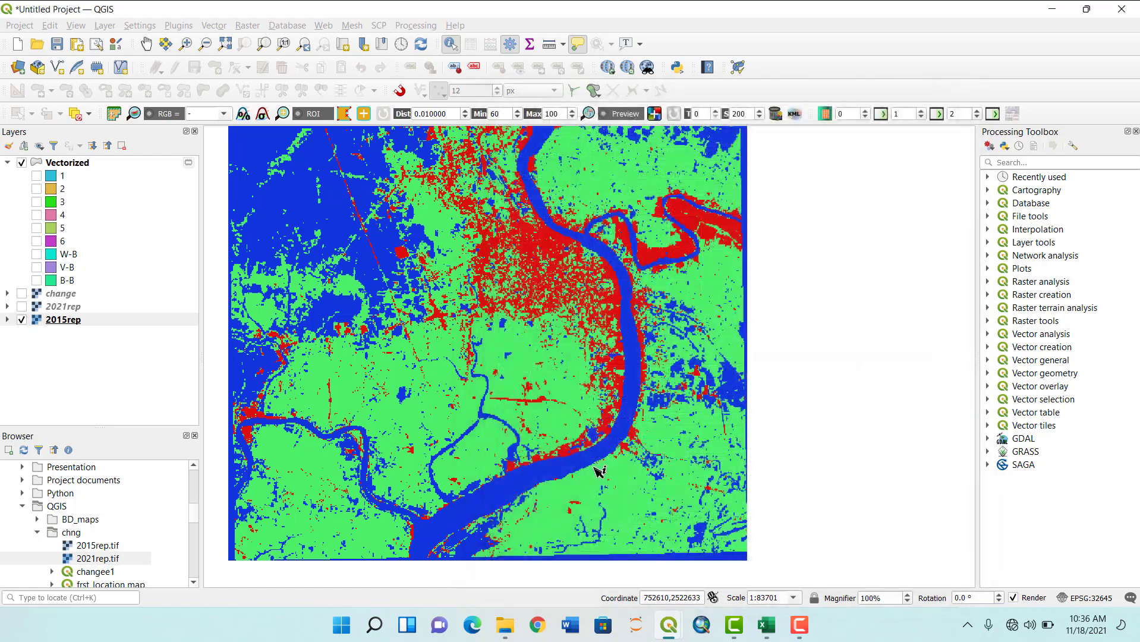
Examine the V-B class against the recolored 2015rep map, both at full extent and close up, and leave V-B hidden.
click(37, 268)
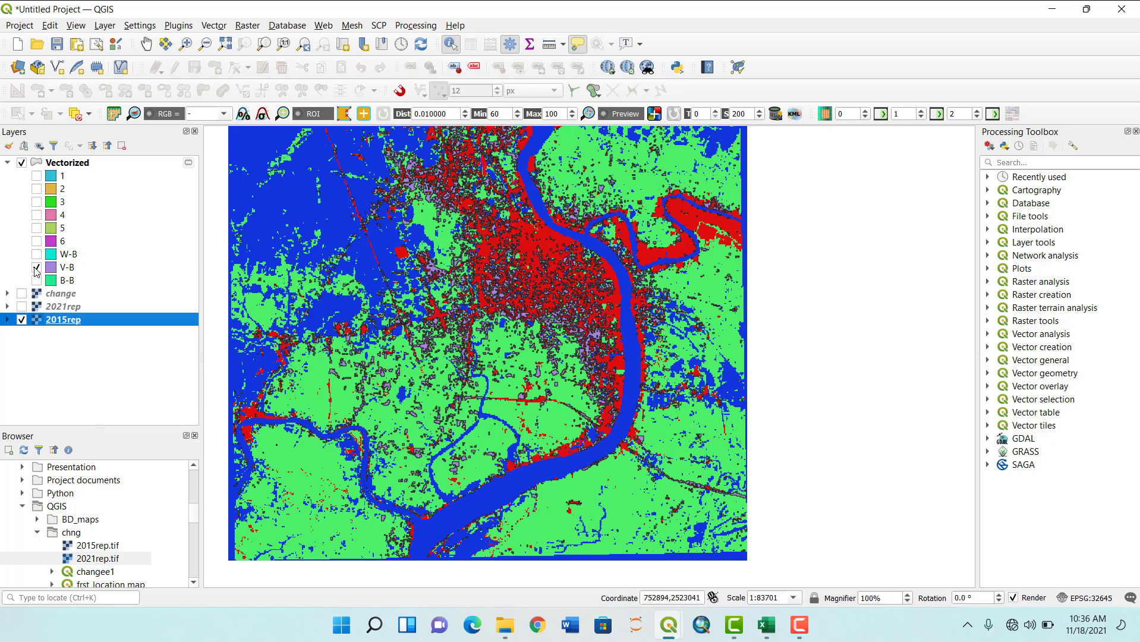
click(36, 268)
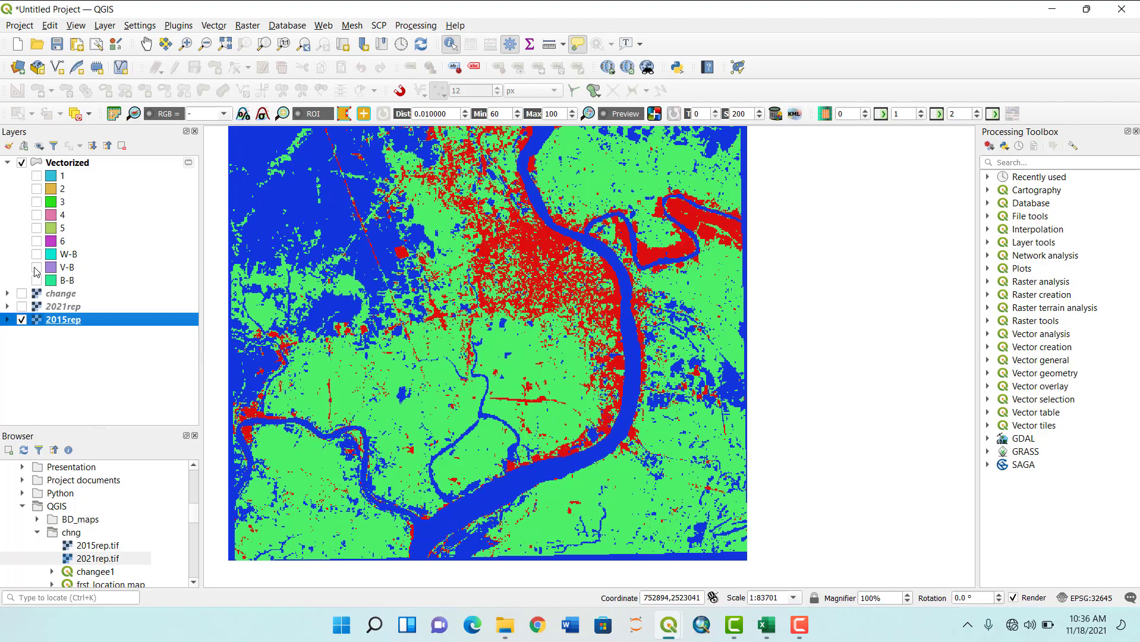
double_click(64, 319)
click(960, 103)
scroll(505, 315, up, 2)
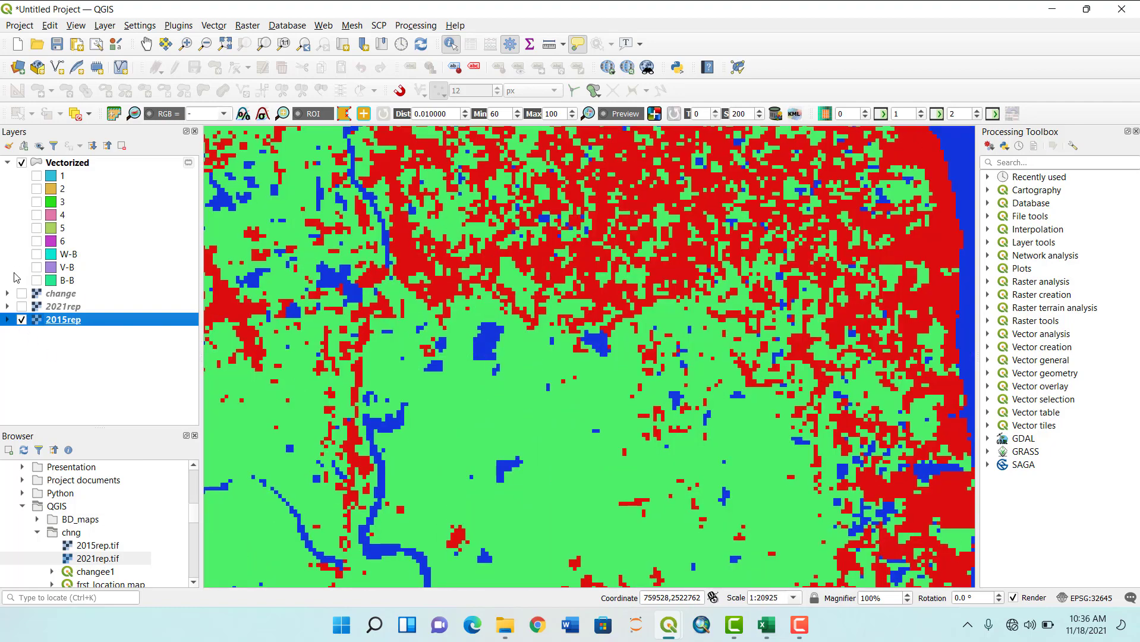
click(36, 268)
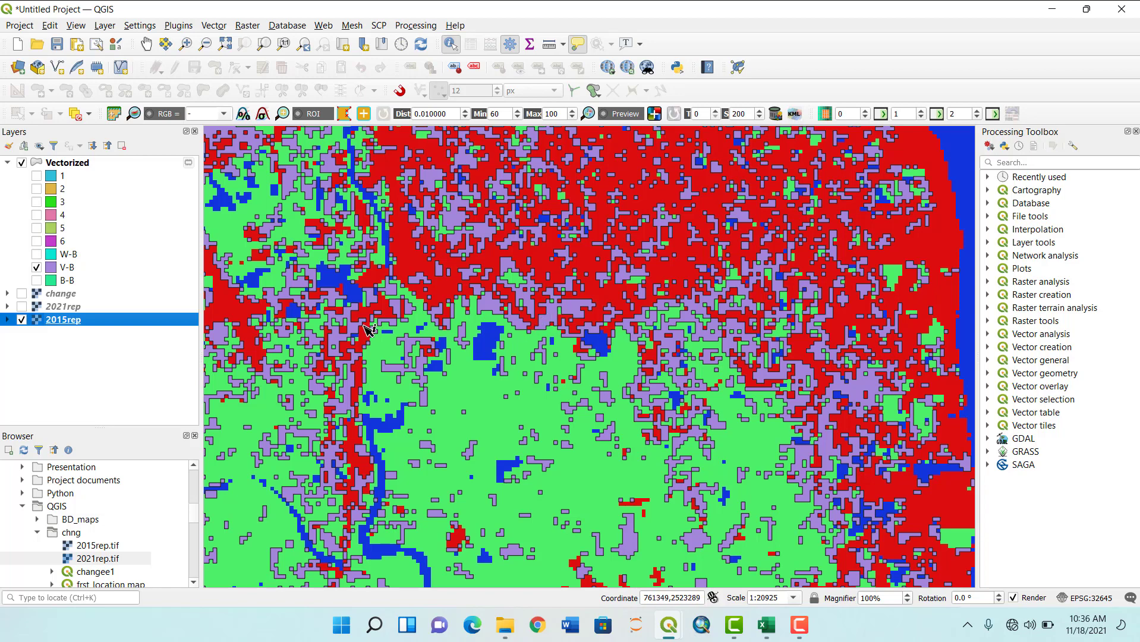
click(37, 268)
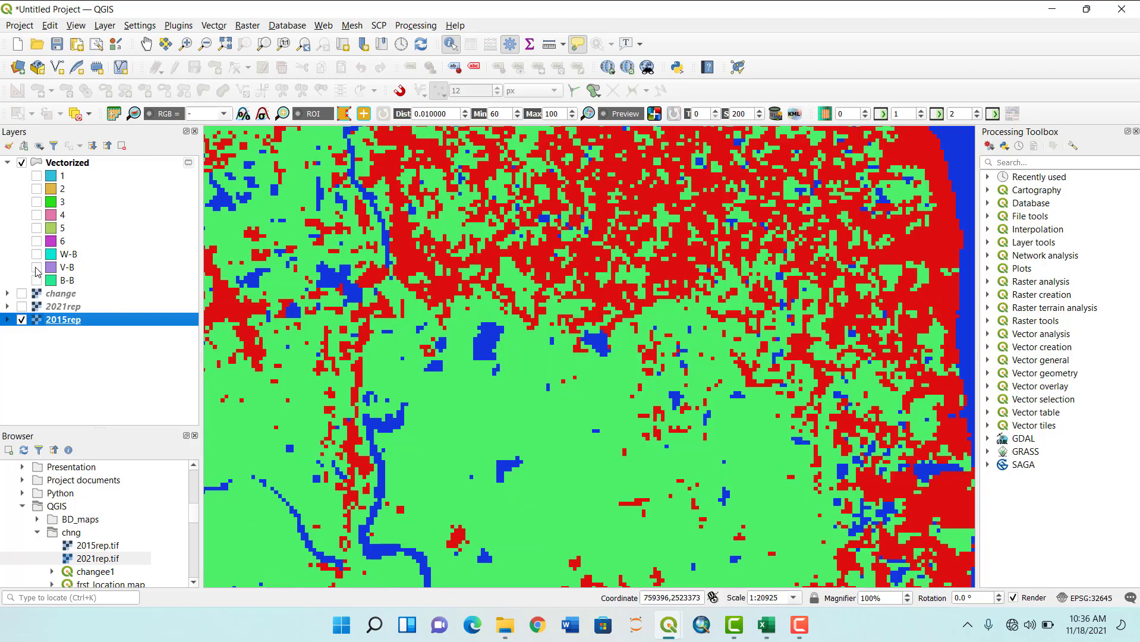
click(36, 269)
click(37, 268)
Compare the B-B class with the built-up areas of the 2015rep map by toggling it close up.
click(36, 282)
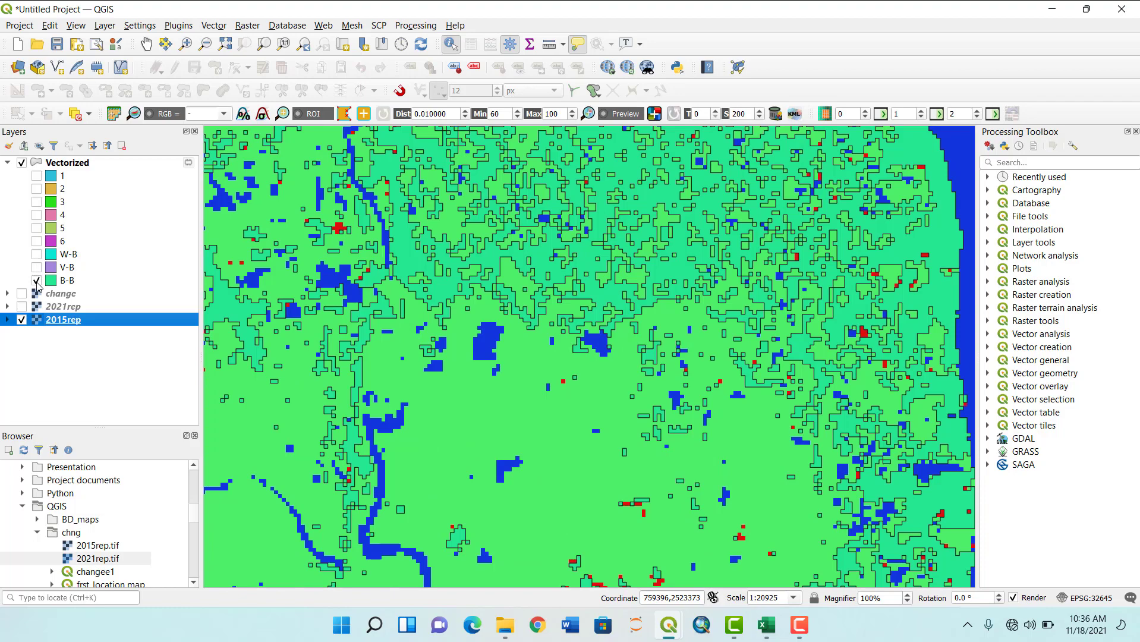
click(36, 281)
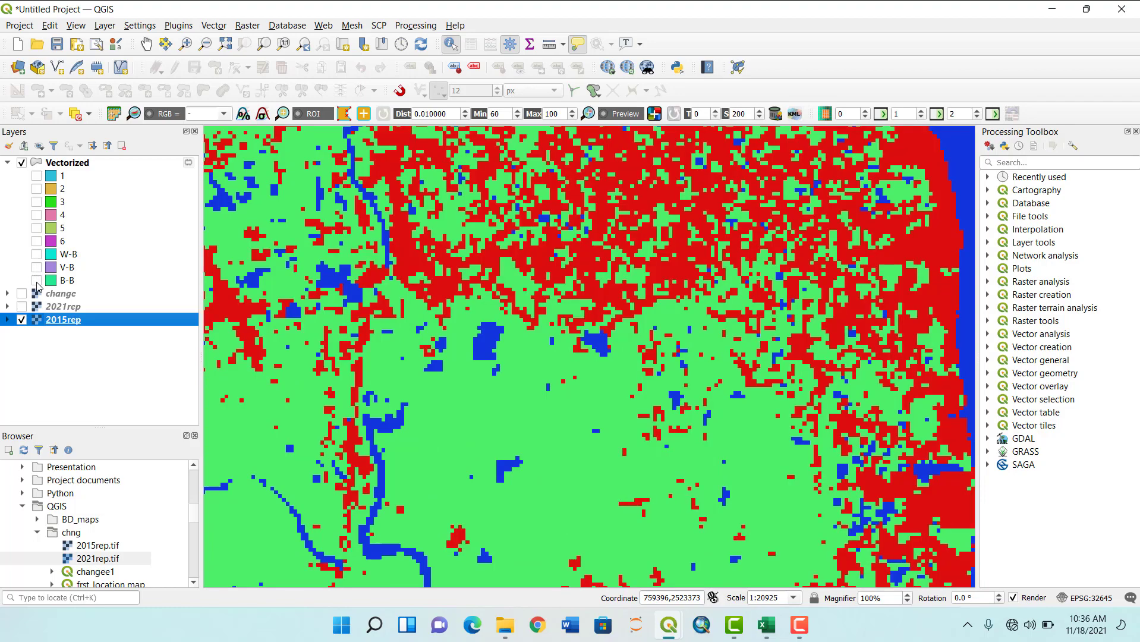
click(37, 281)
scroll(362, 330, down, 2)
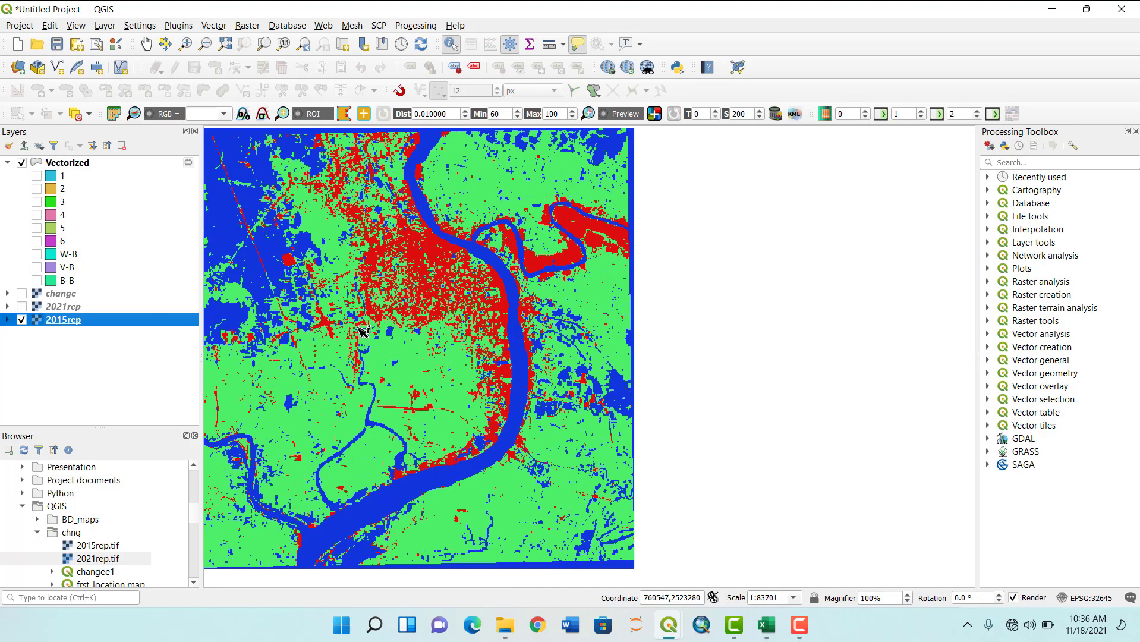